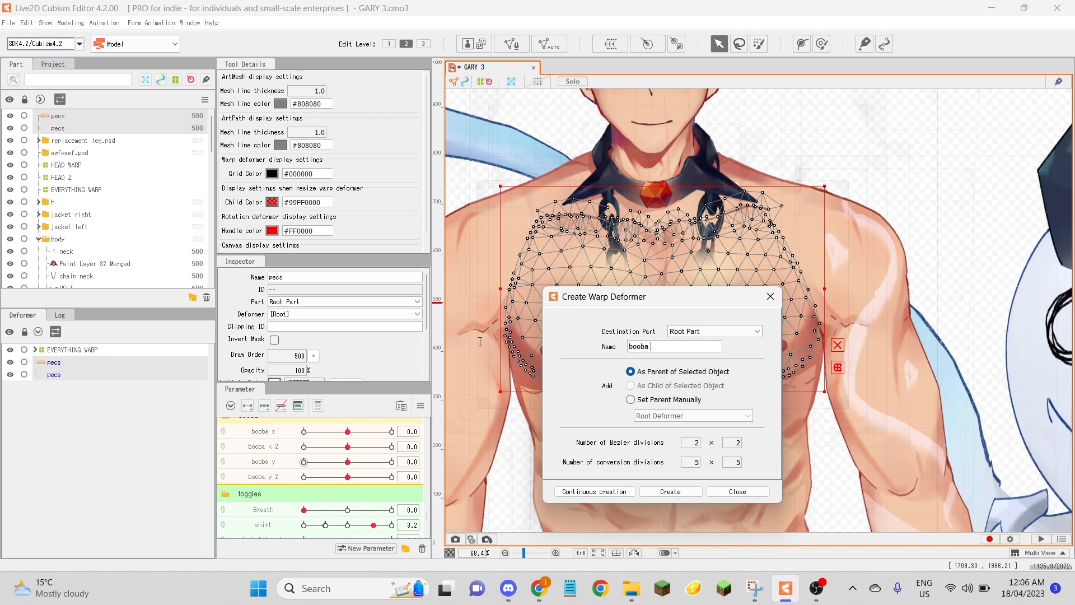
Create a warp deformer named booba as the parent of the selected pecs meshes, with 2 × 2 Bezier and 5 × 5 conversion divisions.
left_click(694, 496)
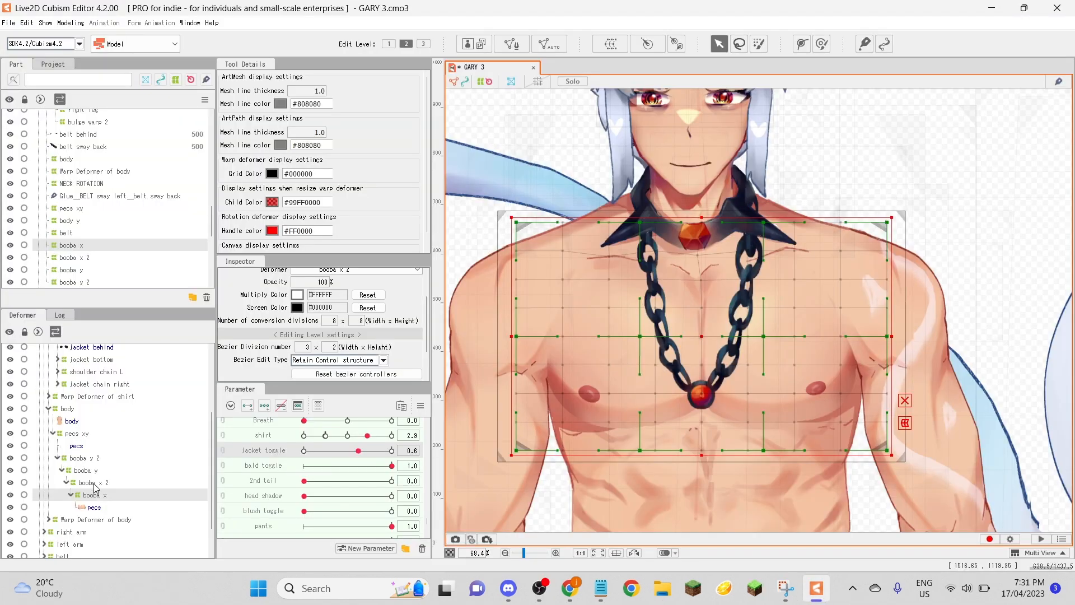
Examine the nested warp deformers booba x 2, booba y, booba y 2 and booba x around the pecs mesh, including the boob x parameter.
left_click(87, 482)
left_click(82, 470)
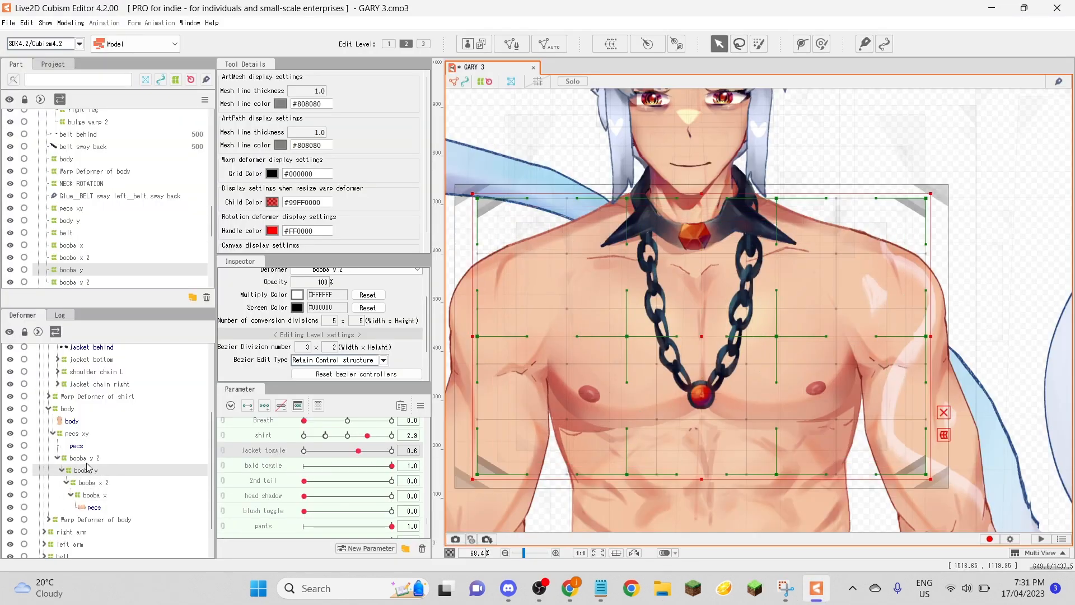
left_click(78, 458)
scroll(327, 486, "down", 5)
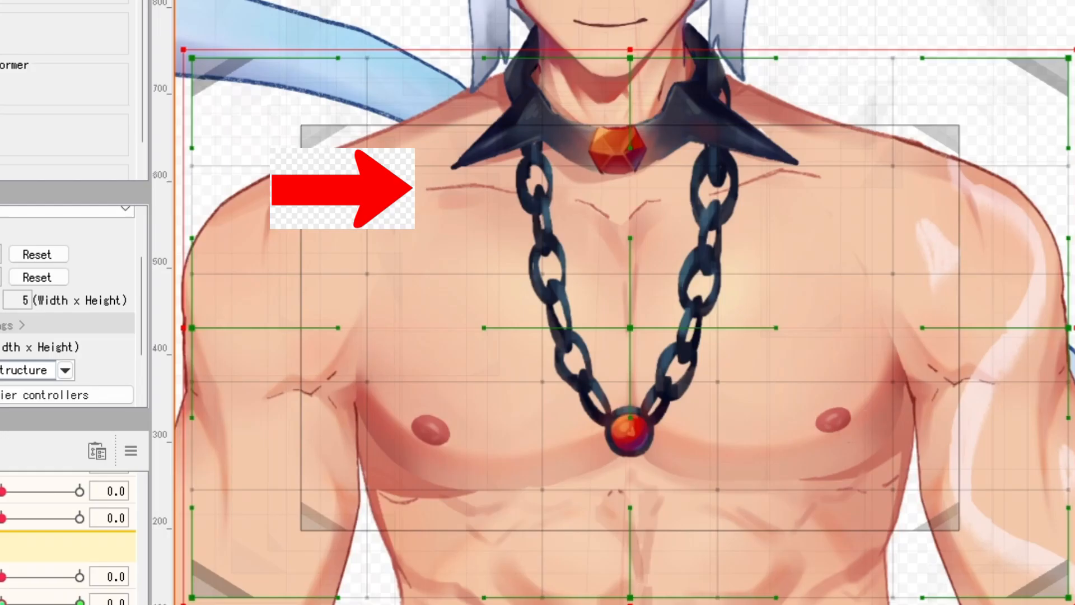
left_click_drag(2, 603, 565, 518)
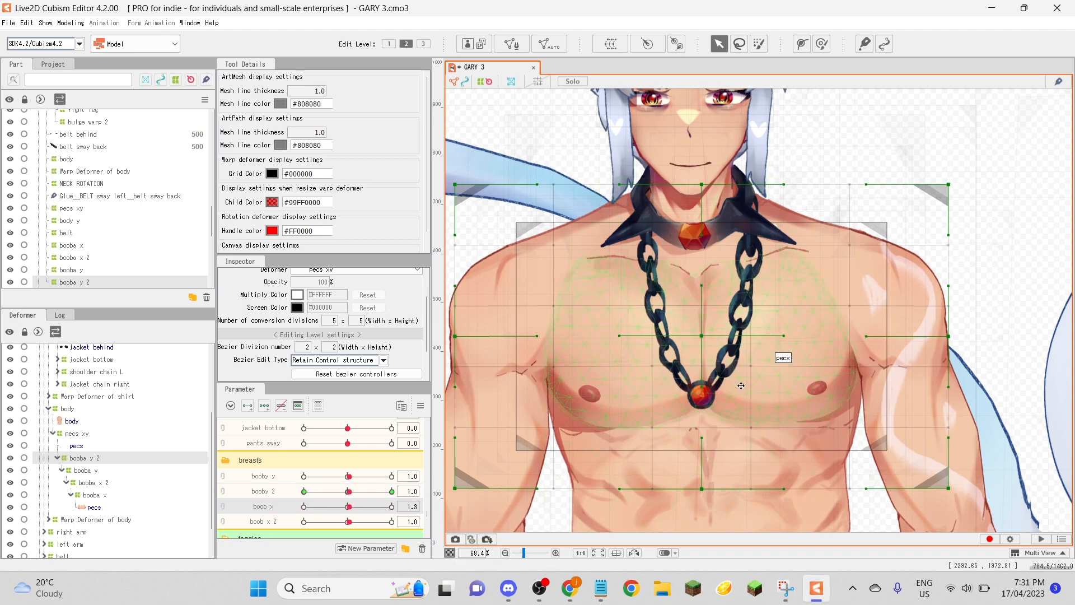
left_click(742, 385)
scroll(678, 354, "up", 3)
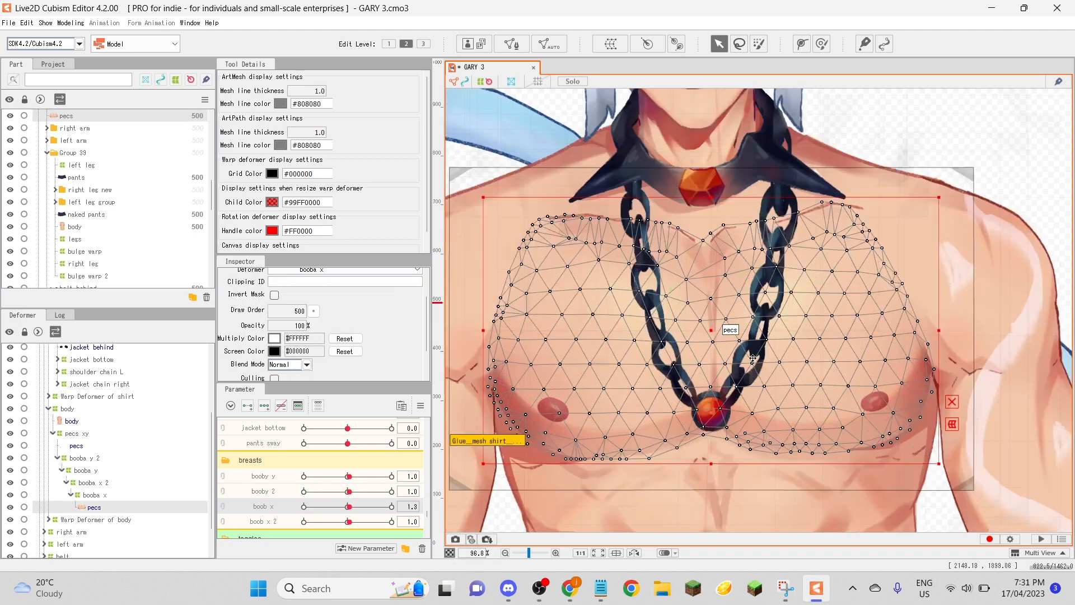
left_click(94, 496)
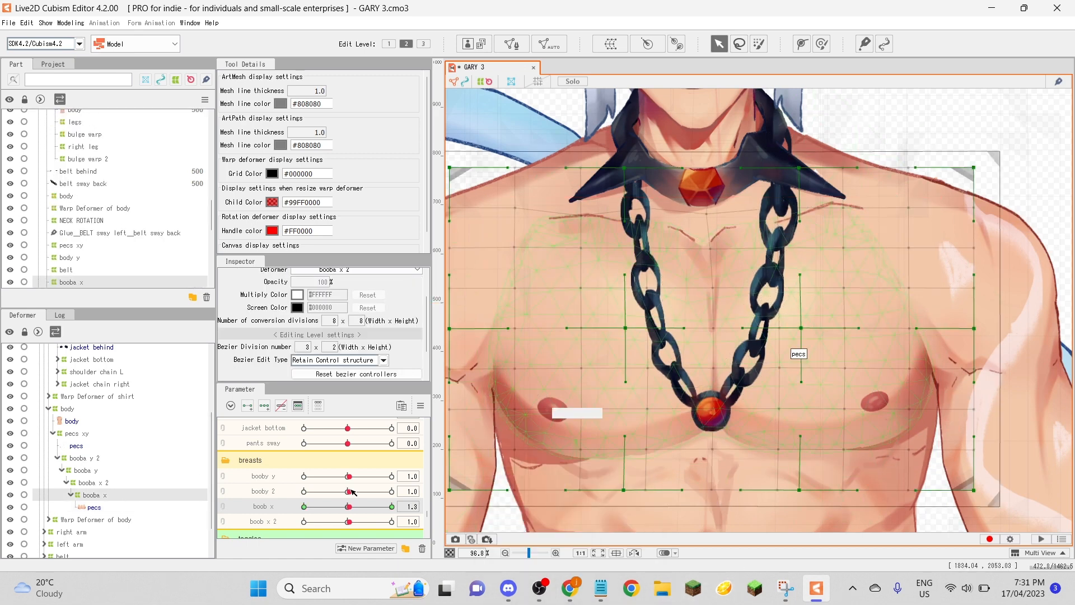
left_click(348, 507)
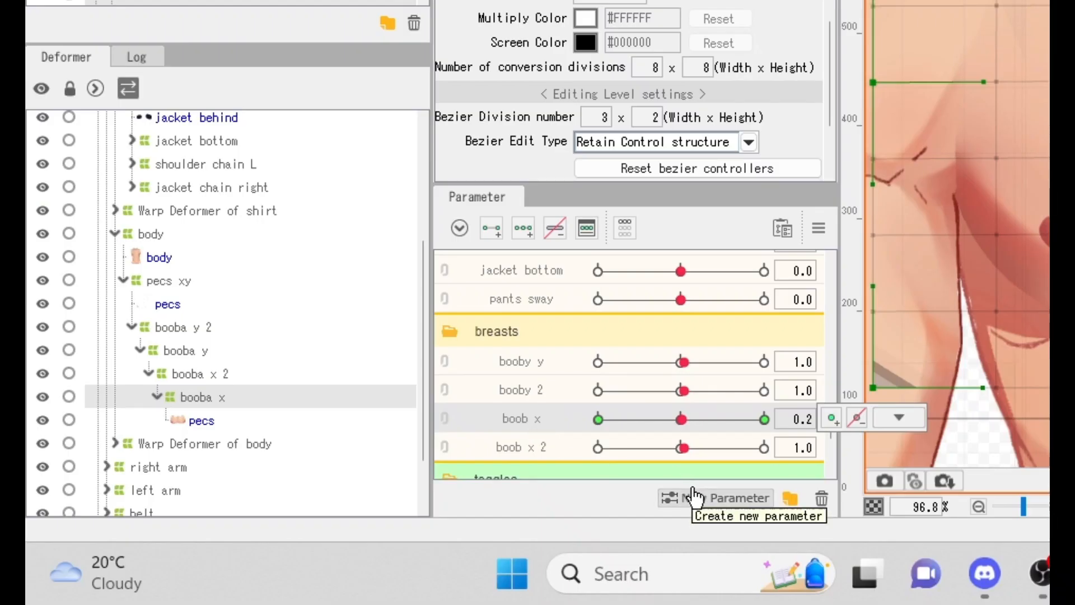
Add a new parameter folder after the breasts folder and name it booba.
left_click(546, 330)
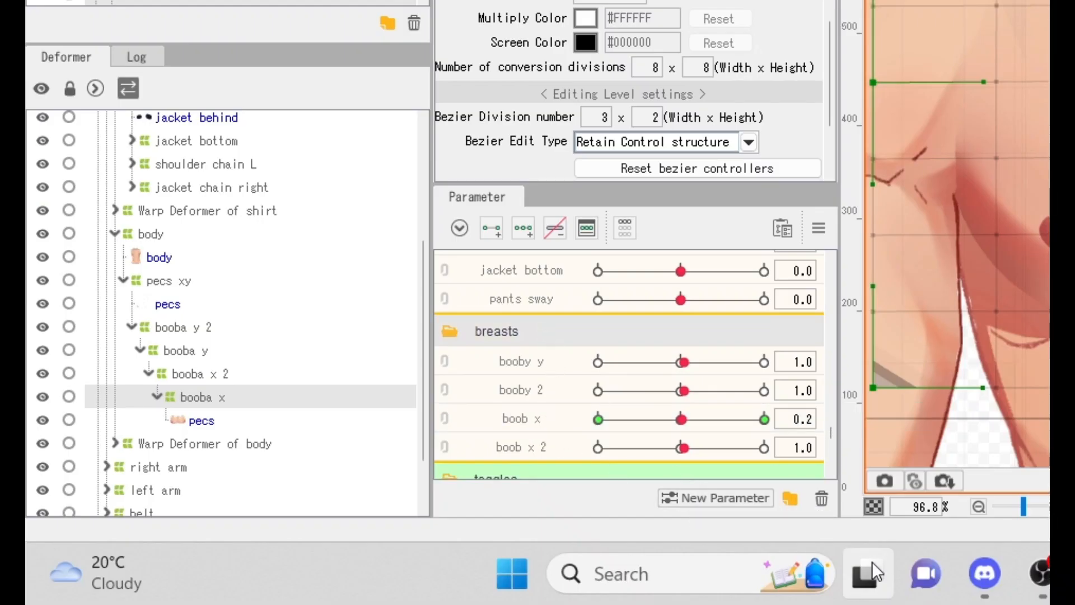
left_click(791, 500)
scroll(653, 449, "down", 3)
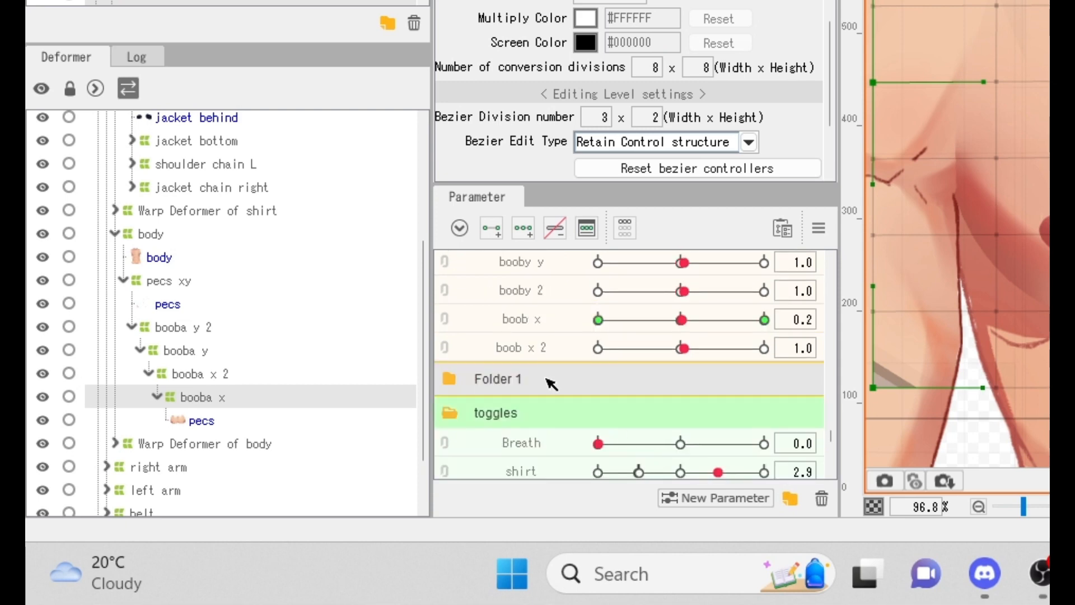
double_click(518, 374)
left_click_drag(558, 381, 378, 372)
type("new")
key("BackSpace")
key("BackSpace")
key("BackSpace")
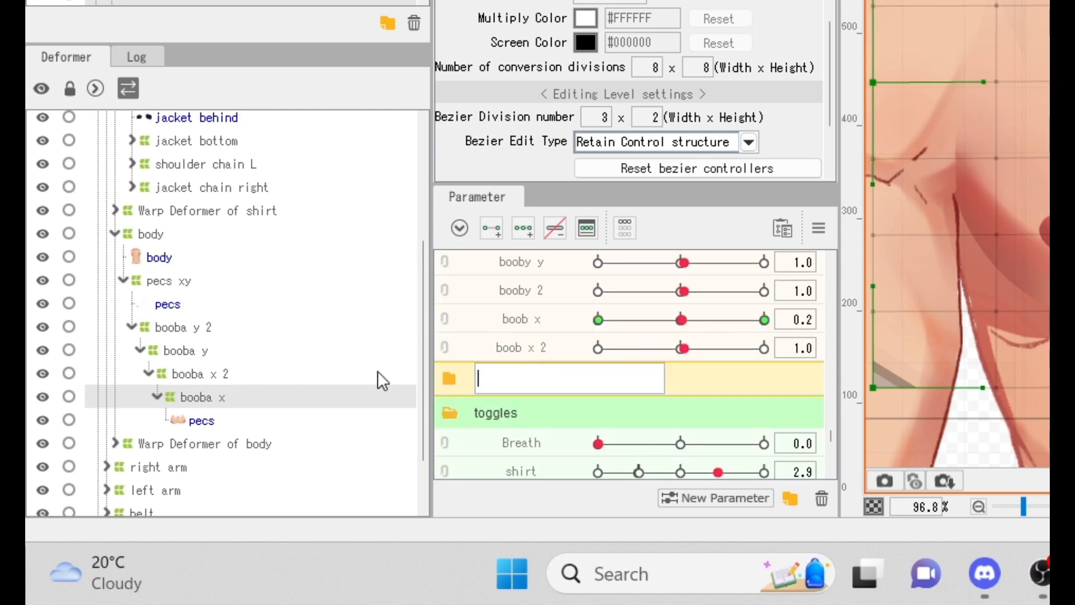
type("booba")
key("Return")
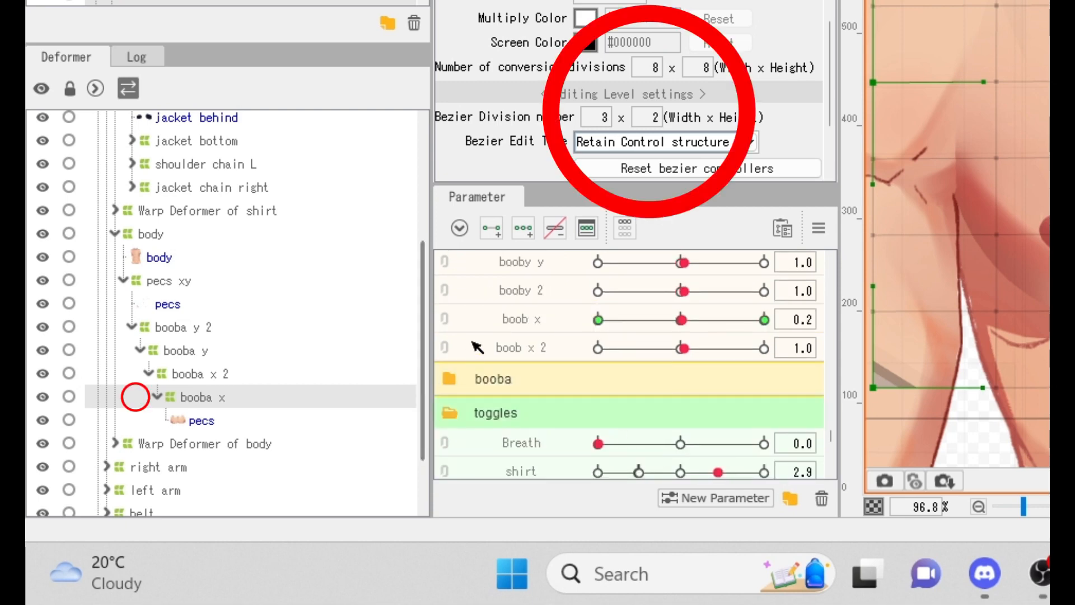
Collapse the breasts folder and create the parameters booba x and booba x 2 inside the booba folder.
scroll(488, 347, "up", 3)
left_click(455, 318)
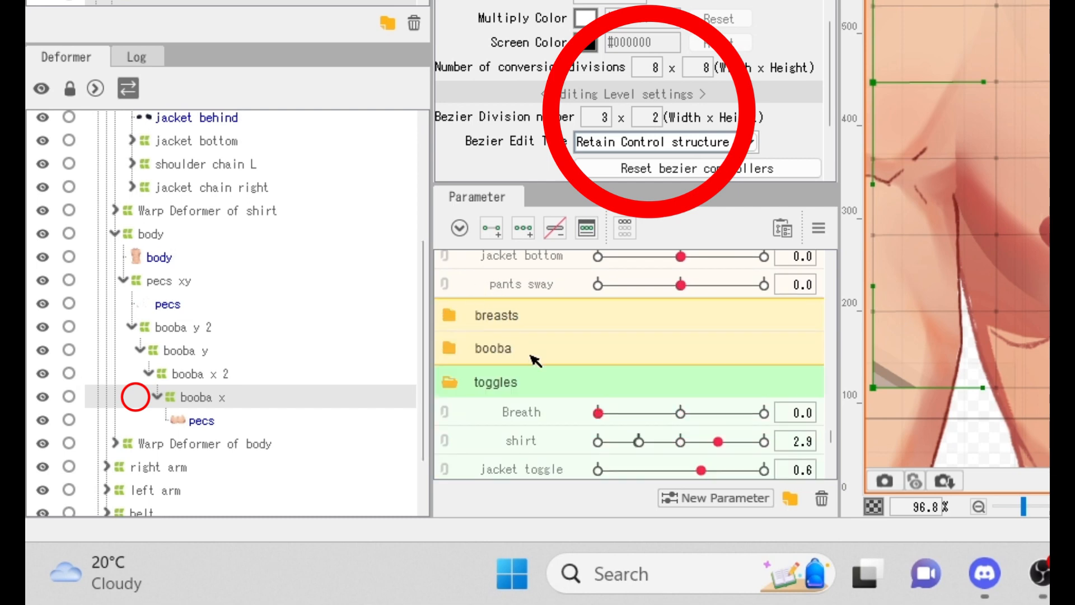
left_click(447, 345)
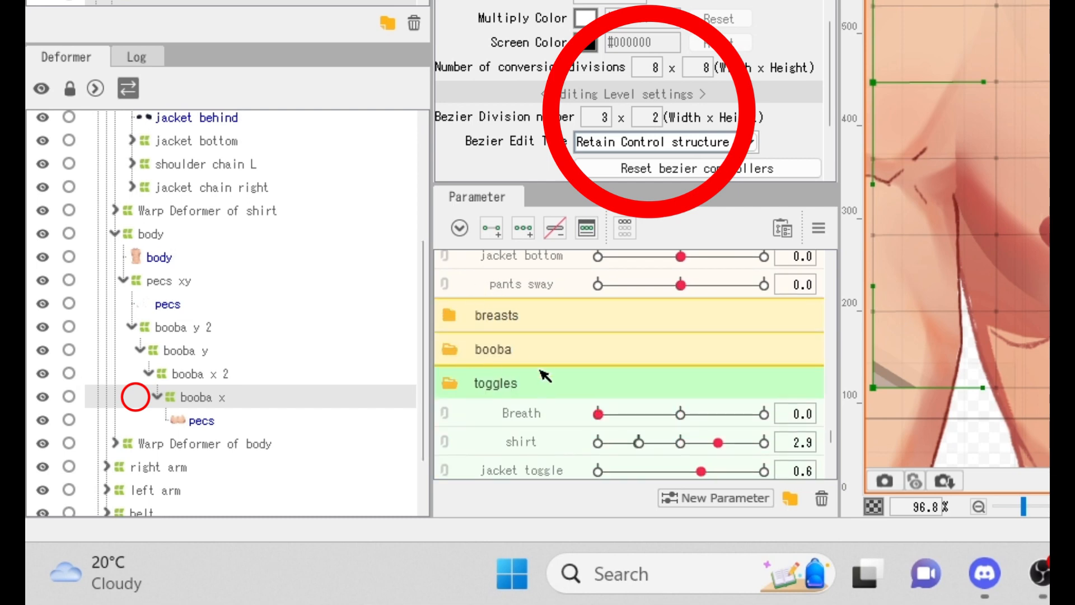
left_click(739, 507)
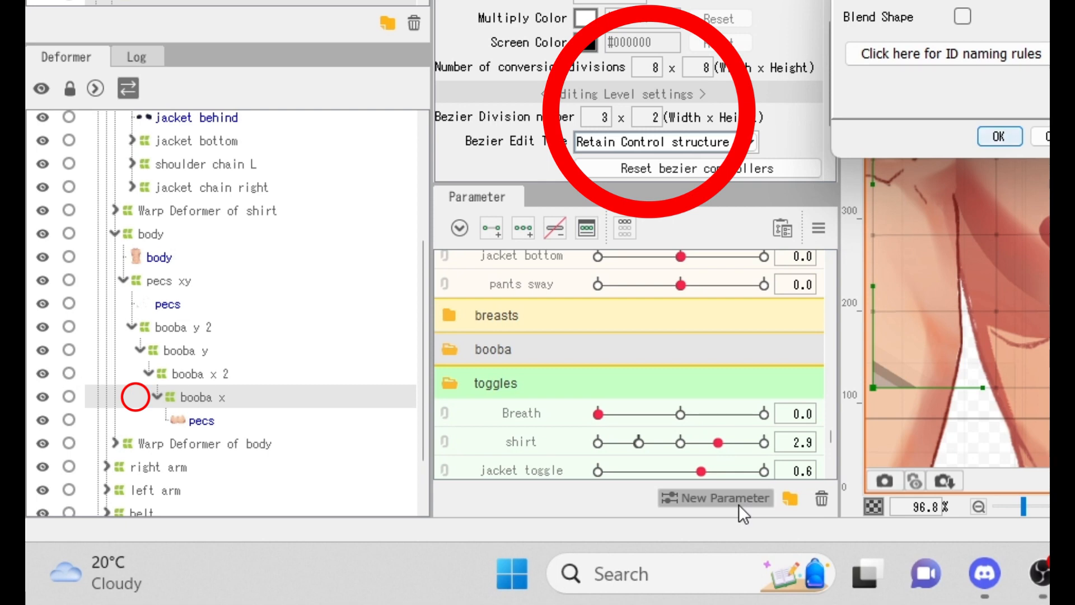
key("Return")
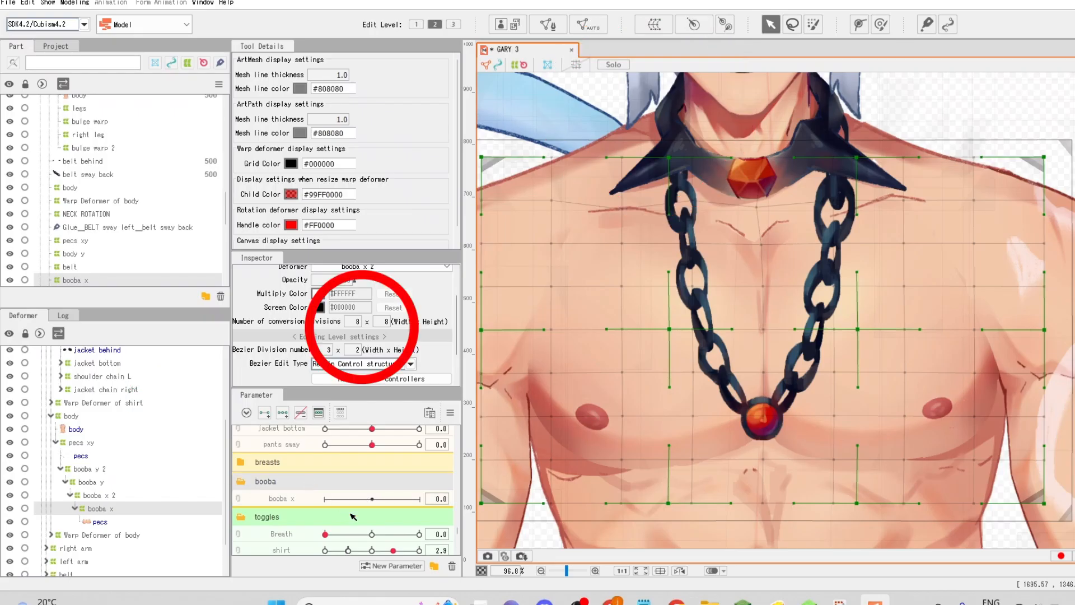
left_click(699, 492)
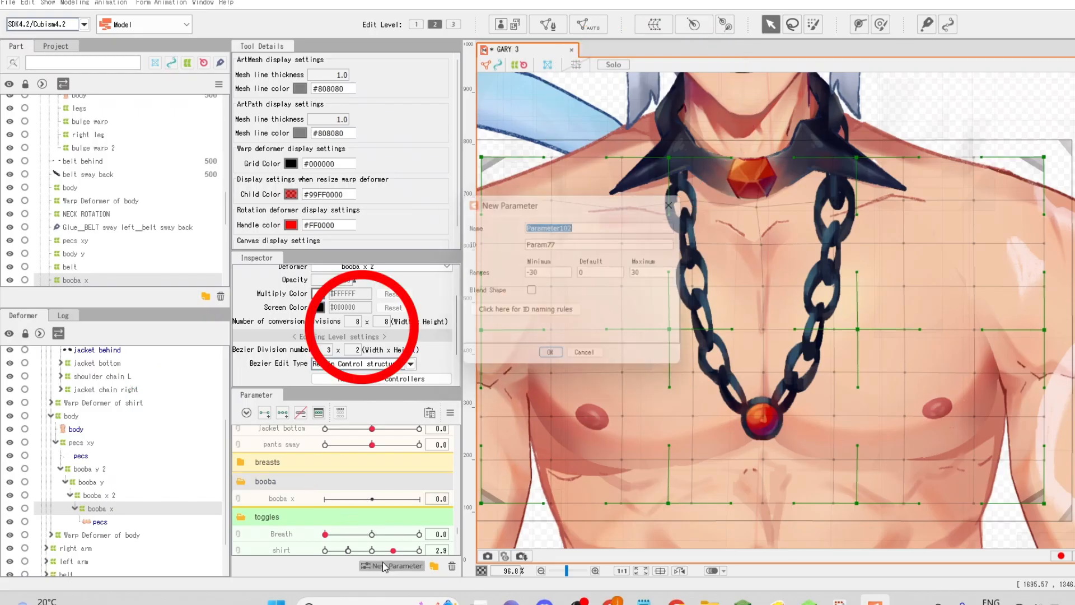
type("booba x 2")
key("Return")
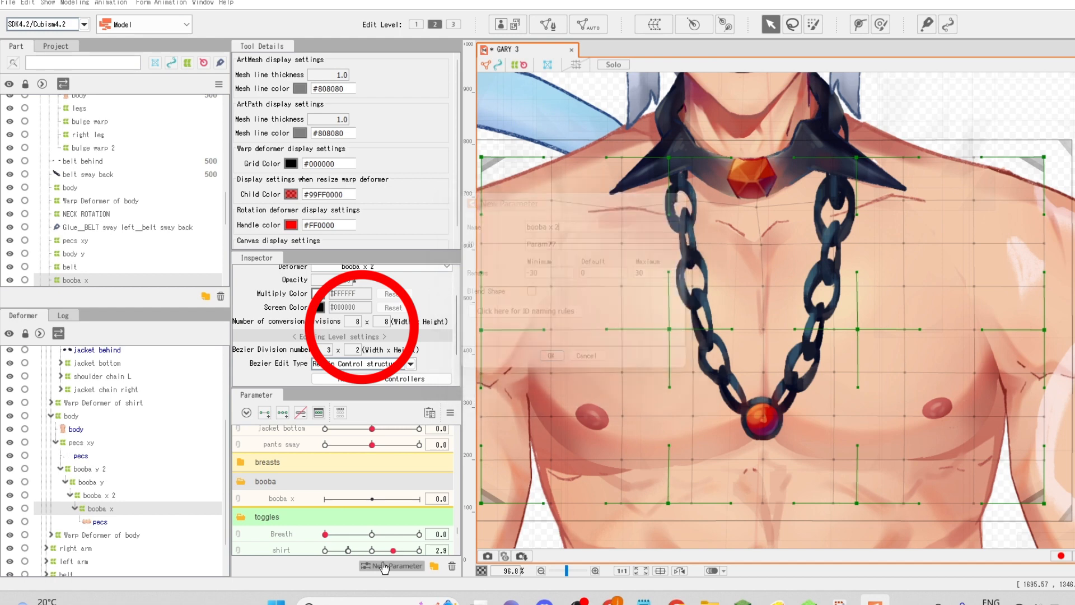
Add three keyforms on booba x for the booba x deformer and three on booba x 2 for the booba x 2 deformer.
left_click(116, 523)
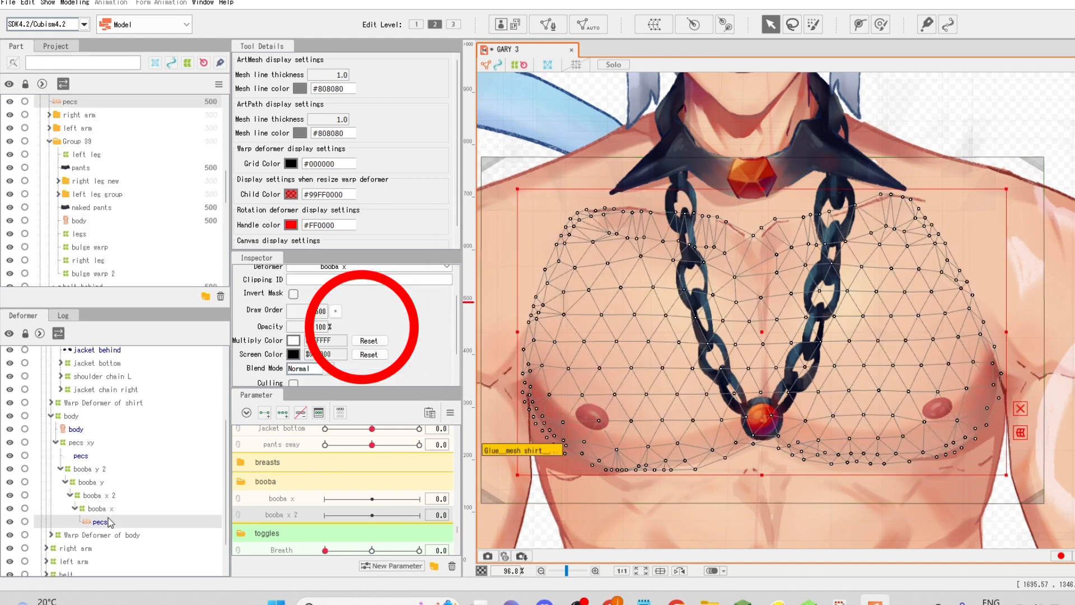
left_click(109, 512)
left_click(274, 500)
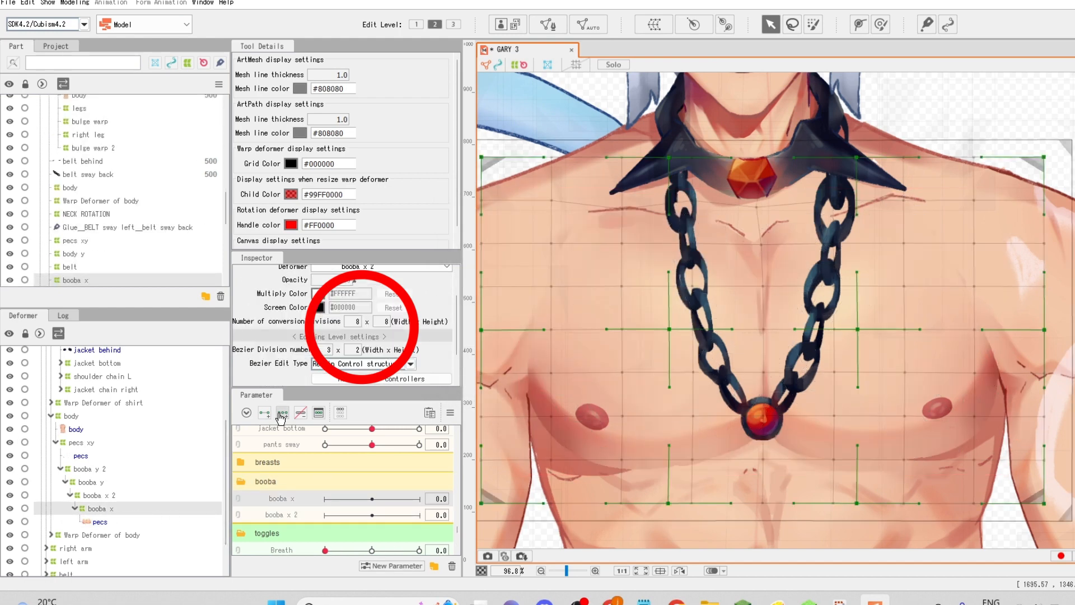
left_click(279, 514)
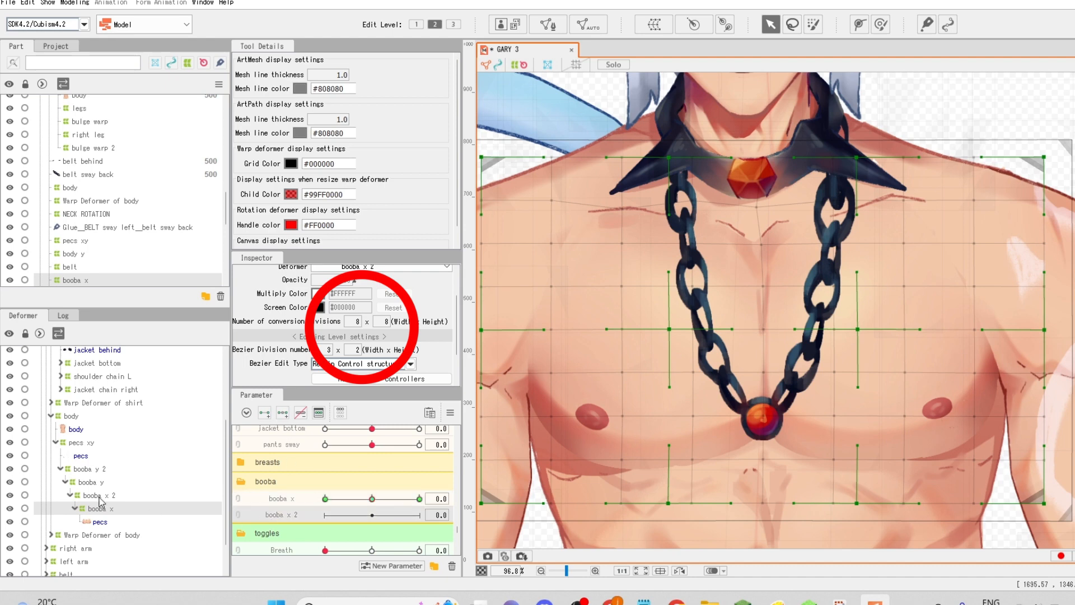
left_click(96, 495)
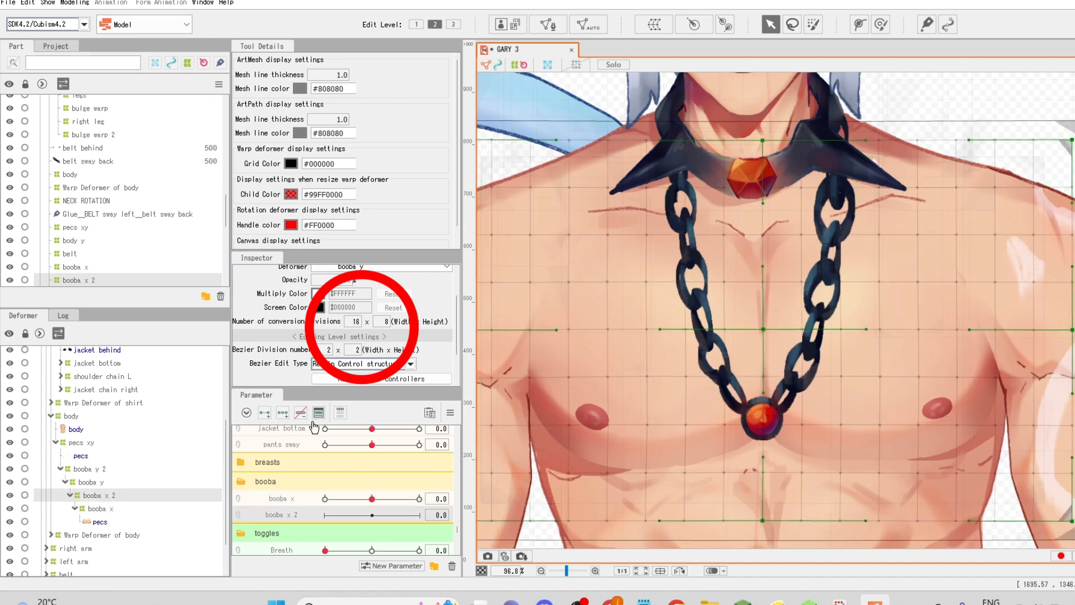
left_click(364, 515)
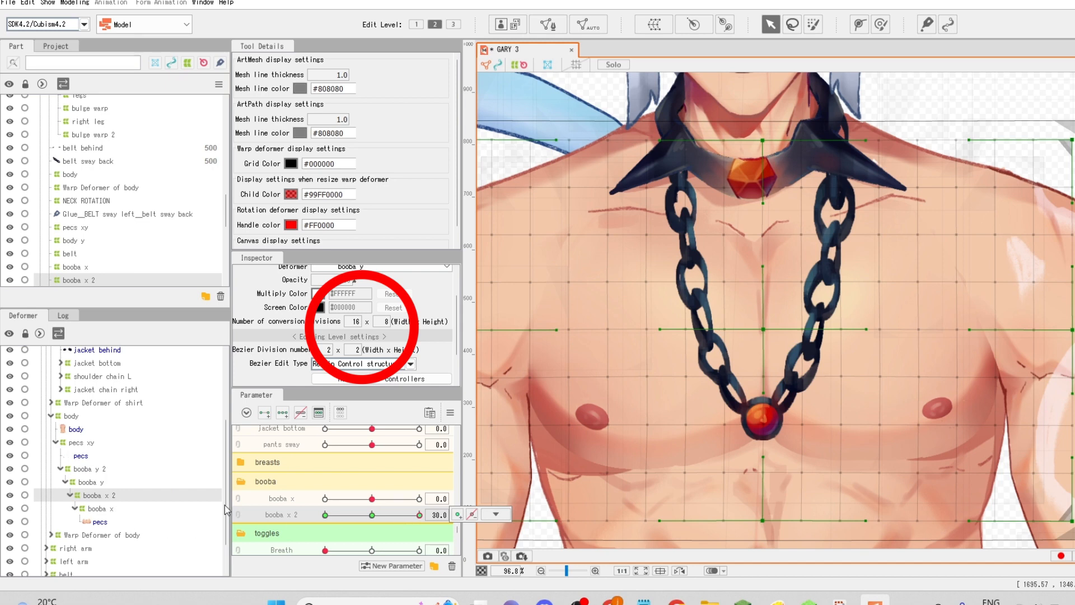
Expand the breasts folder and preview the existing boob x 2 deformation across its full range.
left_click(244, 464)
scroll(358, 476, "down", 2)
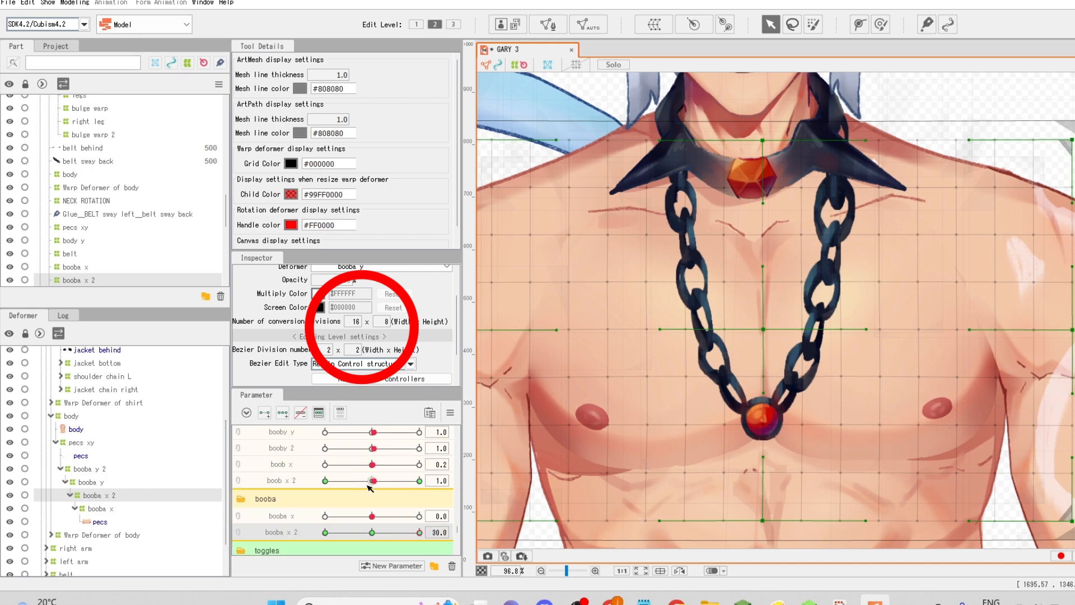
left_click_drag(370, 481, 453, 482)
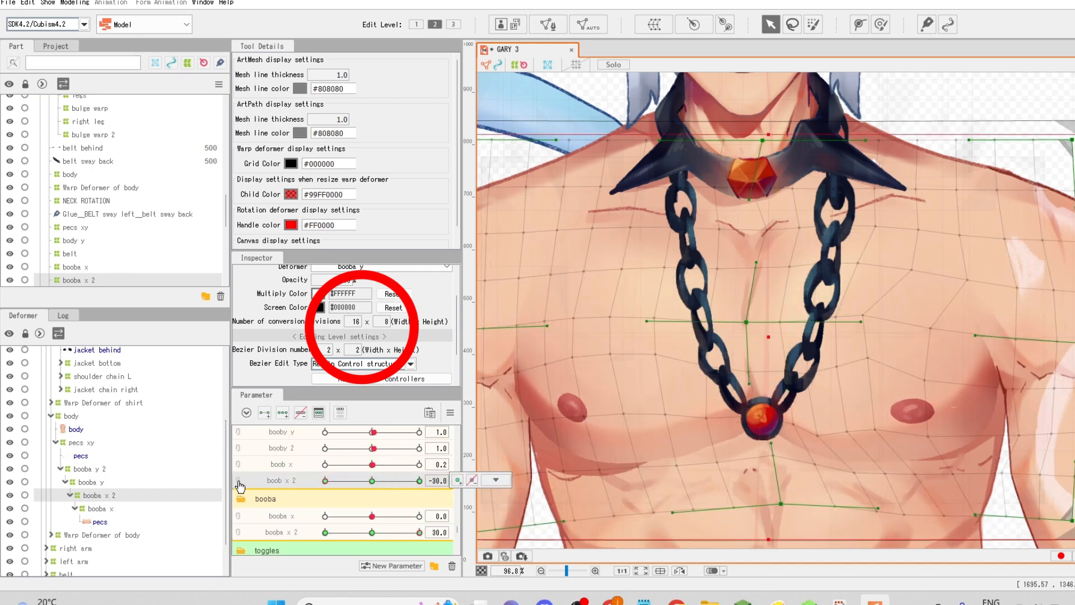
left_click_drag(278, 500, 1, 486)
left_click_drag(360, 515, 371, 504)
scroll(307, 492, "down", 2)
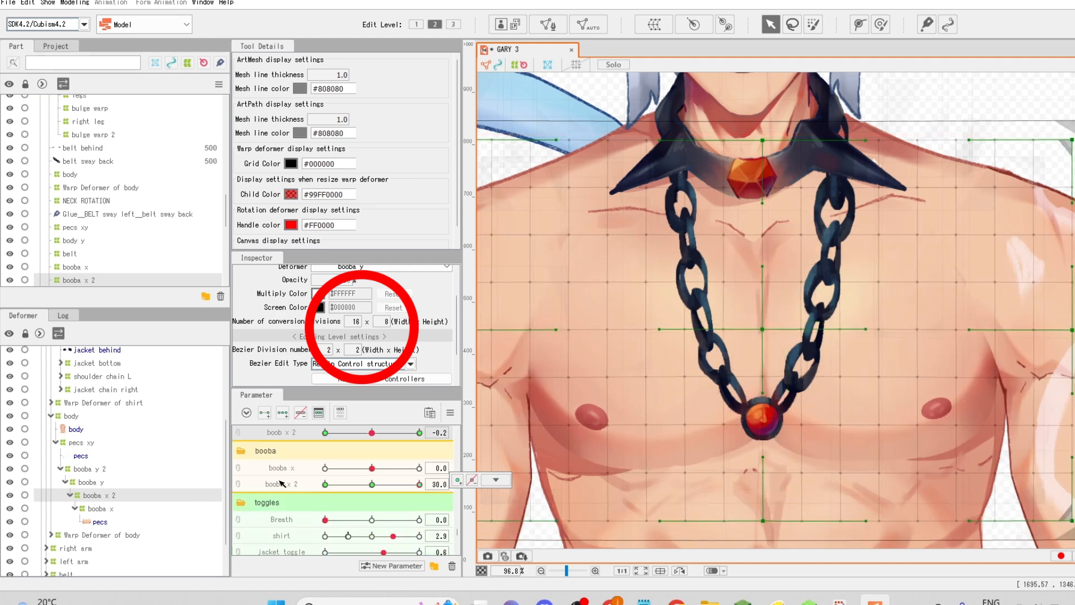
Set the booba x 2 deformer's Bezier division number to 3 × 2.
left_click(280, 482)
scroll(710, 451, "down", 2)
scroll(747, 455, "up", 1)
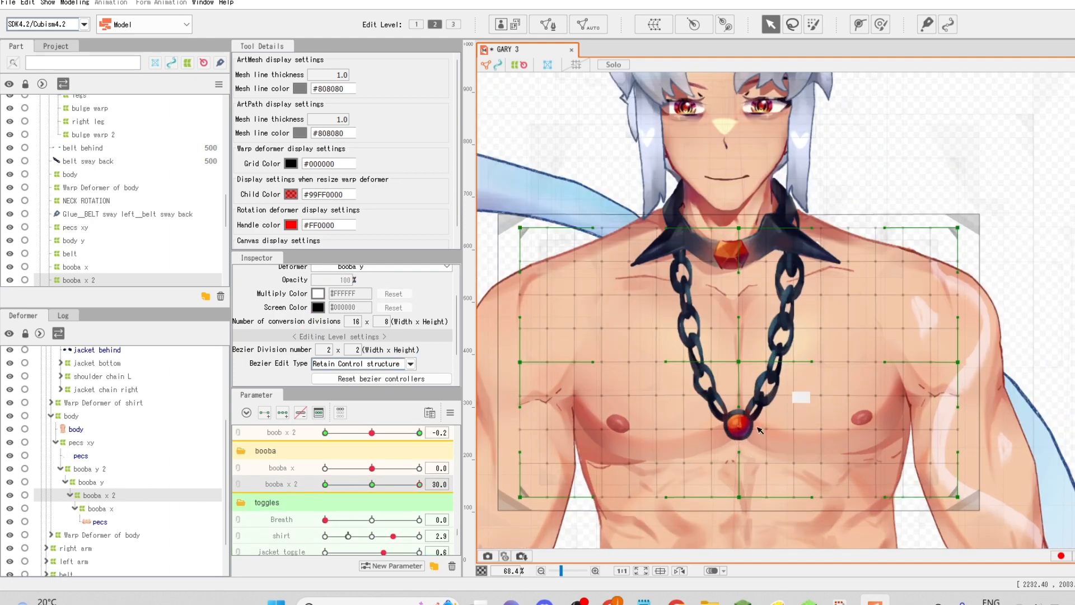
scroll(365, 350, "down", 2)
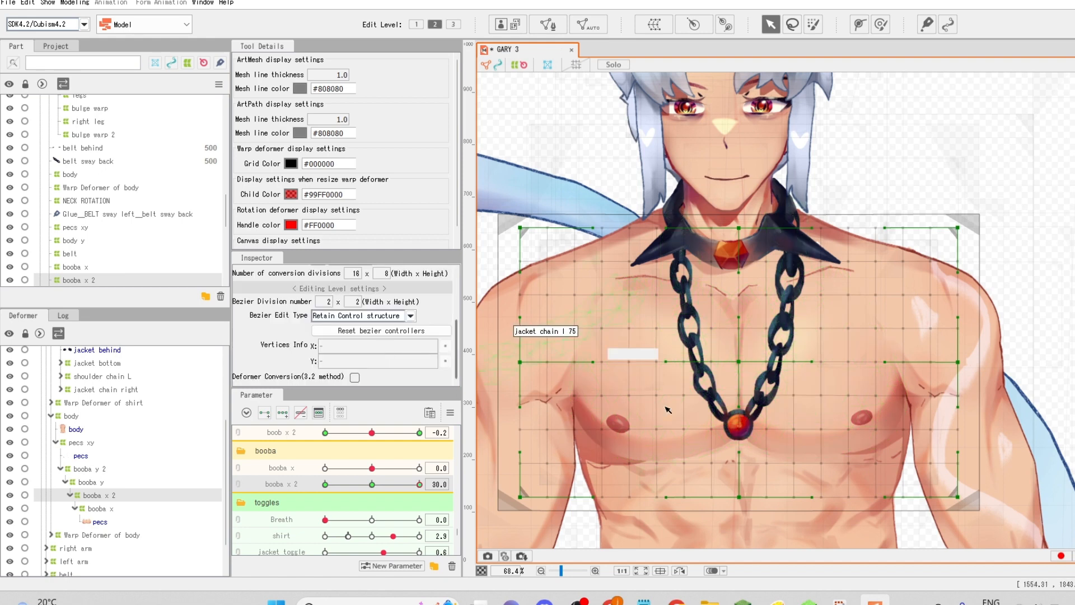
scroll(787, 478, "up", 1)
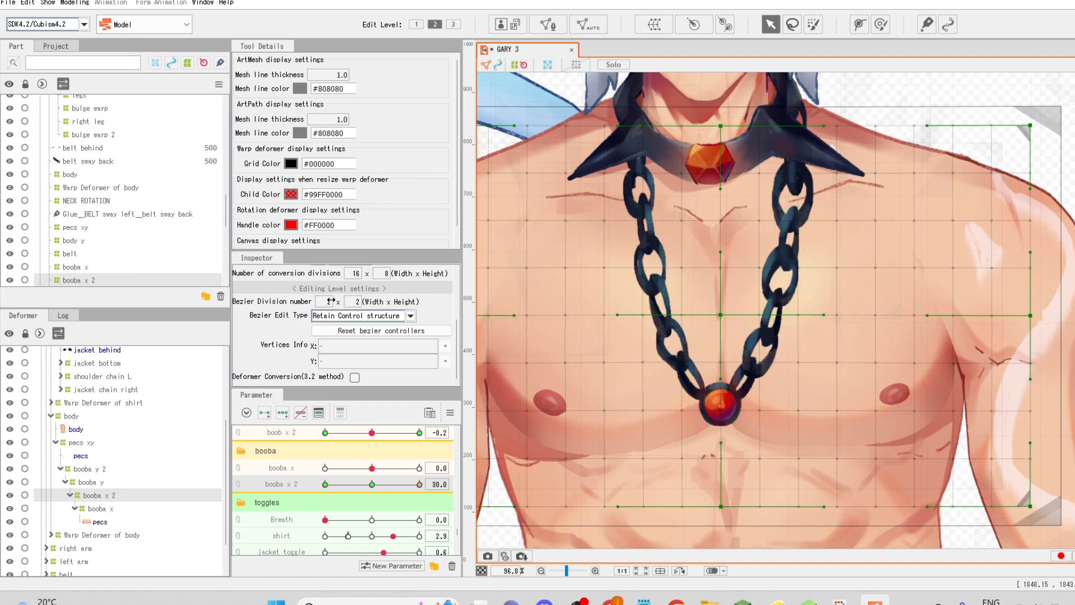
key("Return")
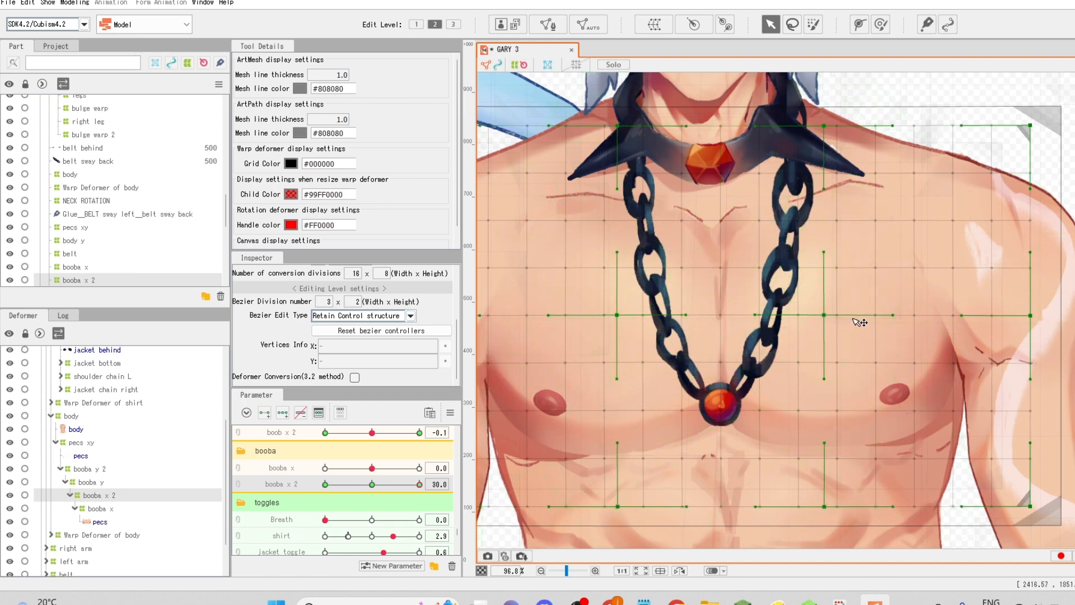
Check the booba x deformer's divisions and return the booba x 2 deformer's Bezier division number to 2 × 2.
left_click(825, 314)
left_click(99, 509)
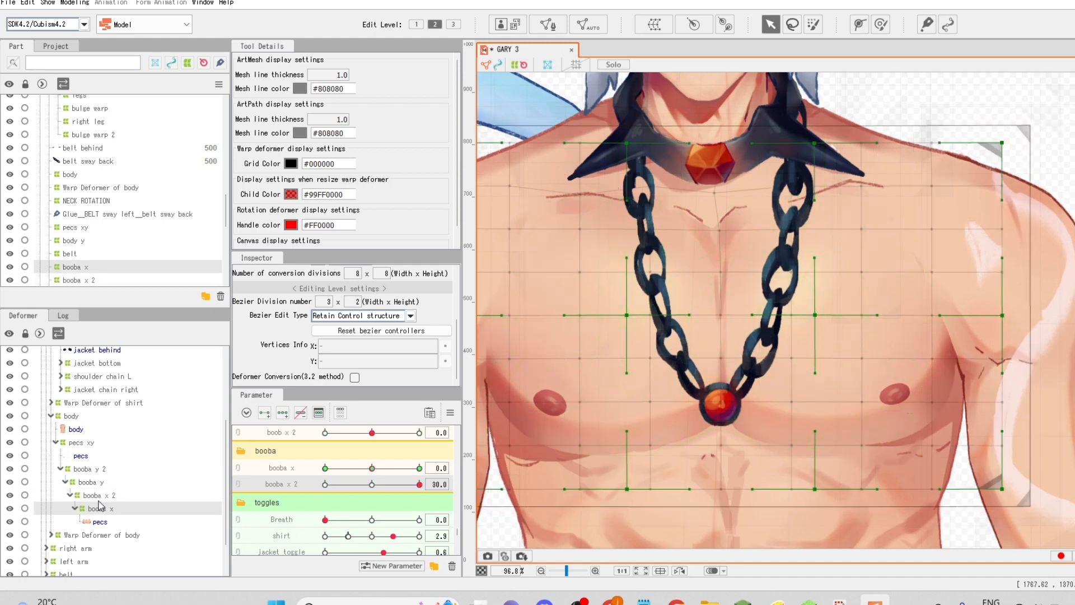
left_click(99, 498)
double_click(327, 302)
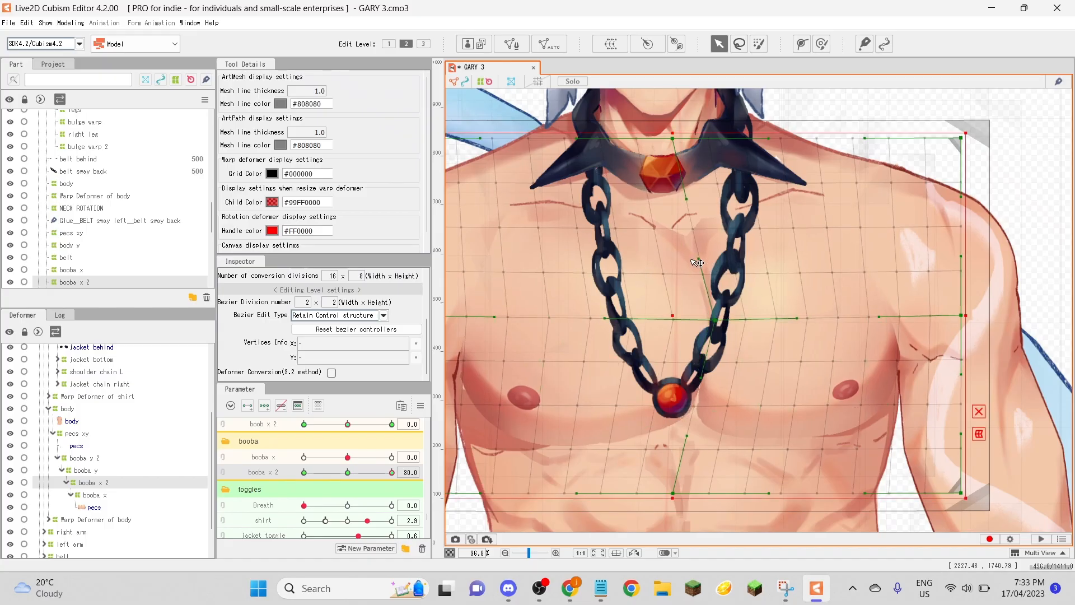
Skew the booba x 2 deformer's centre and upper-middle Bezier controls at keyform 30 and nudge its right-edge control outward.
left_click_drag(697, 263, 683, 258)
left_click_drag(679, 145, 659, 138)
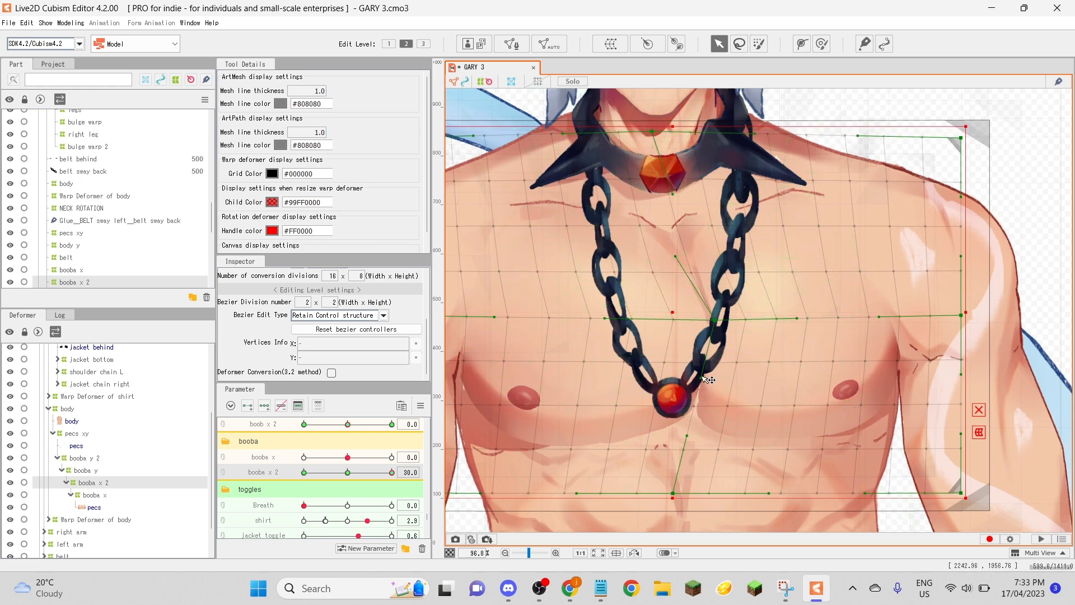
left_click_drag(702, 377, 729, 397)
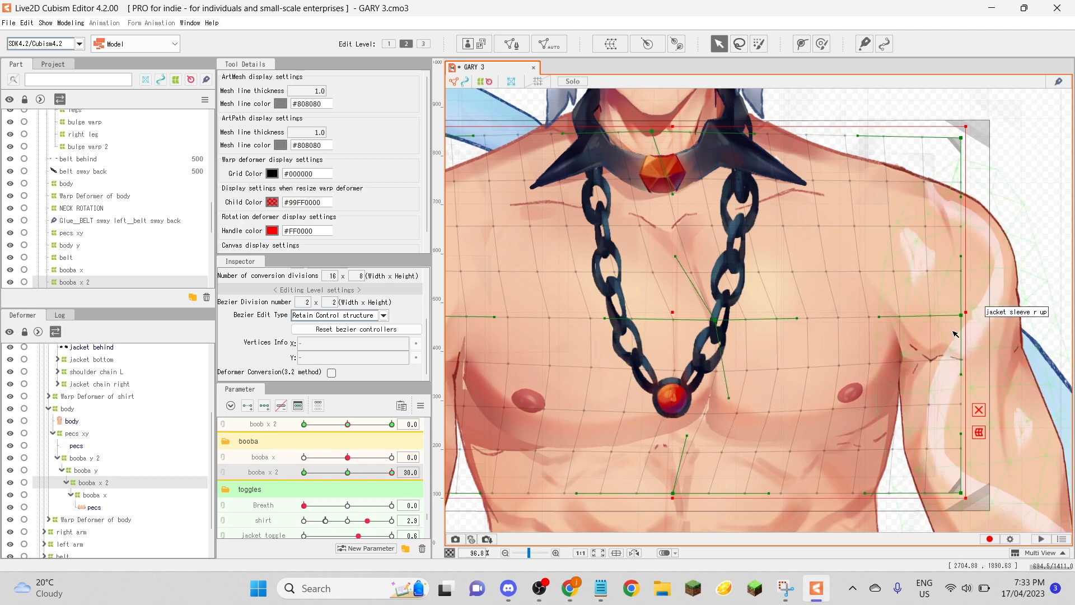
left_click(978, 411)
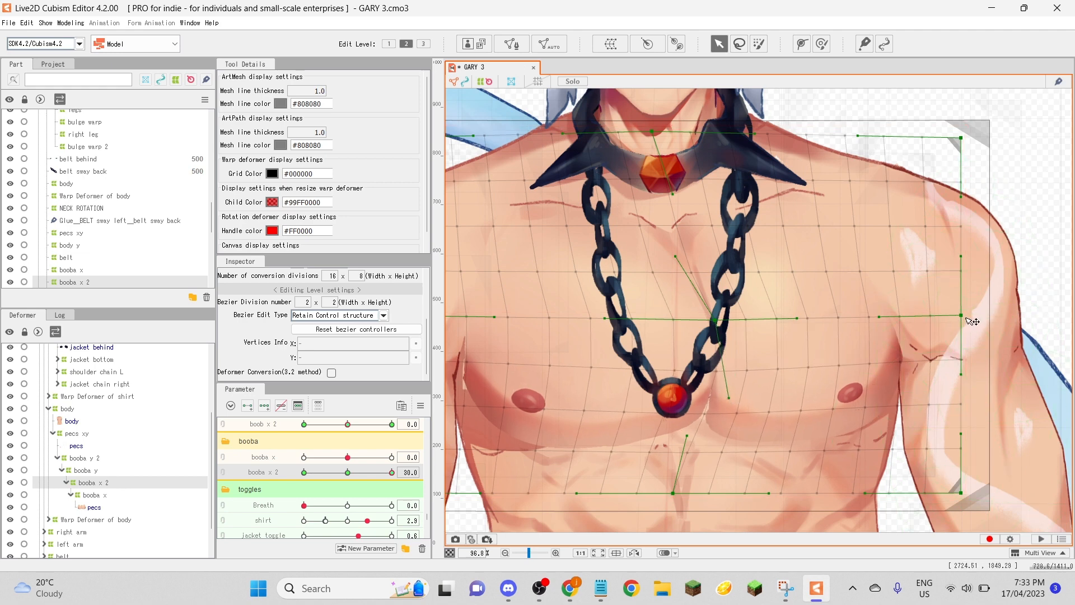
left_click_drag(973, 320, 975, 320)
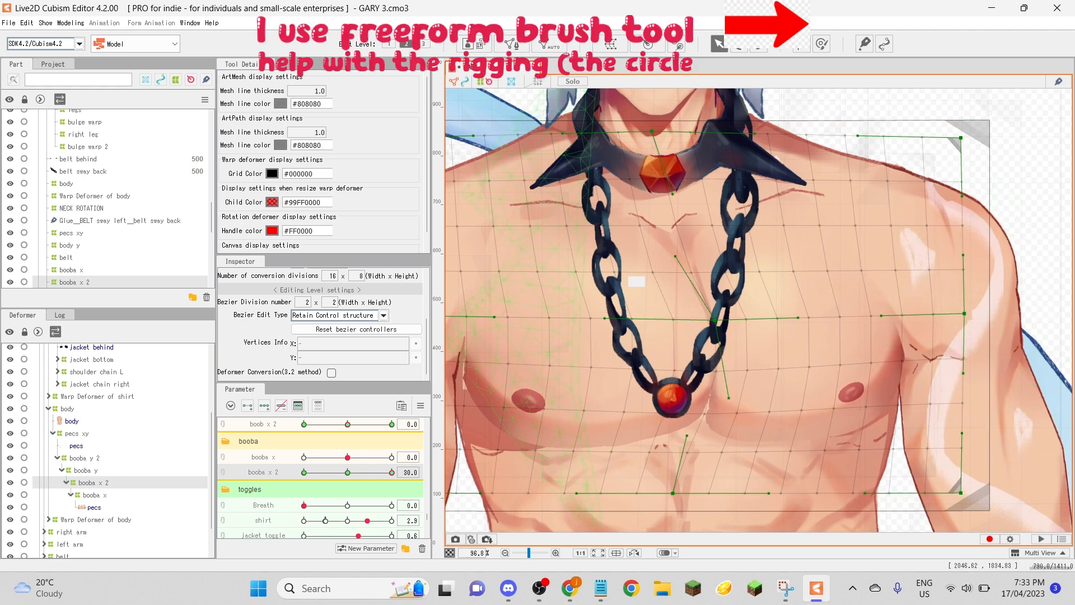
Reshape the left-side pec on the booba x 2 deformer with a 240 px deform brush and undo the last stroke.
left_click(759, 47)
left_click_drag(584, 376, 593, 381)
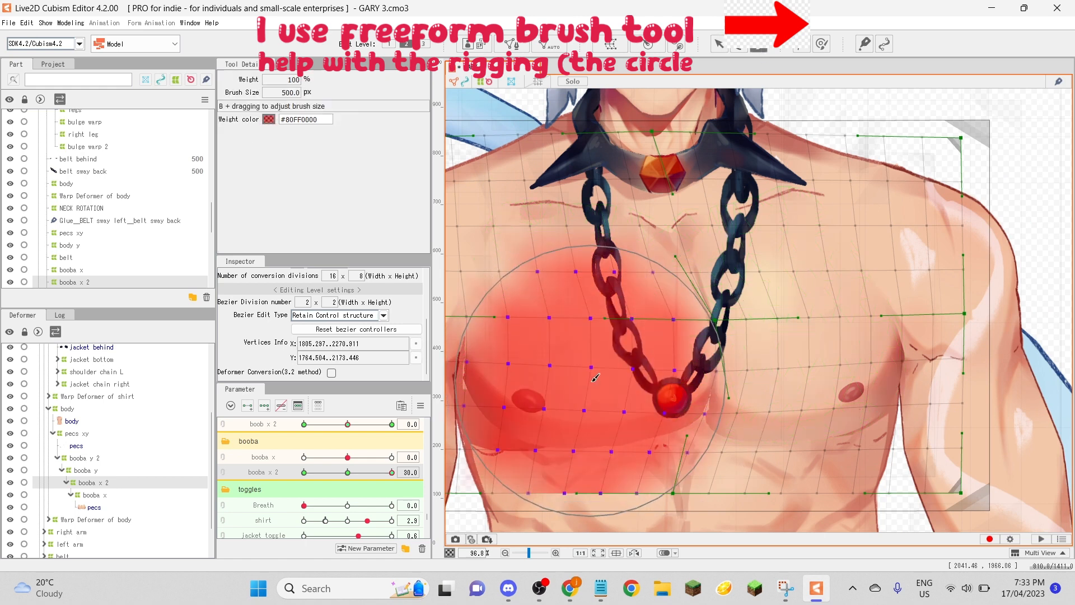
left_click(822, 44)
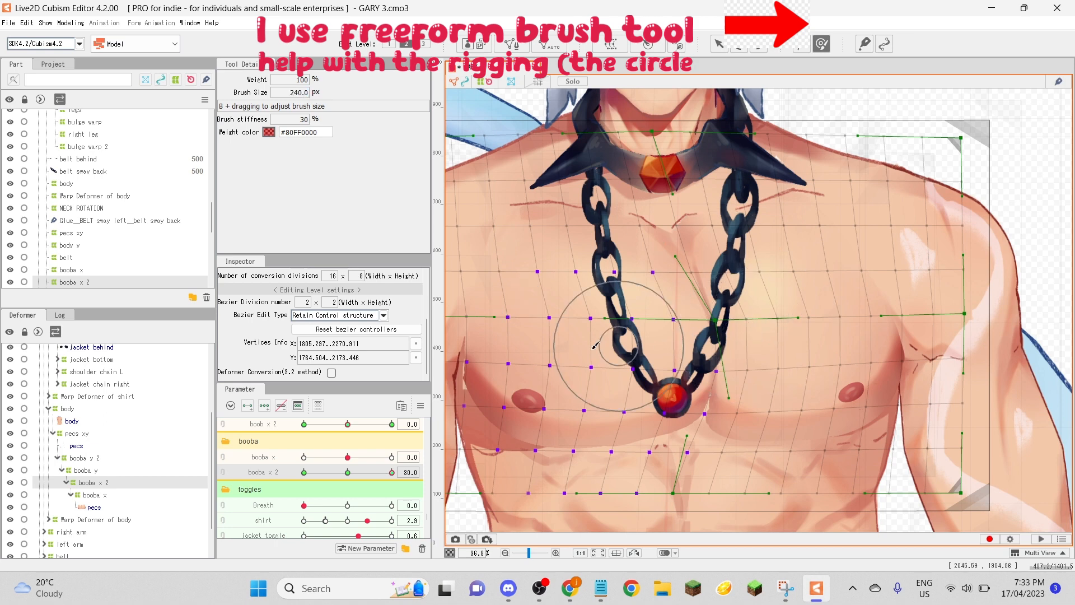
left_click_drag(554, 383, 621, 364)
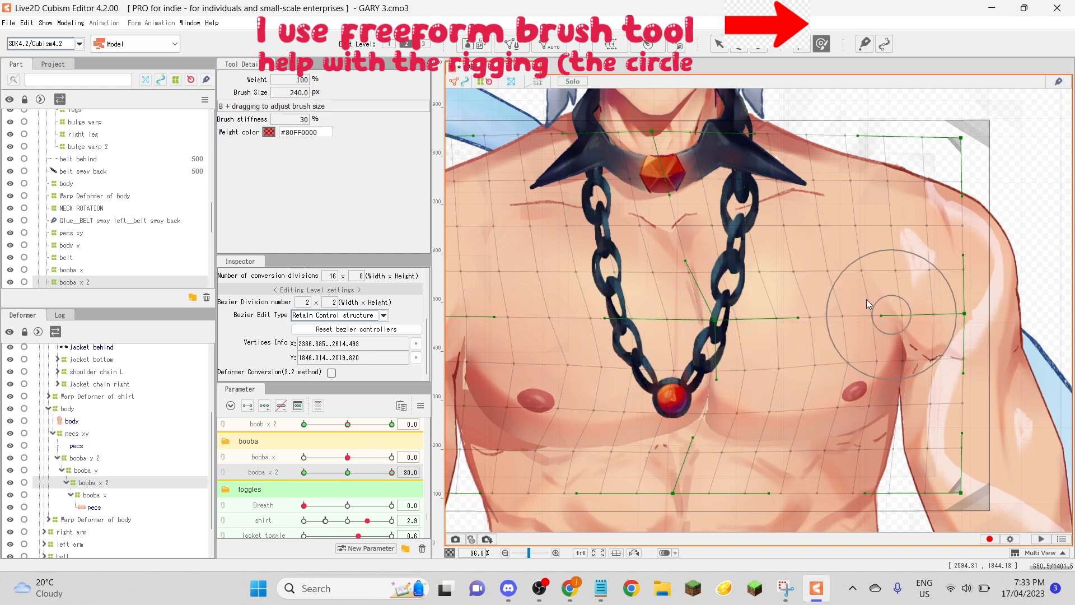
key("ctrl+z")
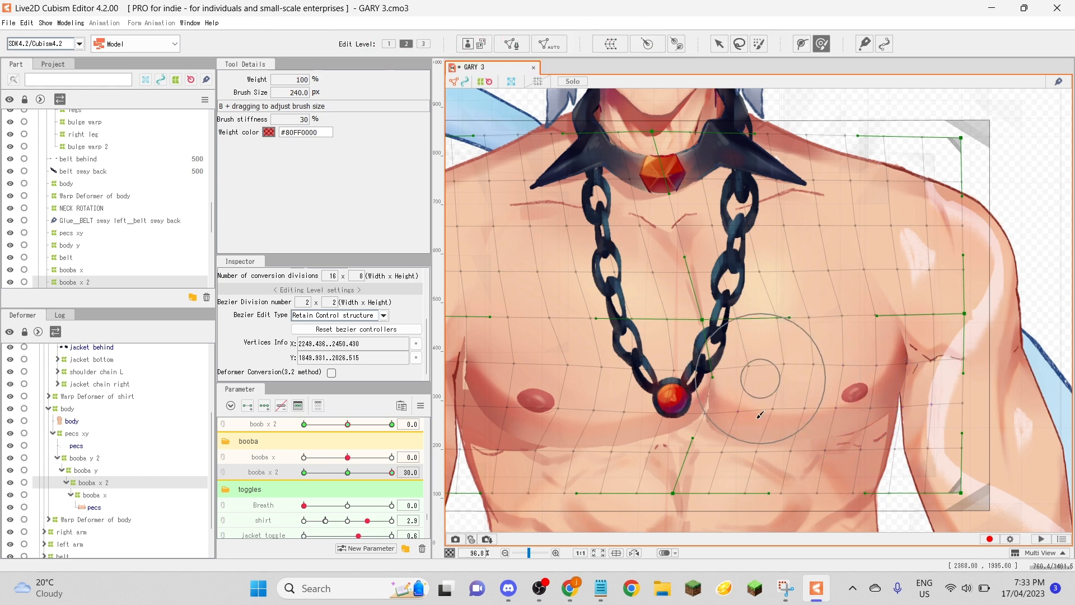
Brush the left-side pec's outer edge, its nipple area and the sternum into a smoother shape at booba x 2 keyform 30.
mouse_move(479, 396)
left_mouse_down()
mouse_move(459, 398)
mouse_move(467, 371)
left_mouse_up()
left_click(348, 472)
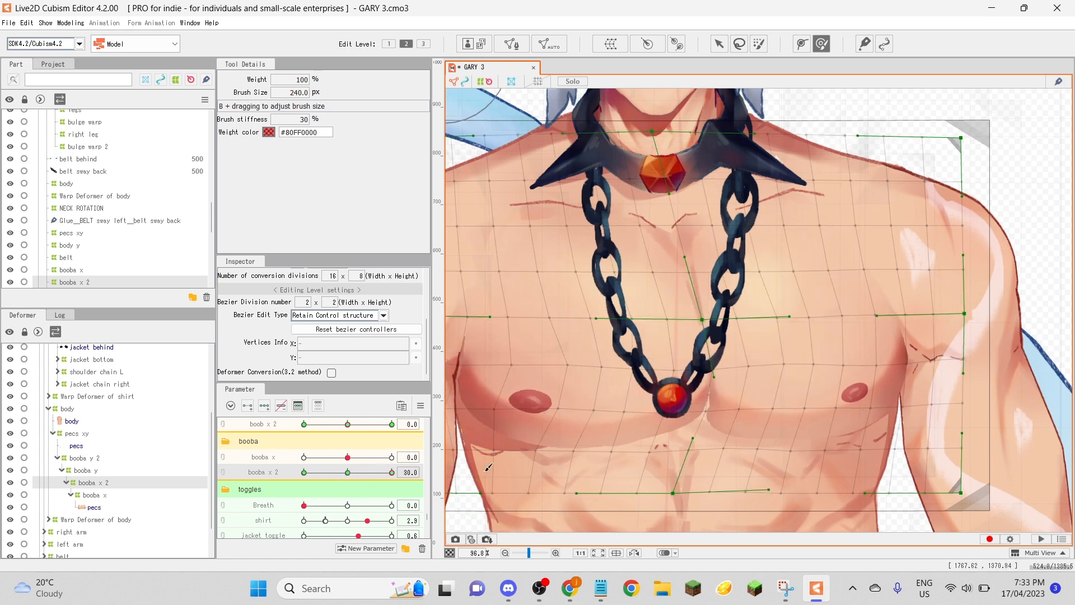
left_click_drag(581, 387, 554, 379)
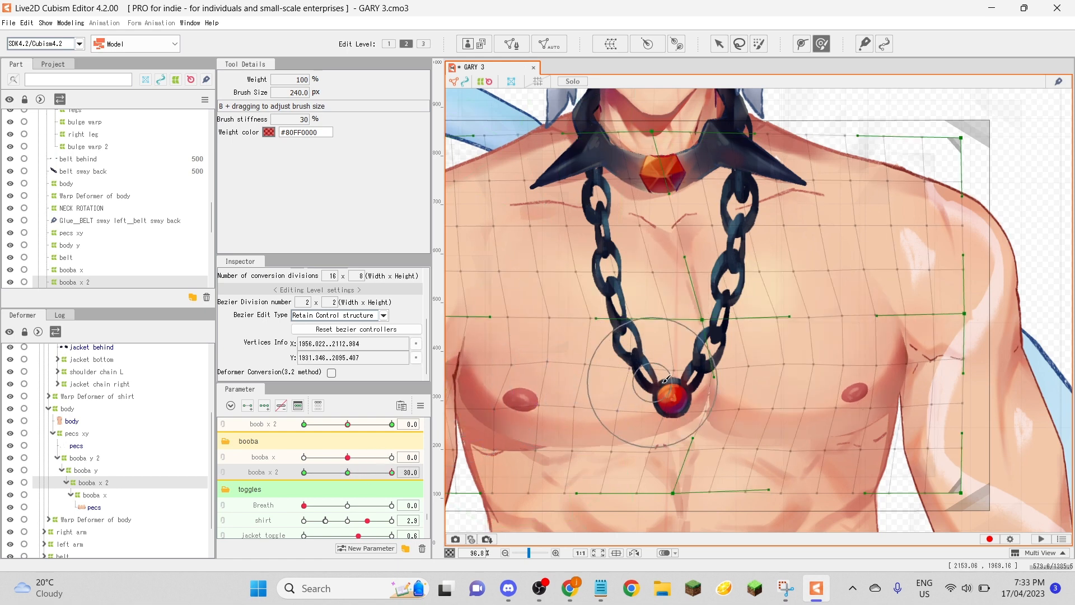
mouse_move(717, 364)
left_mouse_down()
mouse_move(703, 353)
mouse_move(723, 369)
mouse_move(714, 358)
left_mouse_up()
Check the booba x 2 motion and brush the grid below and beside the pendant slightly toward the left-side pec.
mouse_move(348, 472)
left_mouse_down()
mouse_move(362, 489)
mouse_move(479, 477)
left_mouse_up()
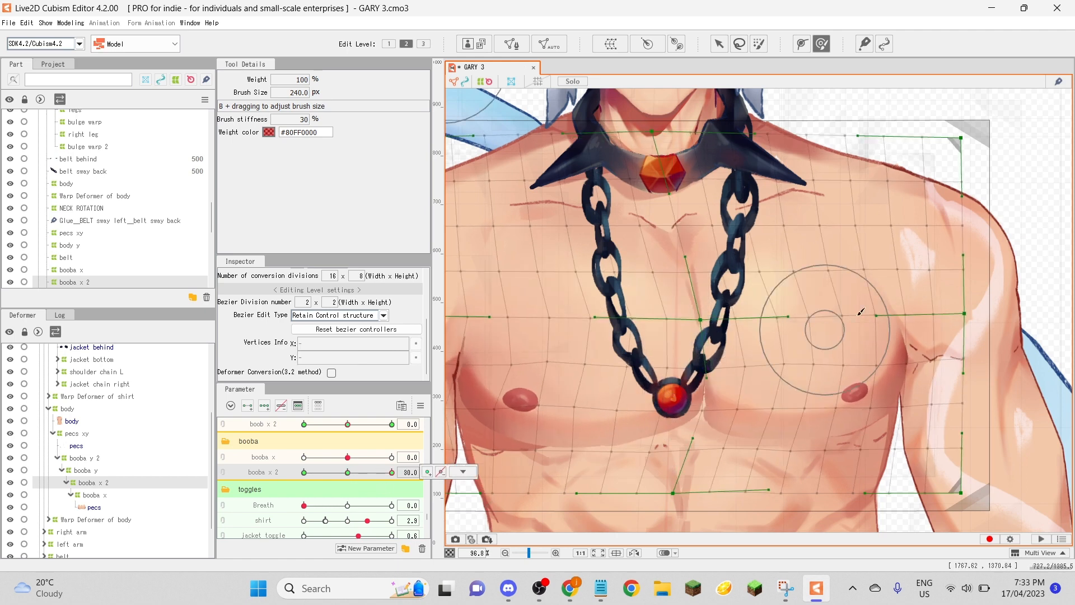
left_click_drag(353, 476, 437, 470)
left_click_drag(738, 425, 715, 427)
mouse_move(391, 473)
left_mouse_down()
mouse_move(348, 474)
mouse_move(478, 479)
left_mouse_up()
left_click_drag(704, 402, 693, 399)
Mirror the booba x 2 deformation from keyform 30 onto keyform -30.
left_click_drag(391, 473, 306, 472)
left_click(463, 473)
left_click(464, 477)
left_click(643, 151)
scroll(815, 394, "down", 3)
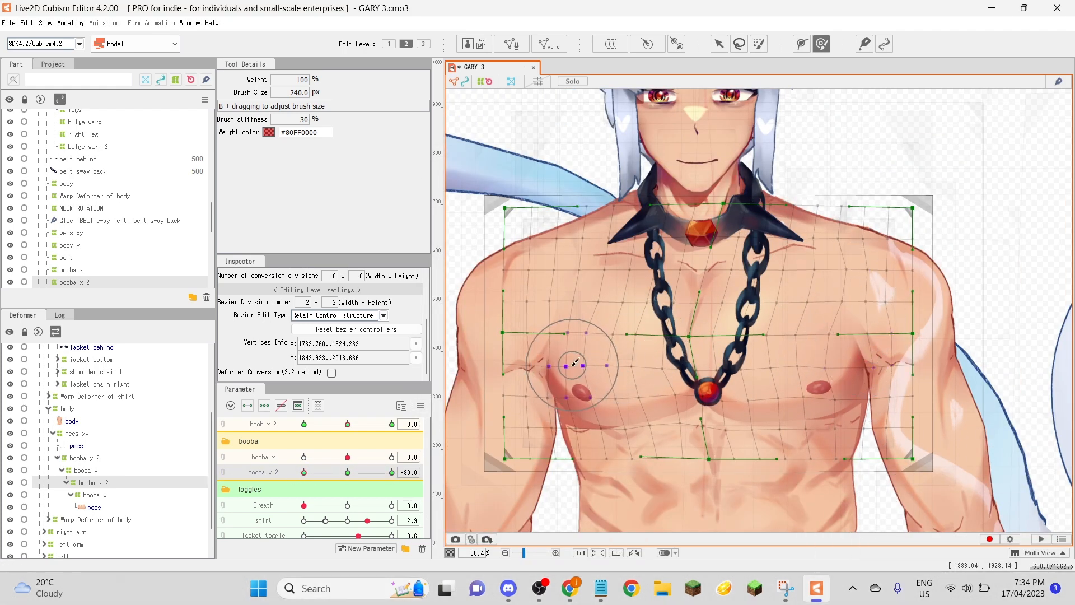
Preview booba x 2 from -30 to 30 and retouch the left-side pec's outer area with the deform brush.
left_click(694, 305)
left_click_drag(304, 473, 437, 474)
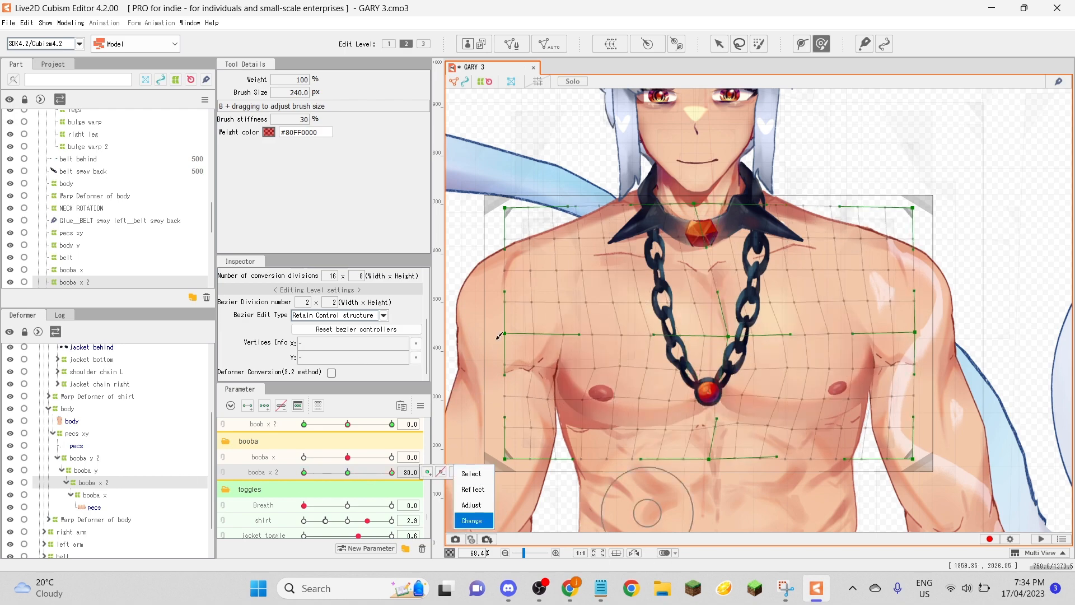
left_click_drag(563, 358, 554, 353)
Shift both interior Bezier control points of the booba x deformer to the right at keyform 30 and tilt their vertical handles.
mouse_move(348, 424)
left_mouse_down()
mouse_move(927, 364)
mouse_move(144, 435)
mouse_move(211, 480)
mouse_move(348, 442)
left_mouse_up()
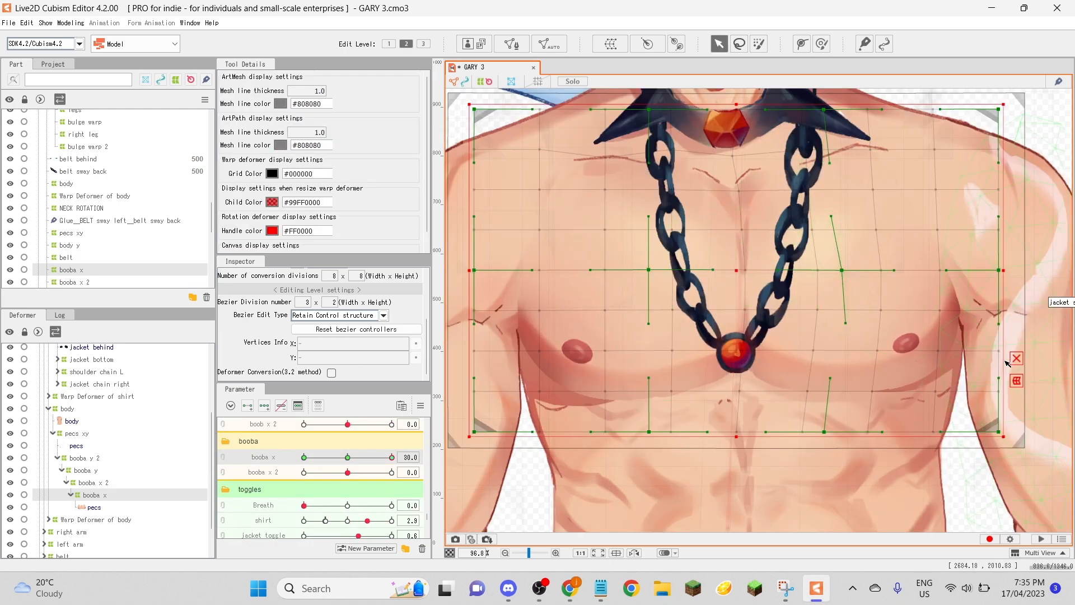
left_click_drag(662, 272, 665, 273)
left_click_drag(661, 217, 632, 213)
left_click_drag(663, 326, 671, 328)
left_click_drag(845, 323, 849, 322)
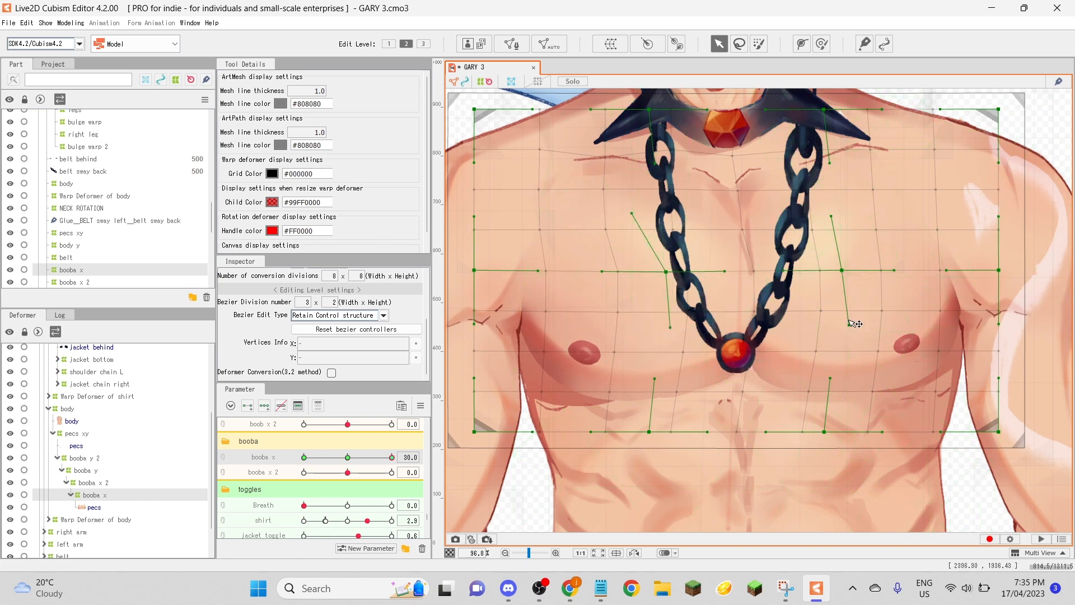
left_click_drag(842, 270, 850, 271)
left_click_drag(839, 215, 835, 216)
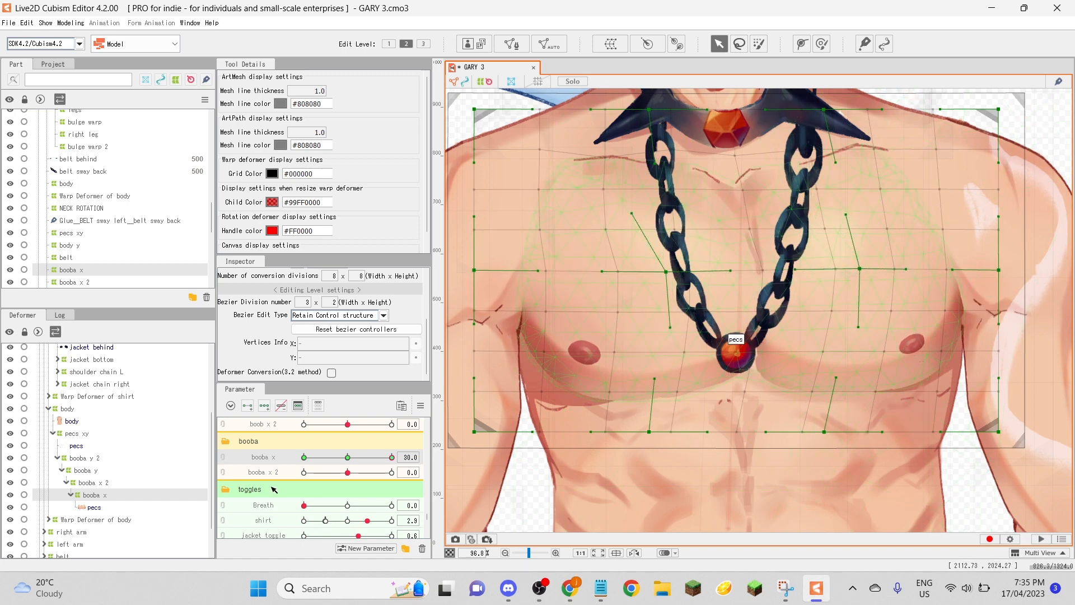
Preview the booba x motion and adjust the grid point on the upper sternum at keyform 30.
left_click(348, 458)
scroll(348, 457, "up", 2)
left_click_drag(348, 454, 394, 501)
left_click_drag(747, 229, 750, 230)
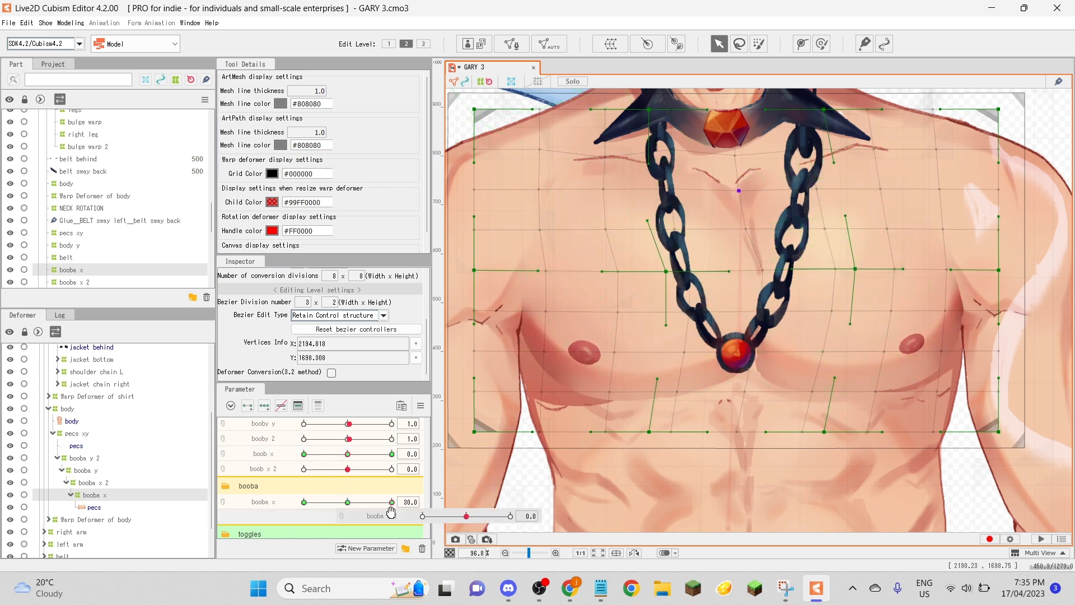
mouse_move(391, 503)
left_mouse_down()
mouse_move(408, 508)
mouse_move(143, 517)
mouse_move(406, 497)
left_mouse_up()
Mirror the booba x deformation from keyform 30 onto keyform -30.
left_click(420, 405)
left_click(469, 492)
left_click(582, 445)
Nudge the upper sternum grid point at booba x 30 and -30, and pull the right-edge control outward at -30.
left_click_drag(739, 191, 745, 191)
left_click_drag(391, 502, 184, 497)
left_click_drag(731, 191, 737, 186)
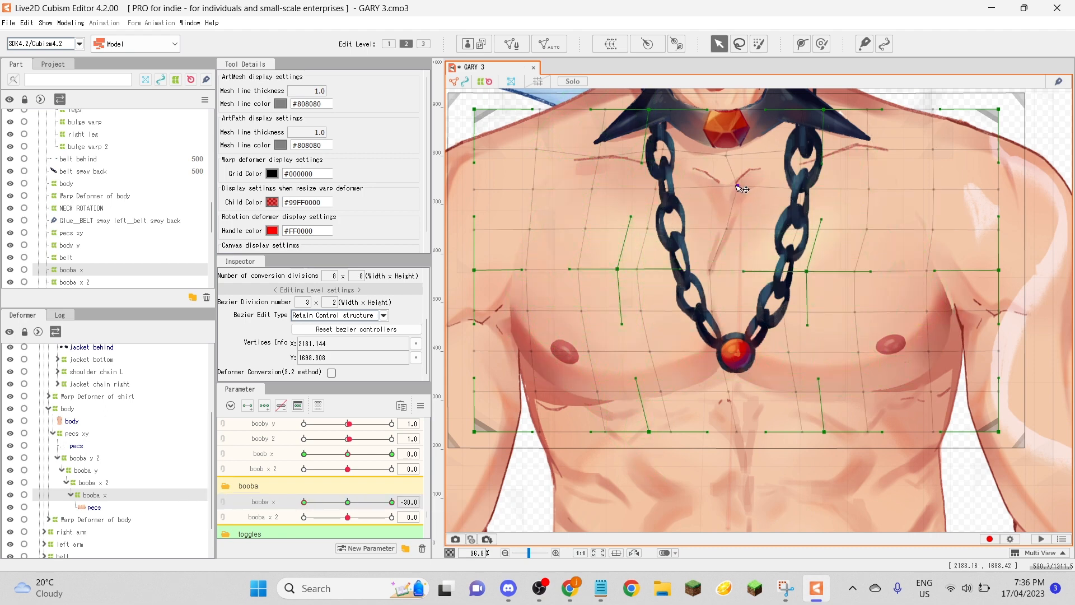
left_click_drag(1008, 274, 1015, 274)
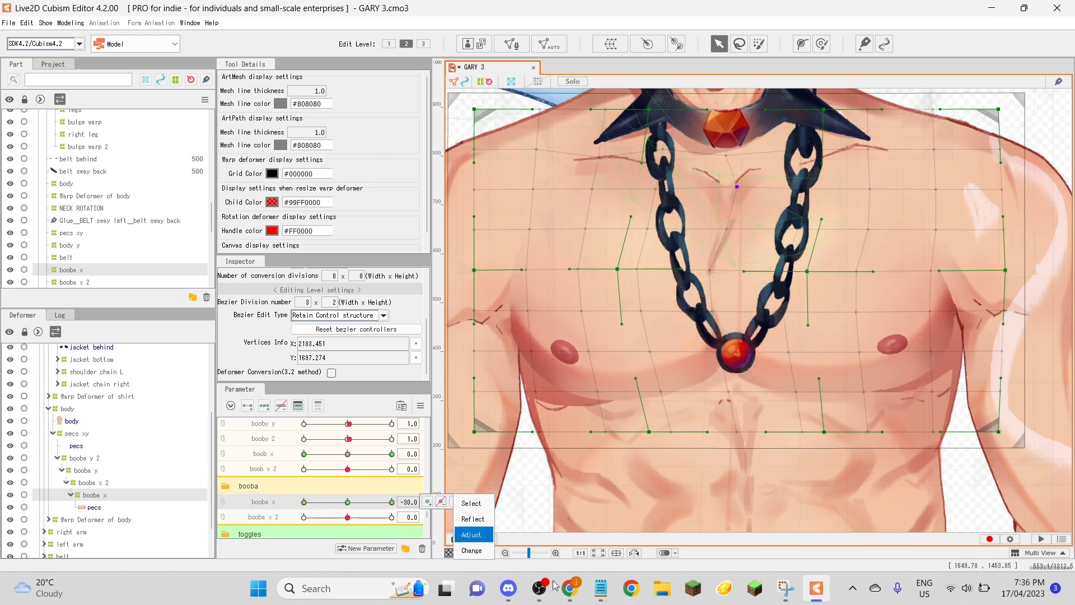
Select the booba y deformer and create two new parameters named booba y and booba y 2.
left_click(83, 470)
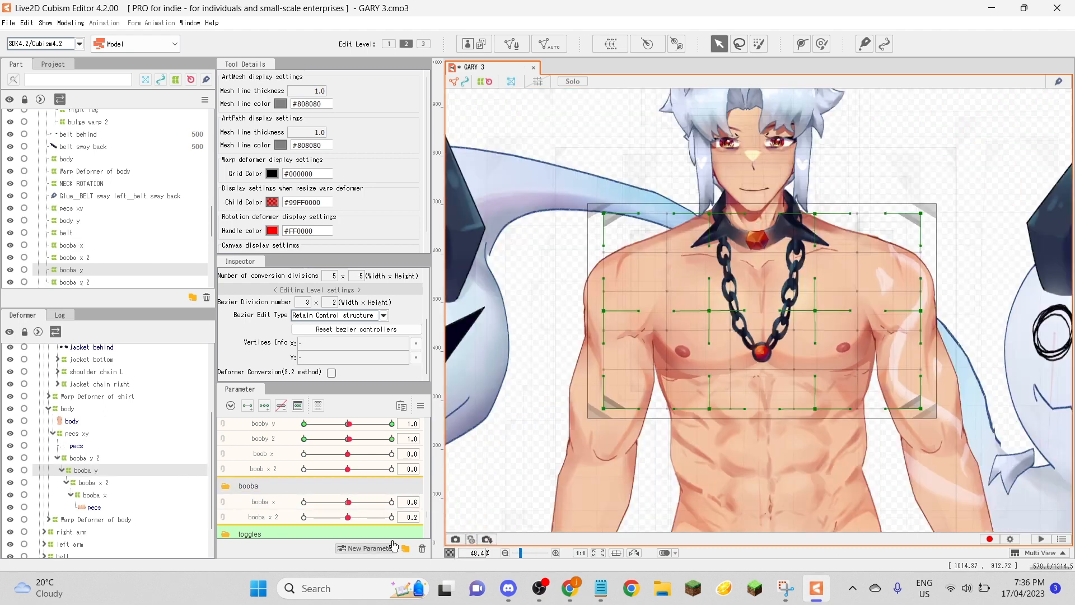
left_click(391, 548)
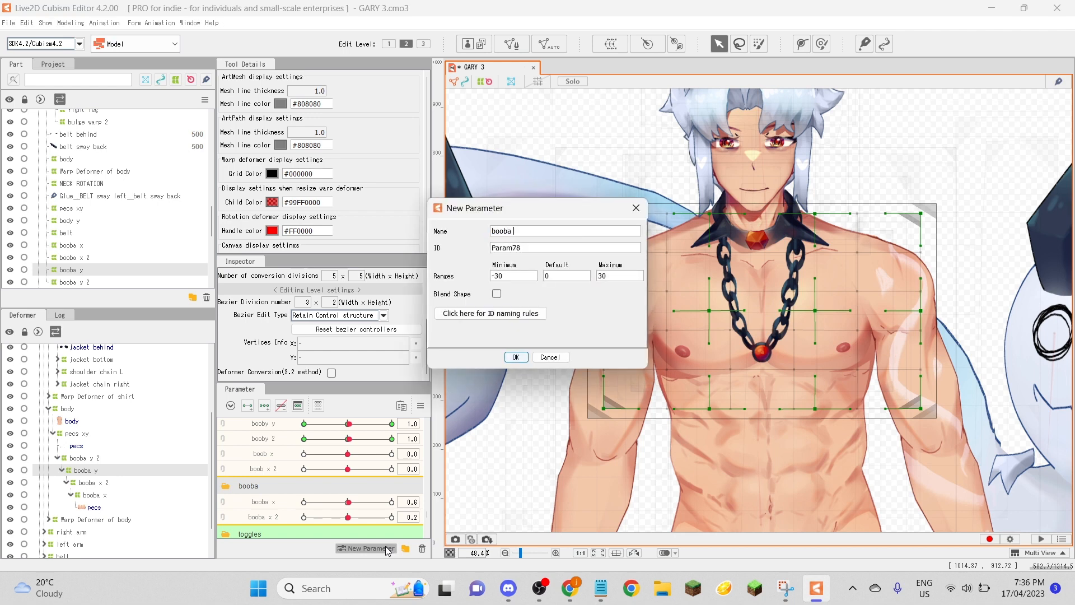
type("booba y")
key("Return")
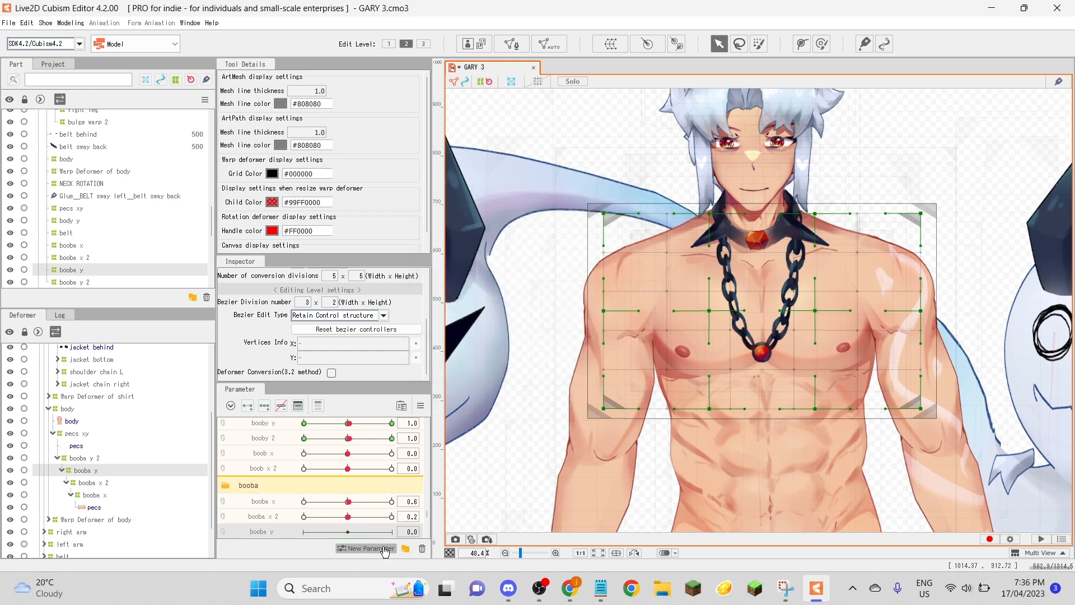
left_click(359, 546)
type("bo")
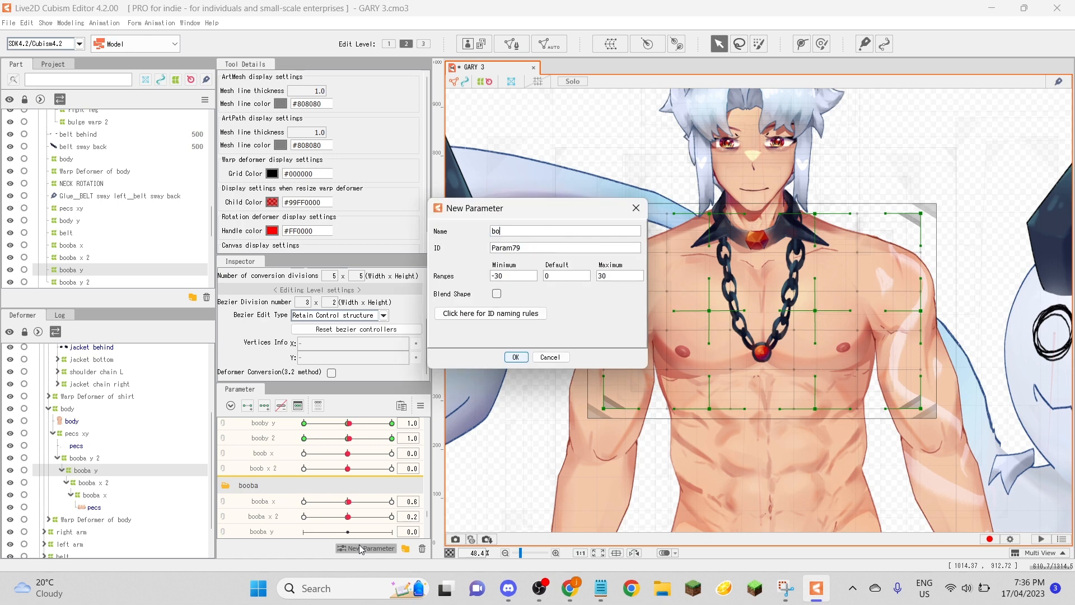
type("oba y 2")
key("Return")
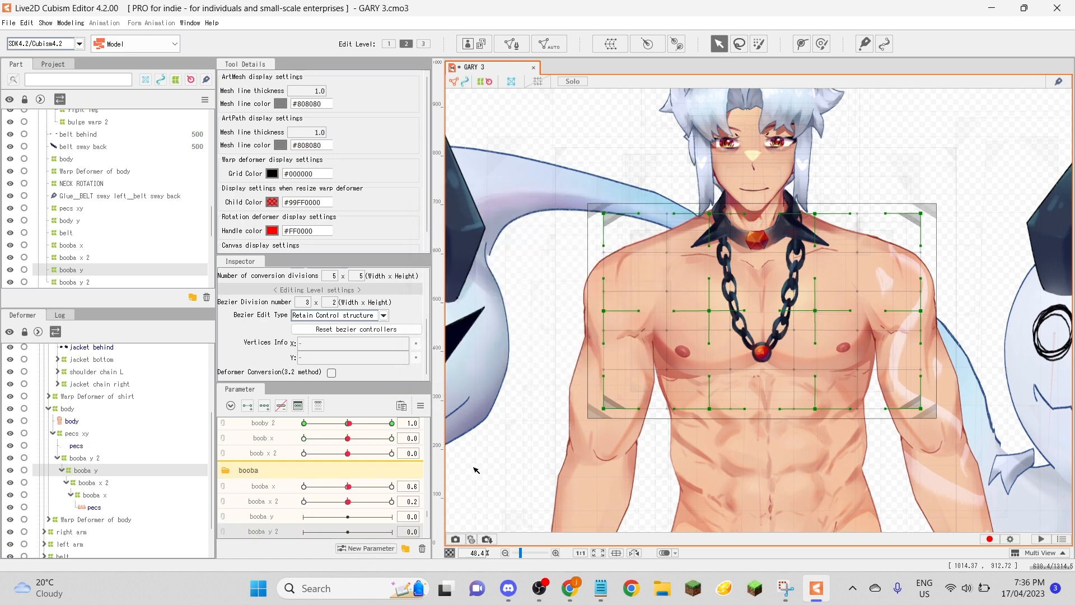
Preview the existing booby y and booby 2 parameters in the breasts folder to examine their chest deformation.
scroll(808, 352, "up", 2)
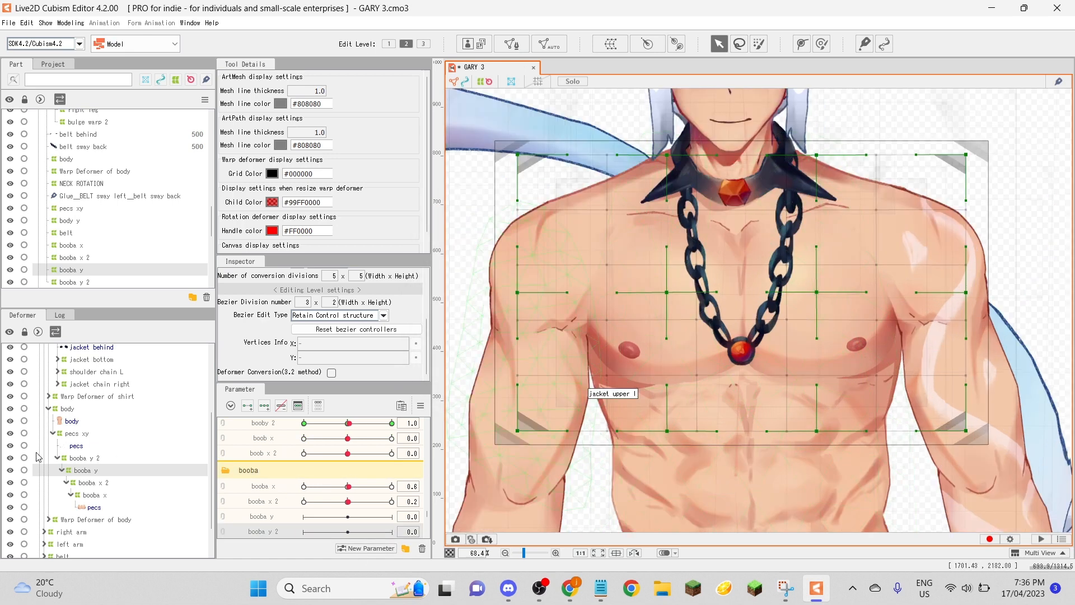
scroll(290, 485, "up", 2)
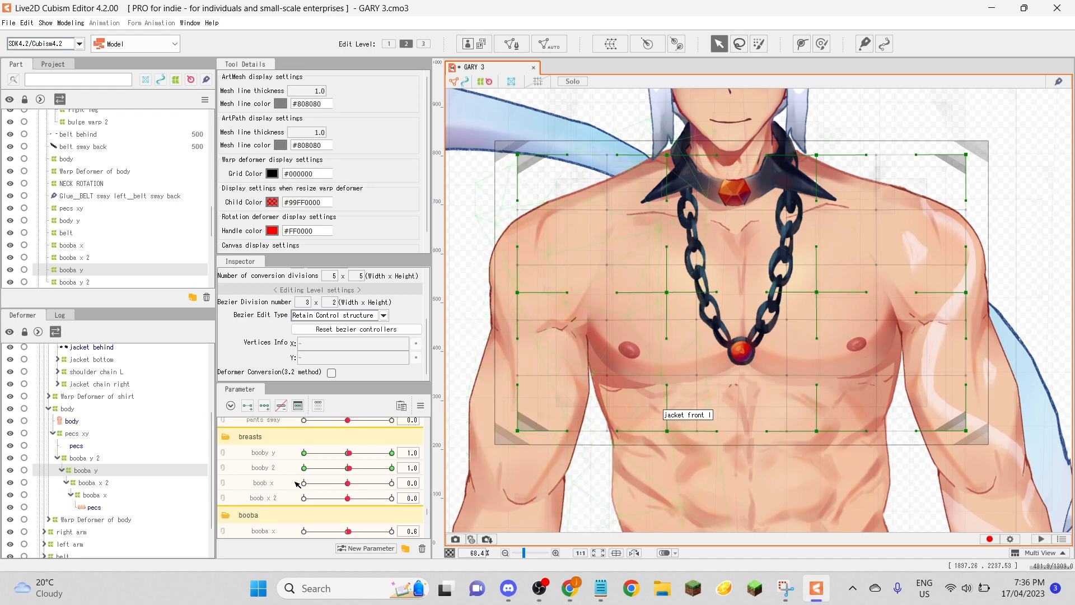
left_click_drag(348, 455, 392, 454)
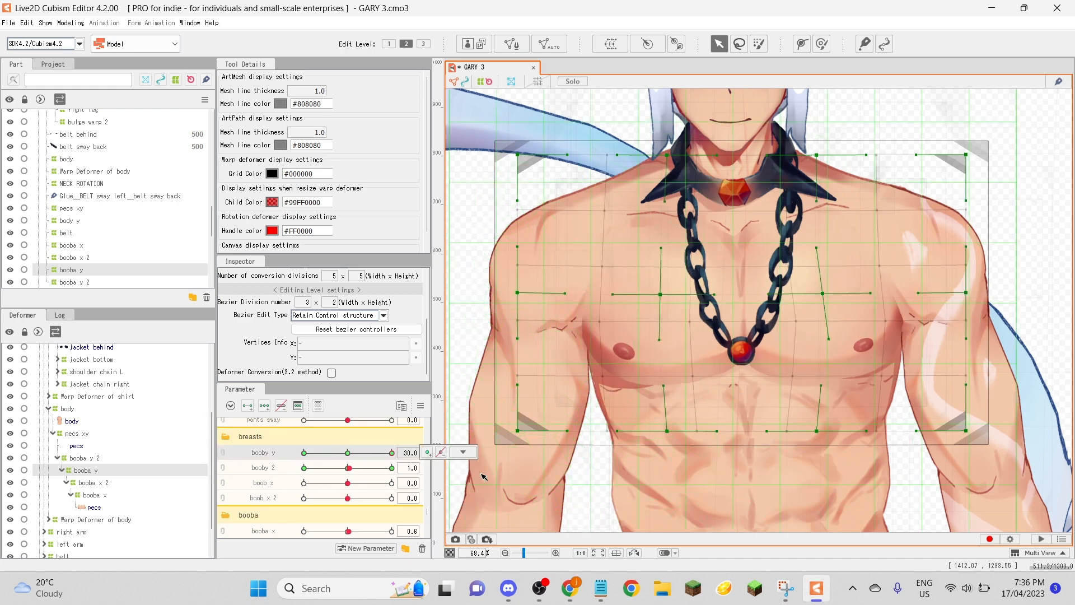
left_click(460, 452)
left_click(351, 458)
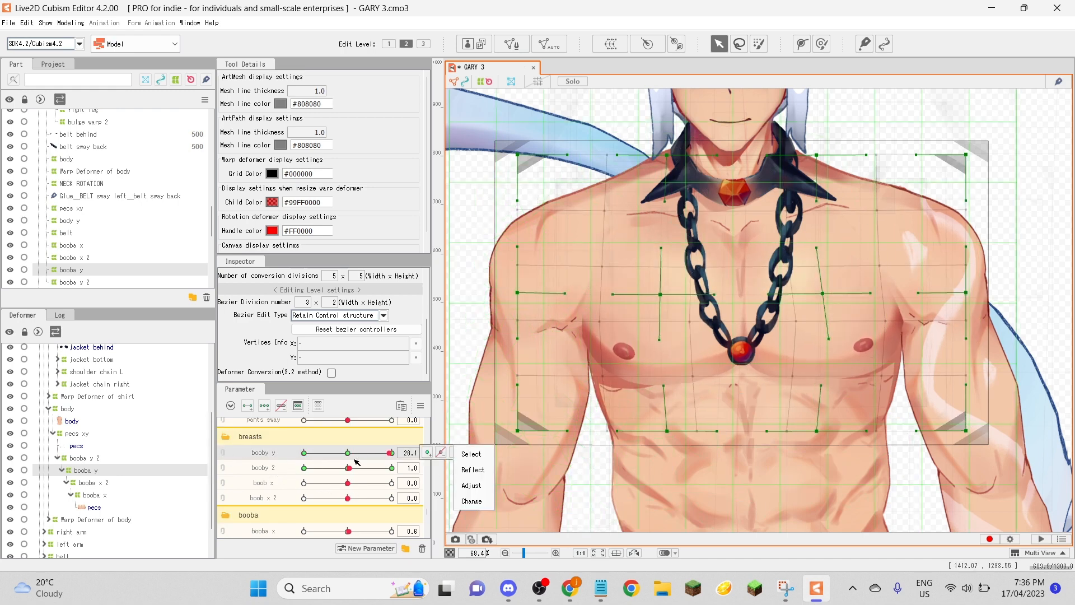
left_click_drag(347, 467, 351, 470)
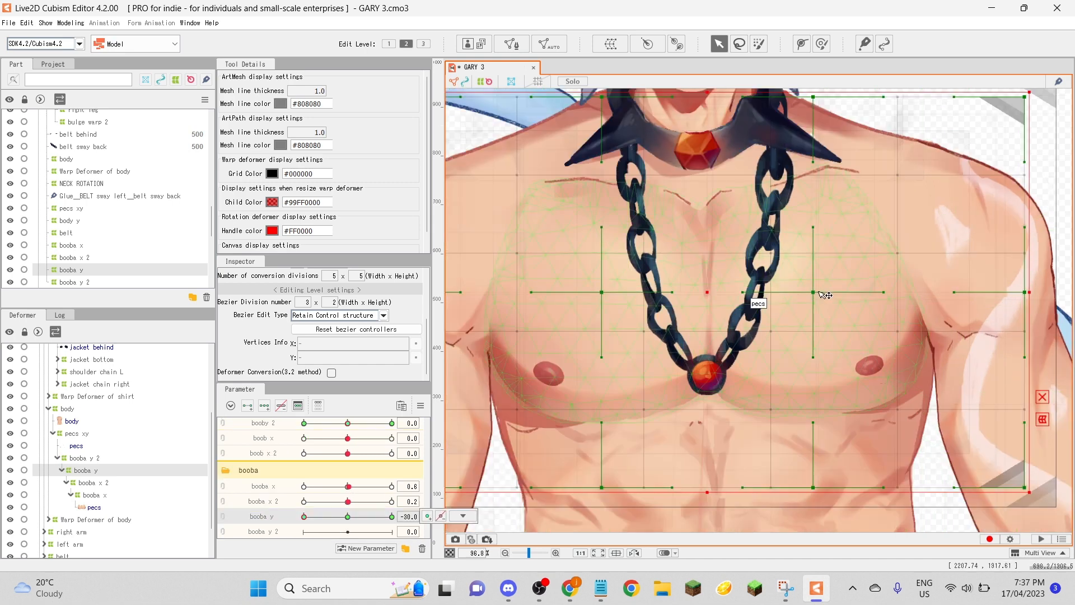
At booba y -30, pull the deformer's two middle Bezier controls toward the sternum and move the outer grid points outward.
left_click_drag(813, 293, 797, 293)
left_click_drag(602, 293, 628, 294)
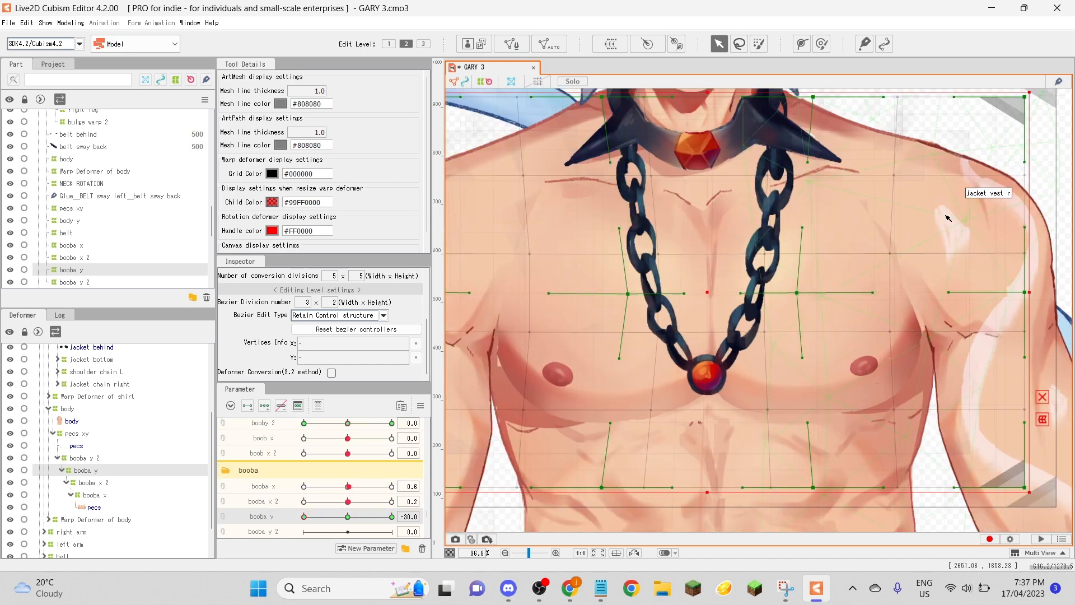
left_click_drag(892, 254, 916, 247)
left_click_drag(890, 332, 904, 334)
left_click_drag(526, 331, 520, 339)
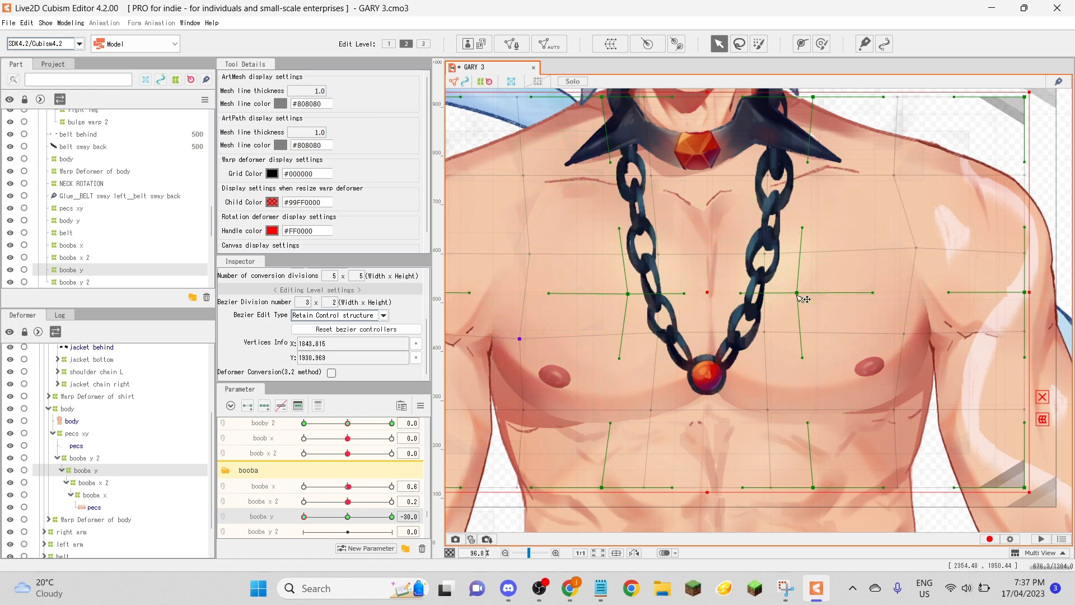
Refine the booba y -30 keyform by moving its middle controls further inward and adjusting the shoulder and outer pec grid points.
left_click_drag(797, 292, 789, 293)
left_click_drag(524, 175, 486, 168)
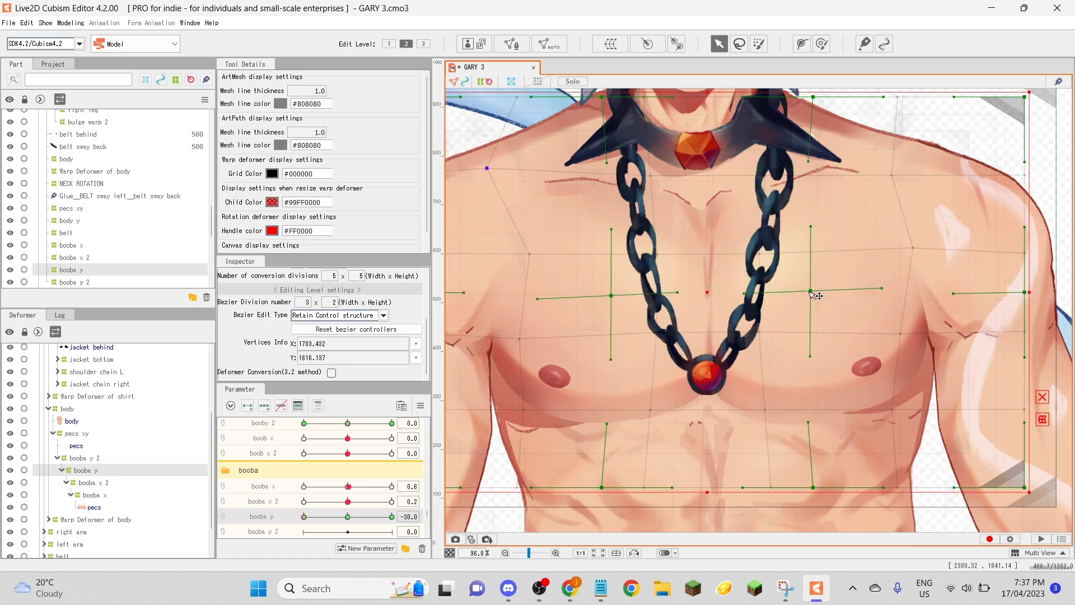
left_click_drag(789, 293, 796, 296)
left_click_drag(611, 296, 630, 296)
left_click_drag(795, 297, 777, 299)
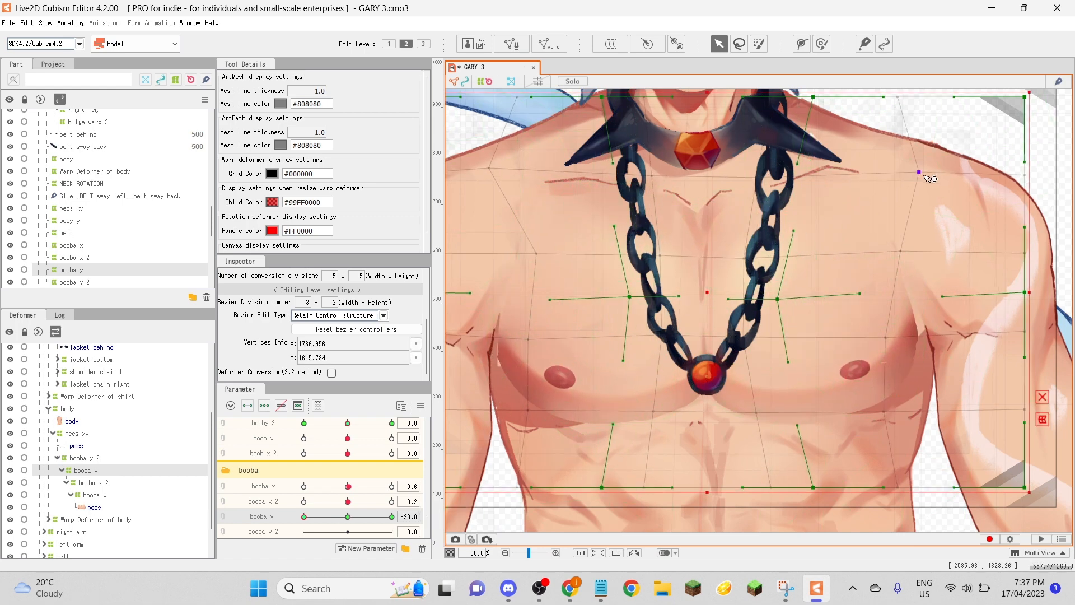
left_click(905, 340)
left_click(526, 338)
At booba y 30, spread the deformer's two middle Bezier controls outward, angle their handles, and adjust the outer grid point beside the pec.
left_click(392, 516)
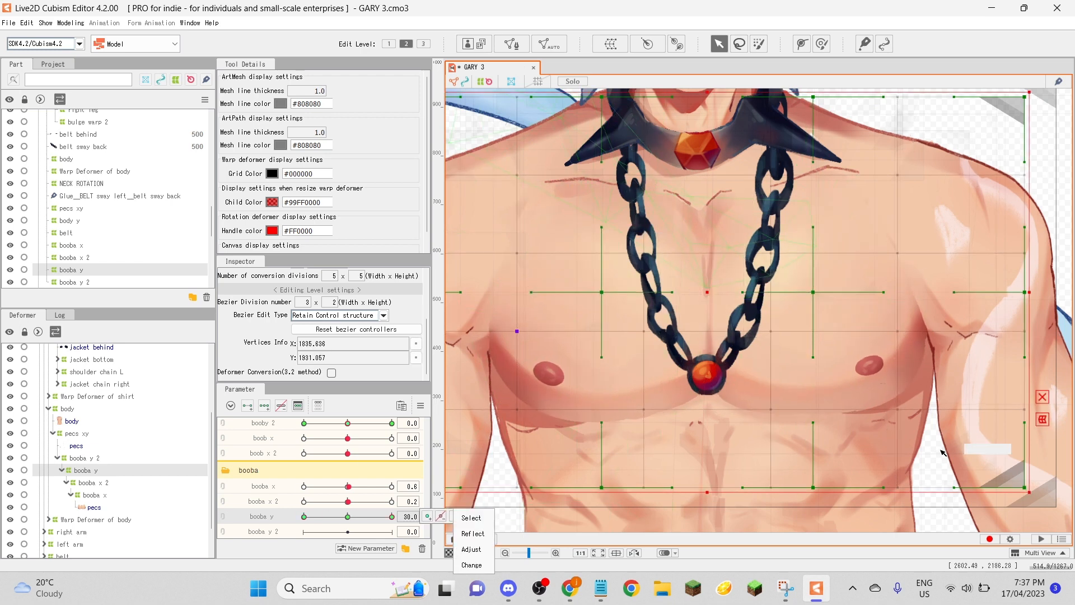
left_click_drag(833, 226, 784, 223)
left_click_drag(621, 227, 619, 222)
left_click_drag(580, 357, 592, 354)
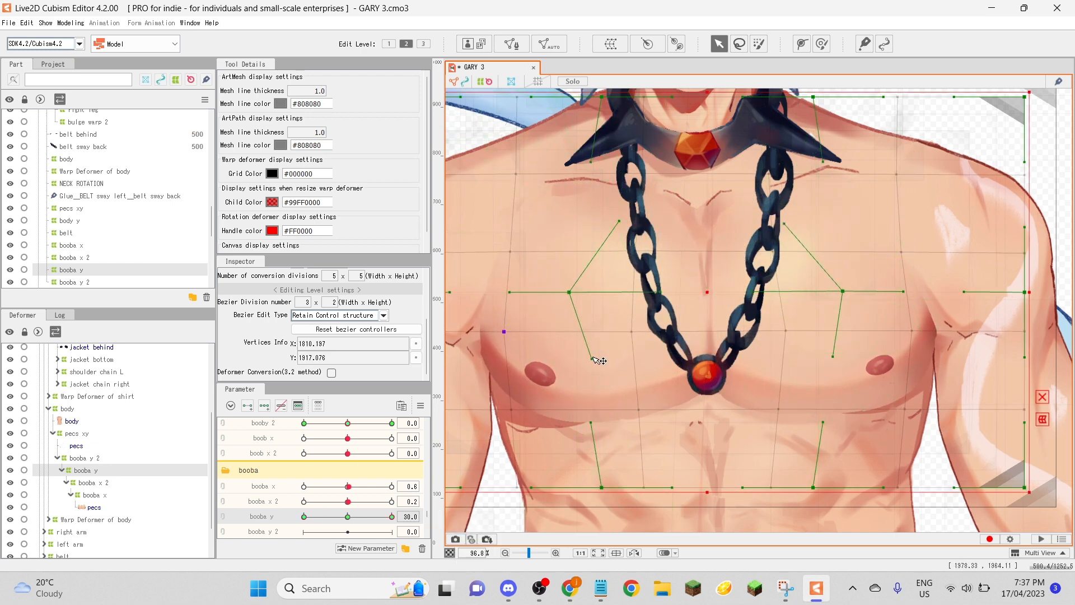
left_click_drag(502, 331, 517, 332)
left_click_drag(833, 357, 826, 359)
left_click_drag(786, 224, 795, 223)
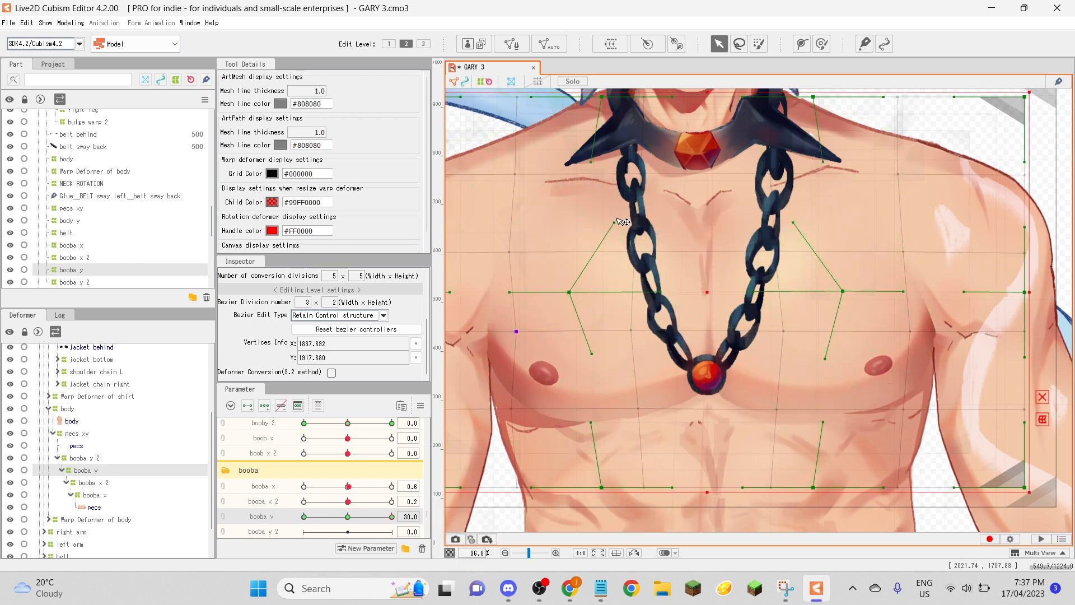
Refine the booba y 30 keyform by easing the middle controls back inward, flaring their lower handles and adjusting outer grid points, checking the motion.
left_click_drag(391, 517, 425, 517)
left_click_drag(837, 358, 854, 347)
left_click_drag(903, 408, 903, 412)
left_click_drag(585, 358, 577, 350)
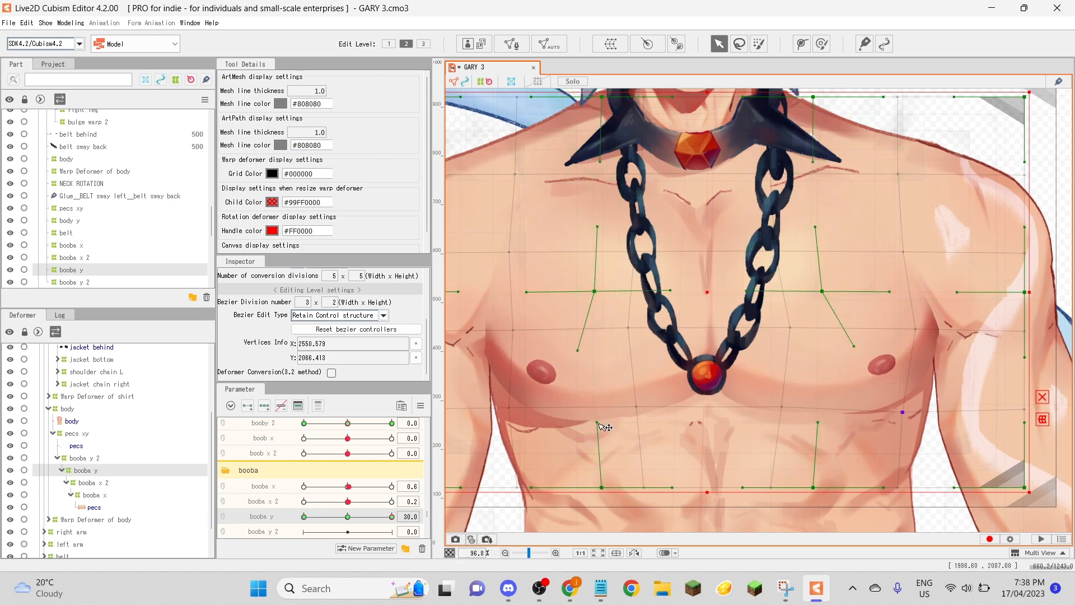
left_click_drag(598, 424, 600, 422)
left_click_drag(392, 516, 451, 514)
left_click_drag(1023, 333, 1013, 338)
scroll(748, 293, "down", 5)
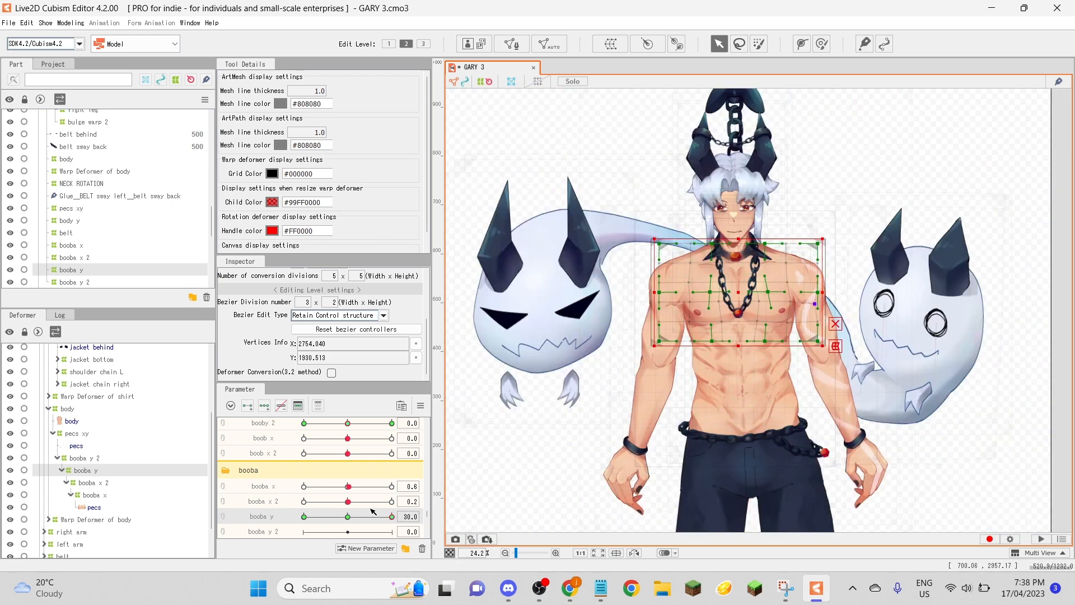
left_click_drag(373, 512, 348, 519)
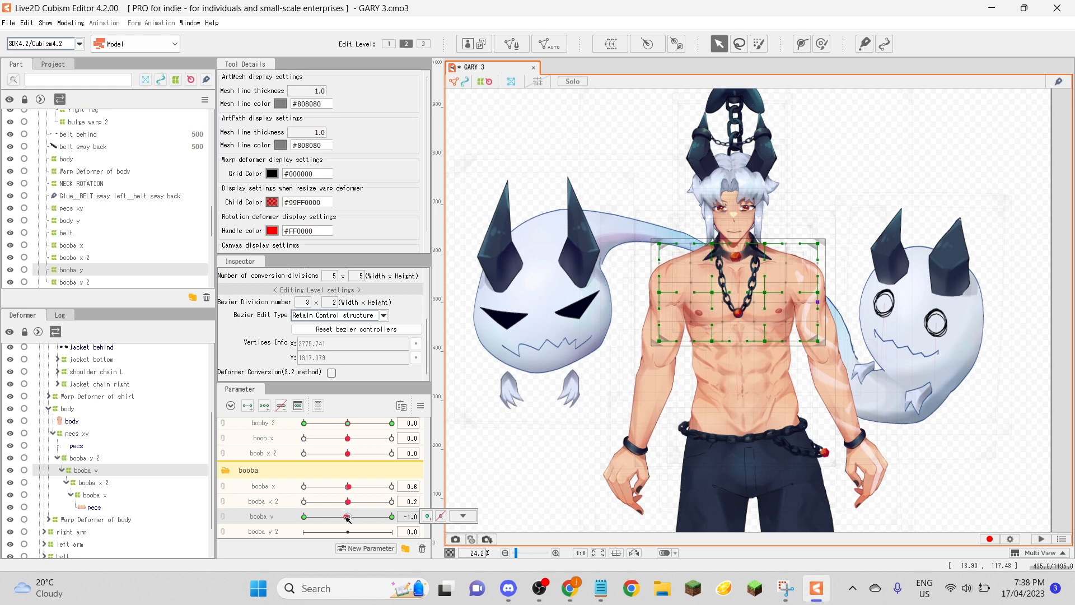
Add three keys on booba y 2 to the booba y 2 deformer and preview the existing booby 2 deformation for reference.
left_click(81, 457)
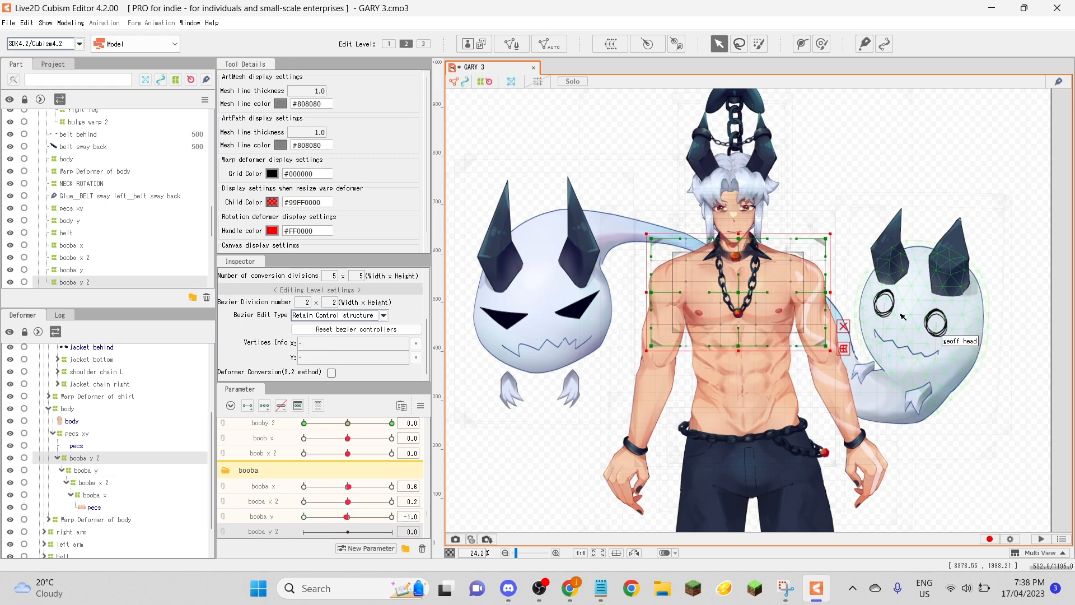
scroll(748, 271, "up", 3)
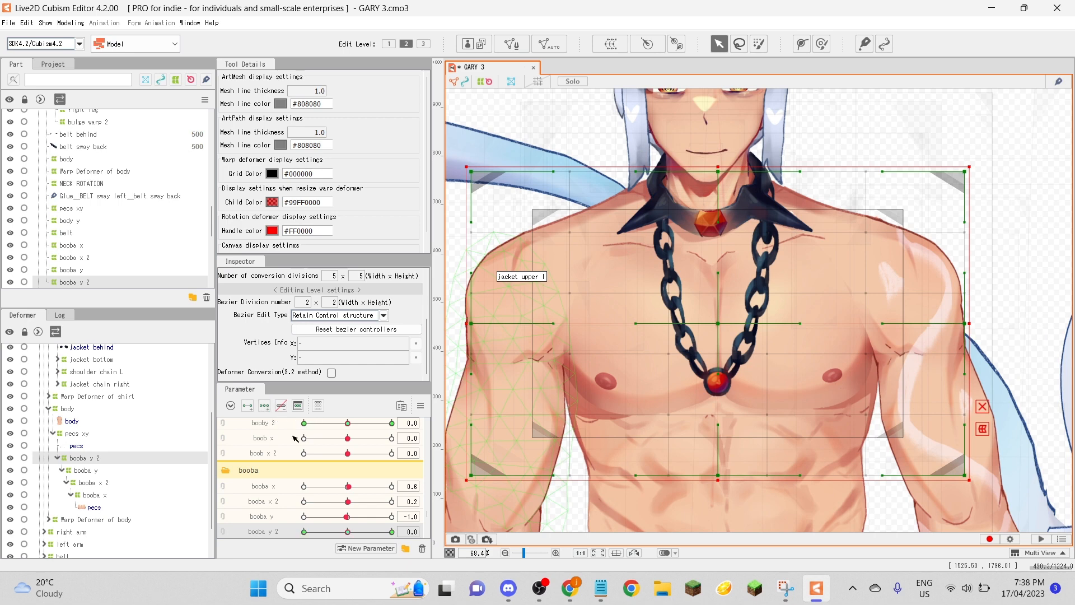
scroll(314, 451, "up", 2)
left_click_drag(346, 468, 391, 468)
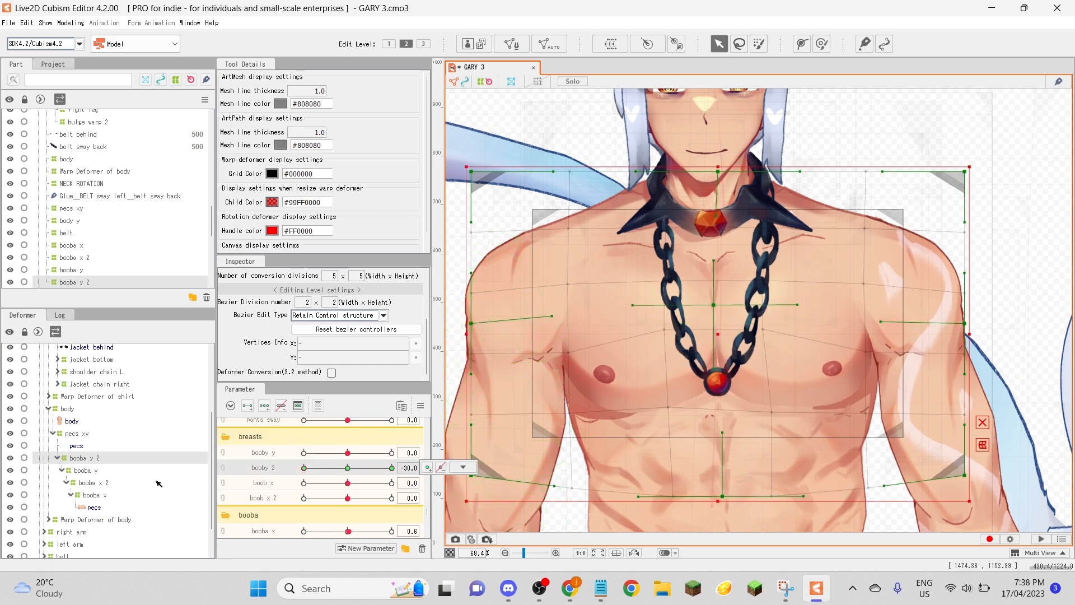
left_click_drag(136, 532, 584, 528)
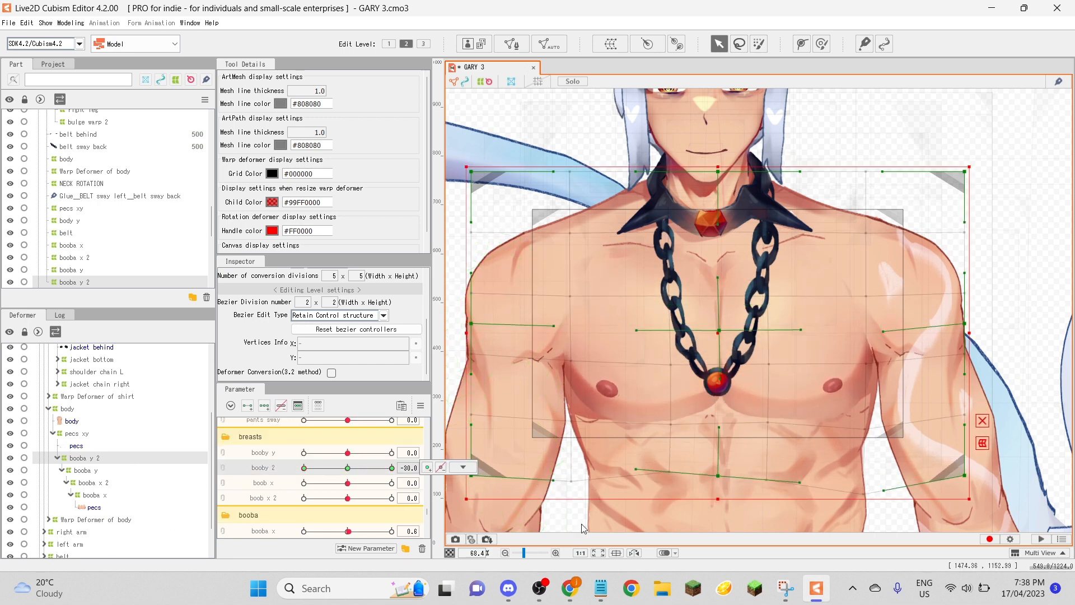
left_click_drag(304, 467, 353, 468)
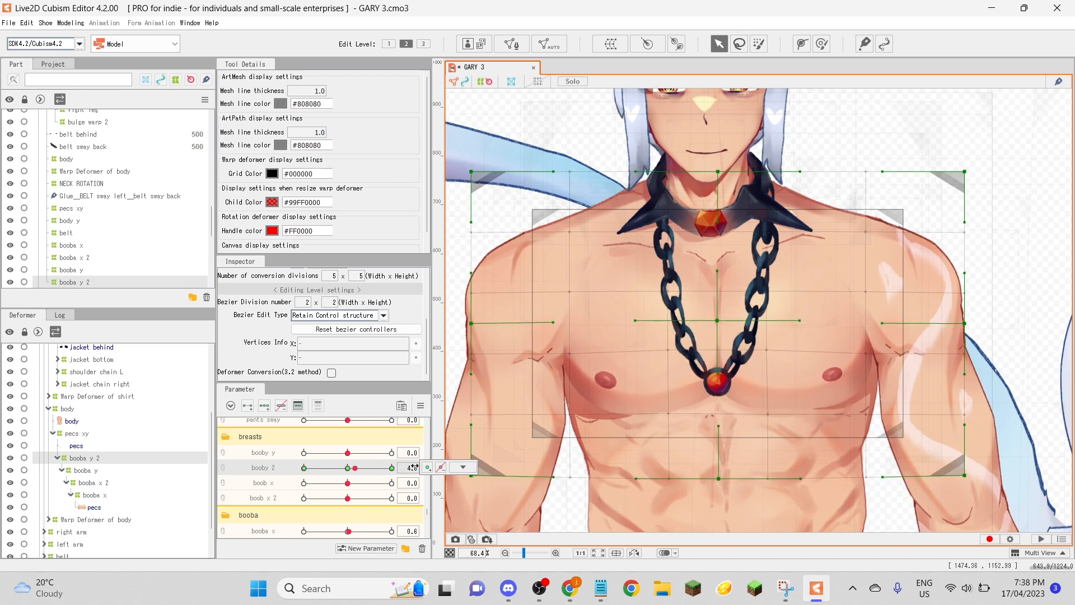
key("Return")
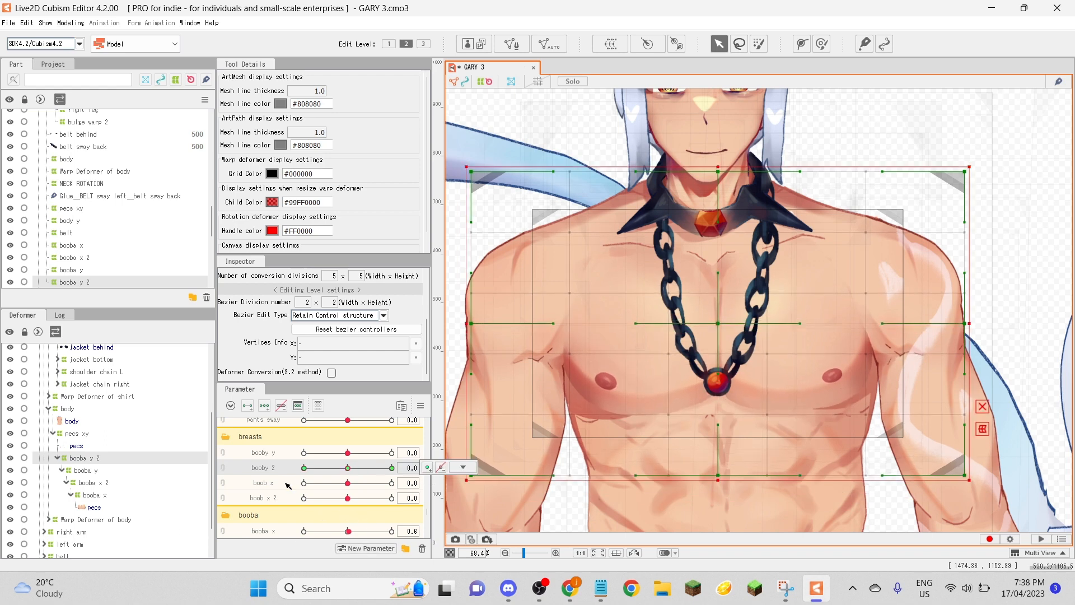
scroll(287, 482, "down", 2)
At booba y 2 30, raise the deformer's center Bezier control and pull the top and bottom center controls downward.
left_click(274, 534)
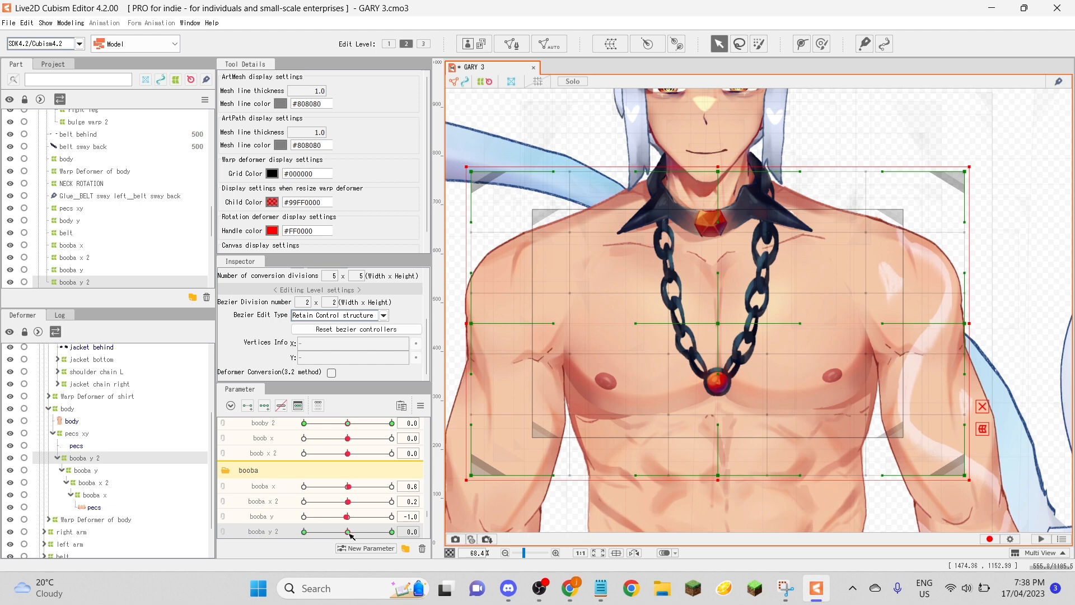
left_click_drag(351, 536, 550, 465)
left_click(983, 407)
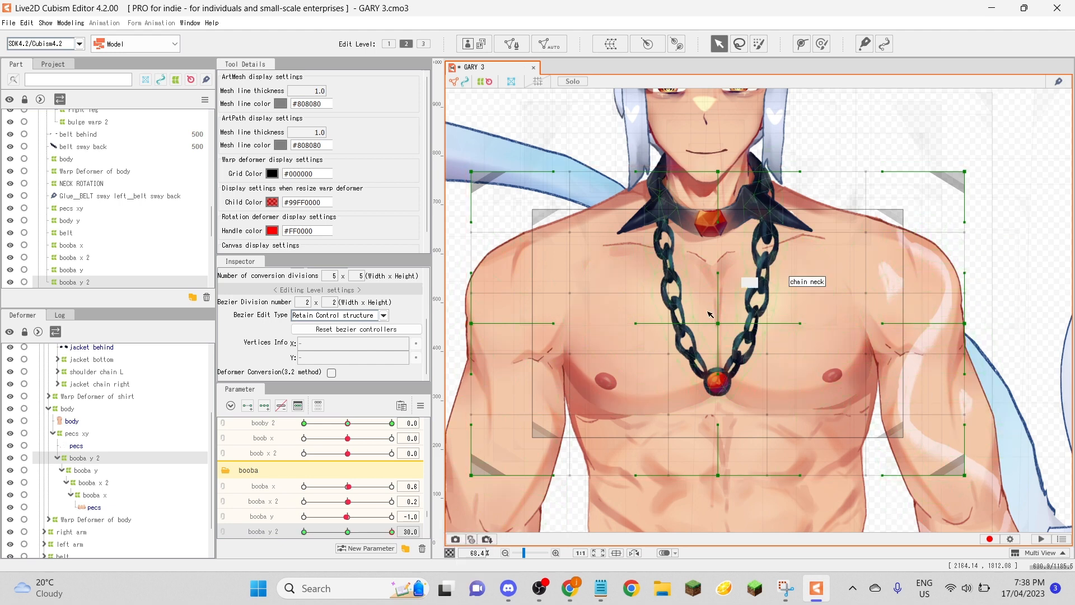
left_click_drag(720, 323, 718, 308)
left_click_drag(718, 171, 718, 196)
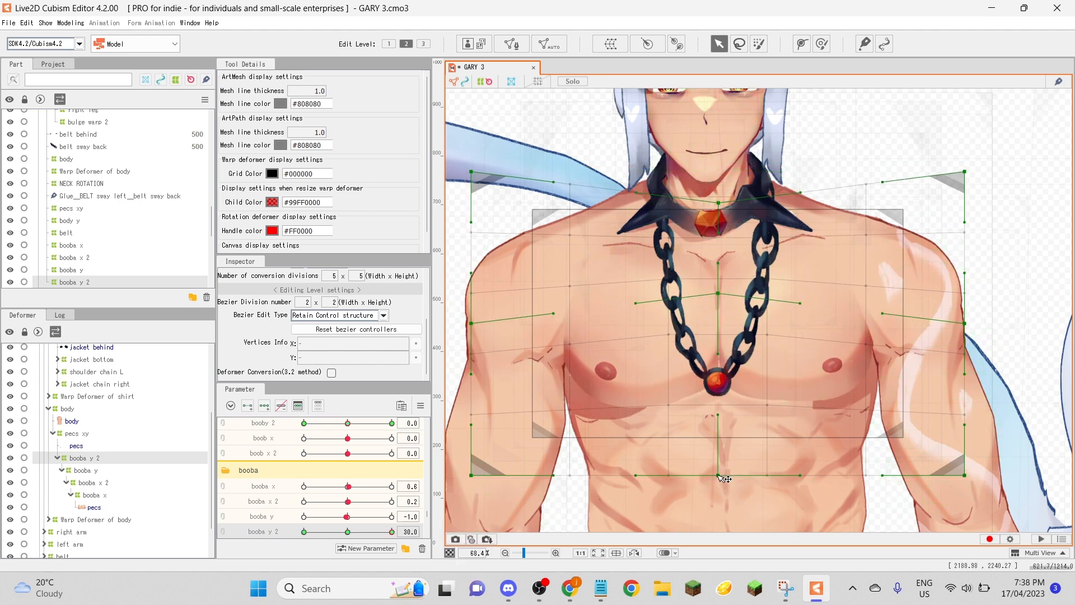
left_click_drag(718, 475, 726, 502)
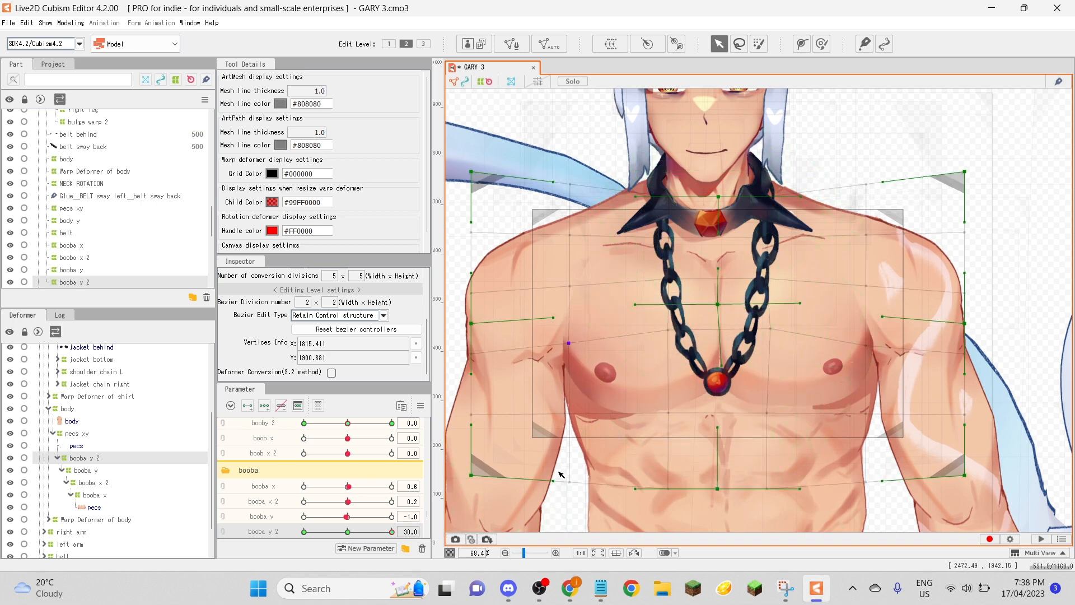
mouse_move(348, 532)
left_mouse_down()
mouse_move(324, 532)
mouse_move(460, 531)
mouse_move(348, 532)
left_mouse_up()
mouse_move(347, 424)
left_mouse_down()
mouse_move(299, 434)
mouse_move(348, 429)
left_mouse_up()
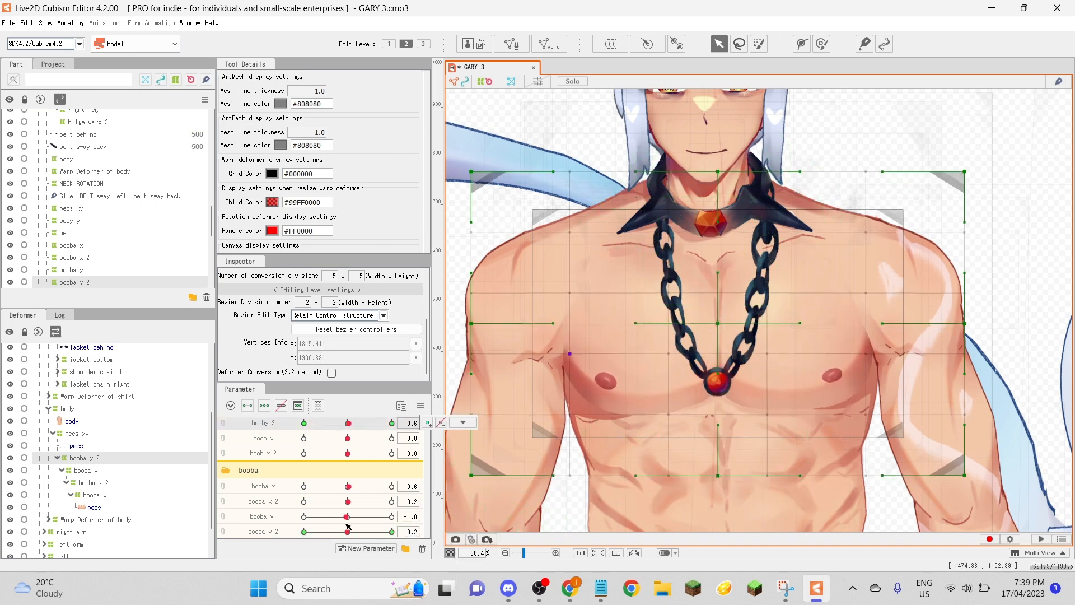
At booba y 2 -30, lower the center Bezier control over the sternum and adjust its side and upper handles.
left_click_drag(348, 532, 303, 532)
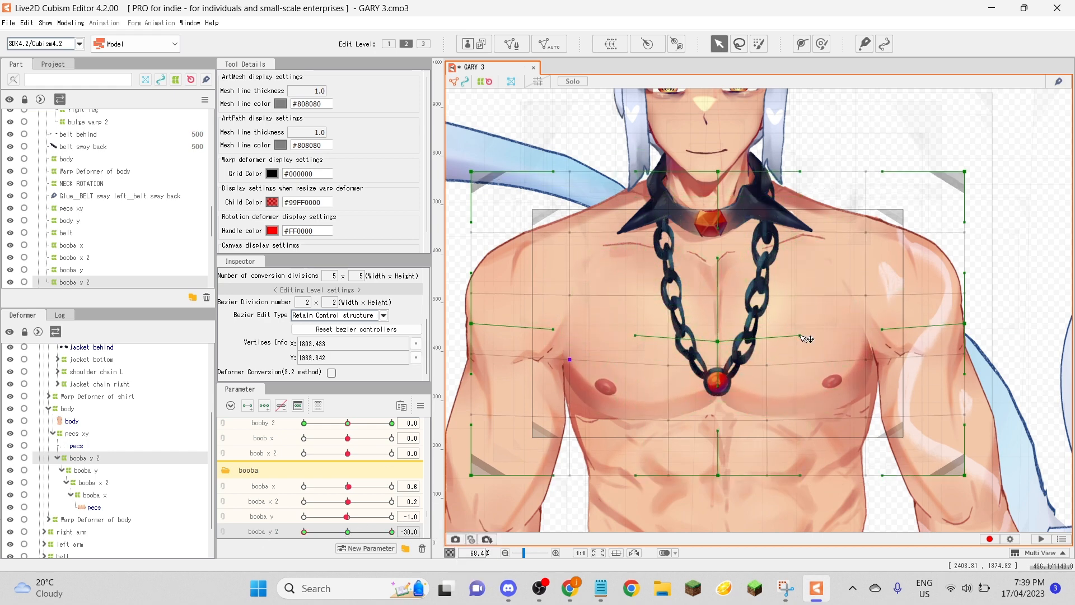
left_click_drag(801, 335, 798, 327)
left_click_drag(635, 335, 638, 328)
left_click_drag(717, 341, 716, 350)
left_click_drag(717, 264, 720, 250)
left_click_drag(346, 533, 242, 537)
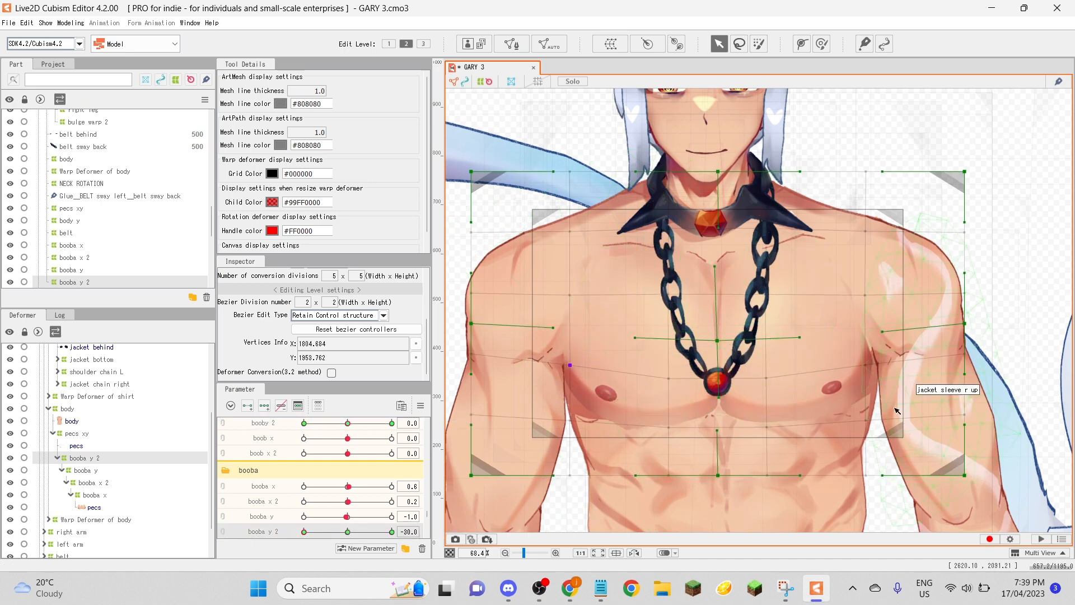
Refine the booba y 2 -30 keyform at the outer pec grid points, preview the parameter's full range, and deselect the deformer.
left_click_drag(346, 532, 302, 534)
left_click_drag(866, 365, 872, 364)
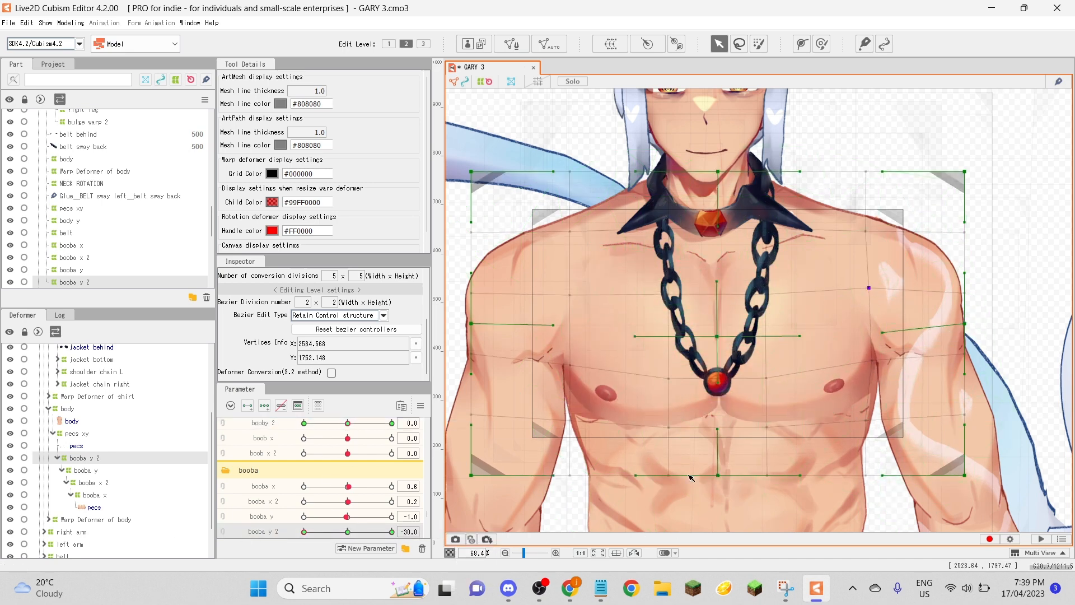
left_click_drag(347, 532, 448, 535)
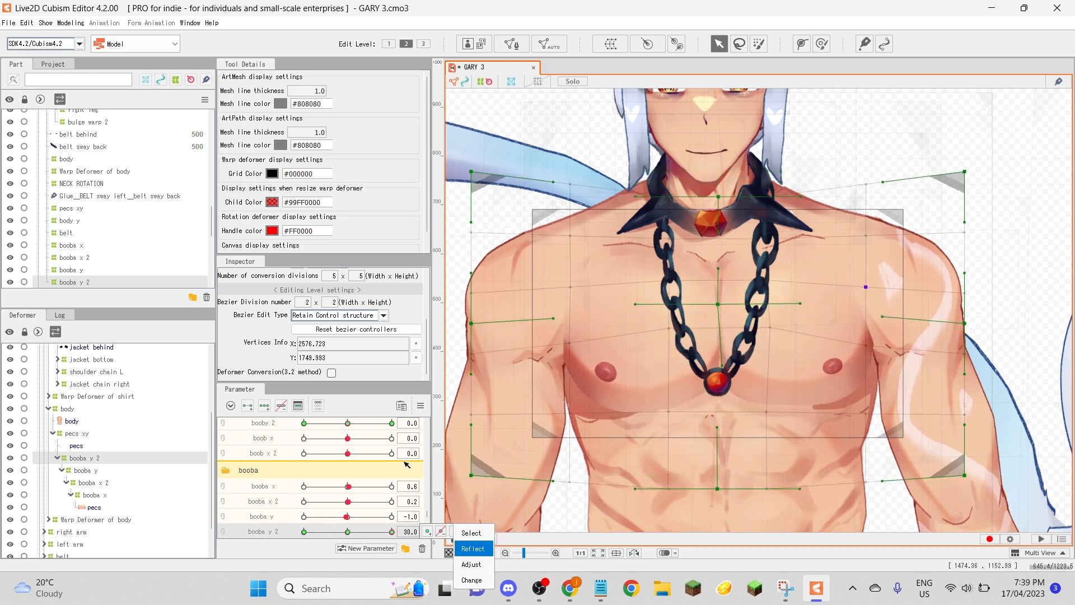
left_click_drag(407, 464, 349, 488)
scroll(776, 377, "down", 8)
scroll(793, 367, "up", 5)
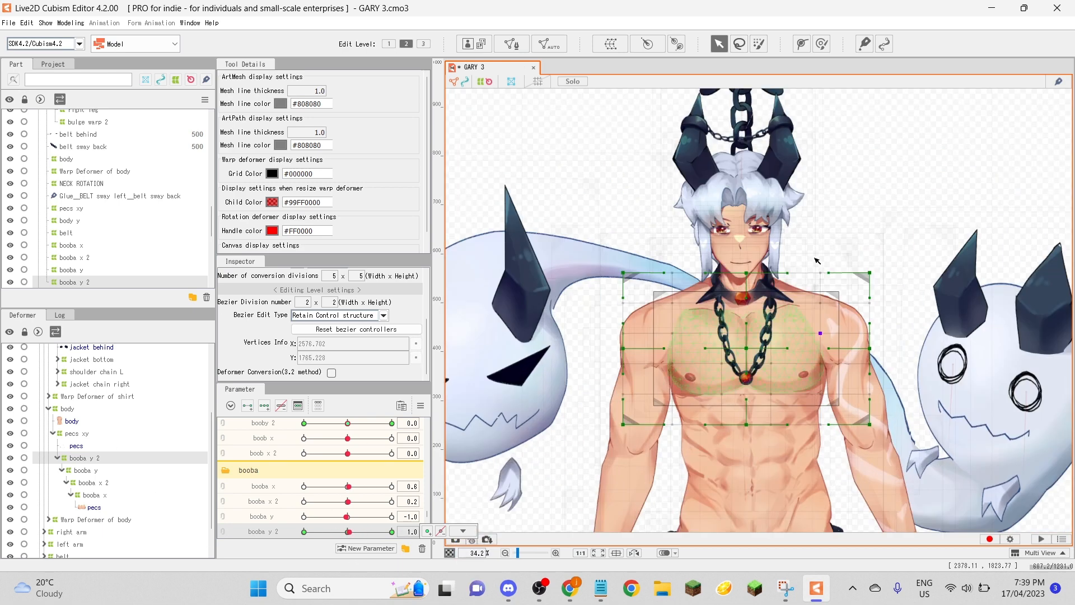
left_click(817, 259)
left_click(899, 195)
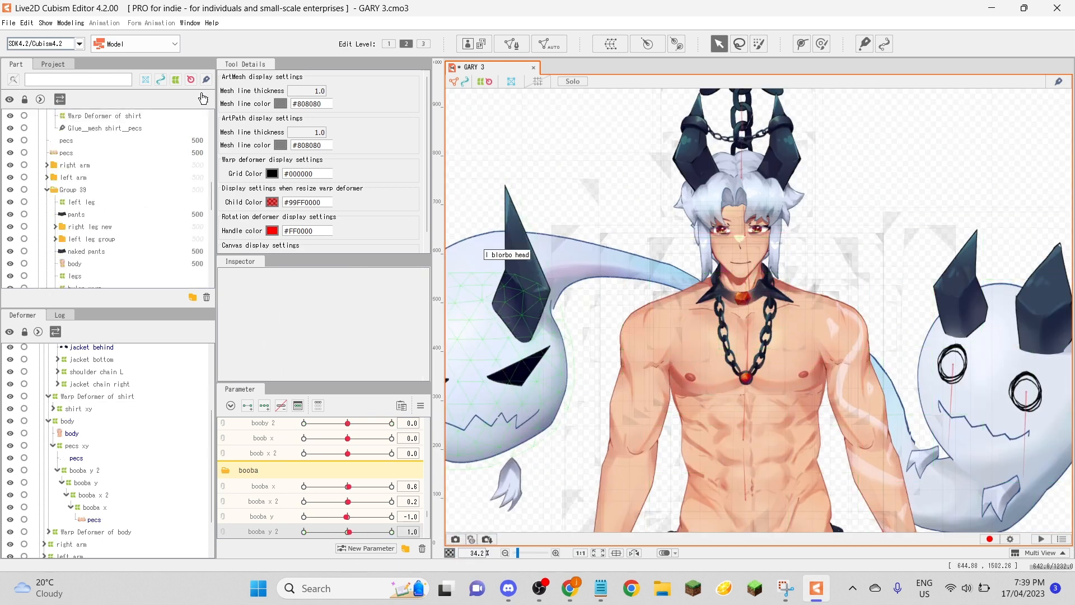
Open the Physics/Scene Blending settings and examine the chest movement in the model preview.
left_click(70, 23)
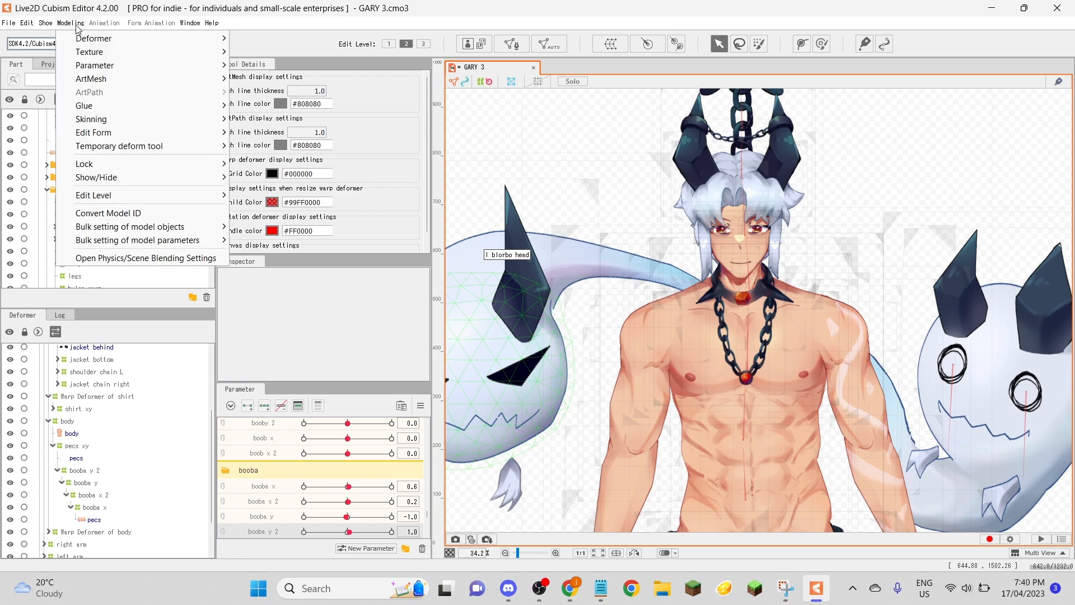
left_click(137, 259)
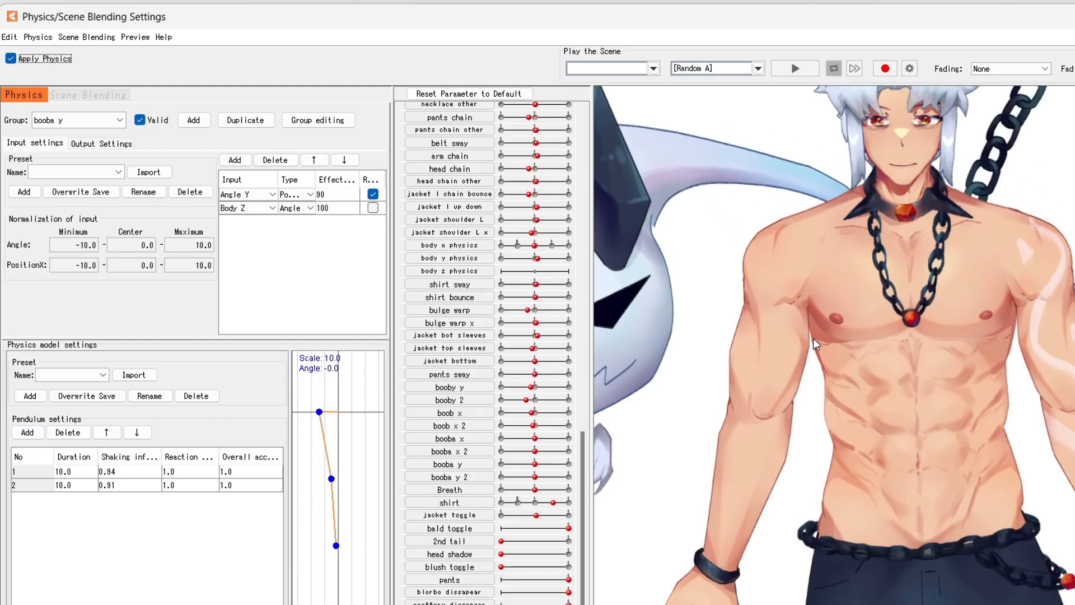
scroll(941, 273, "down", 5)
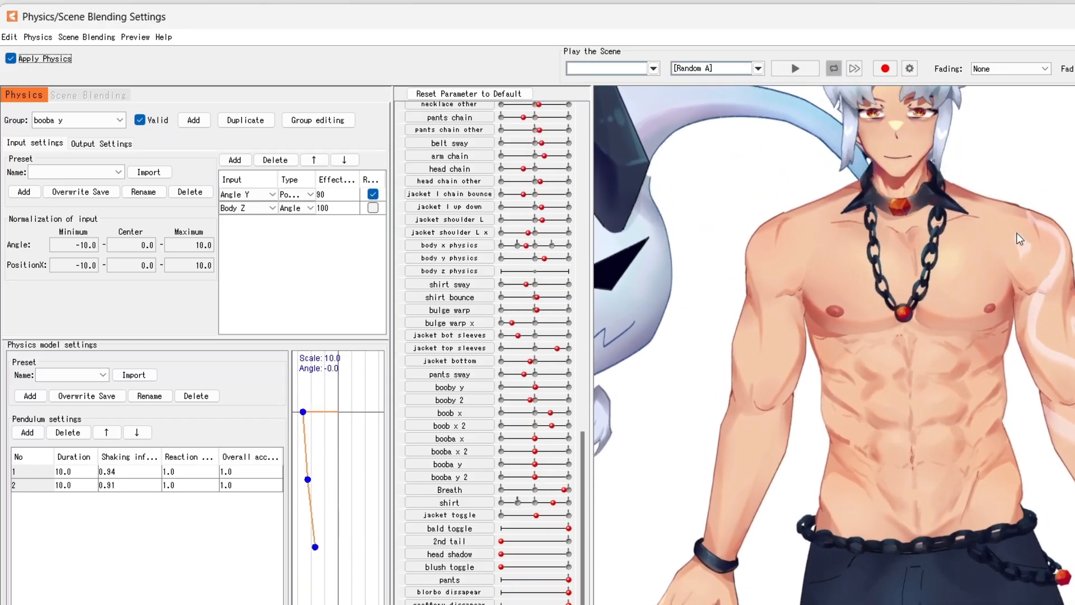
scroll(940, 272, "up", 5)
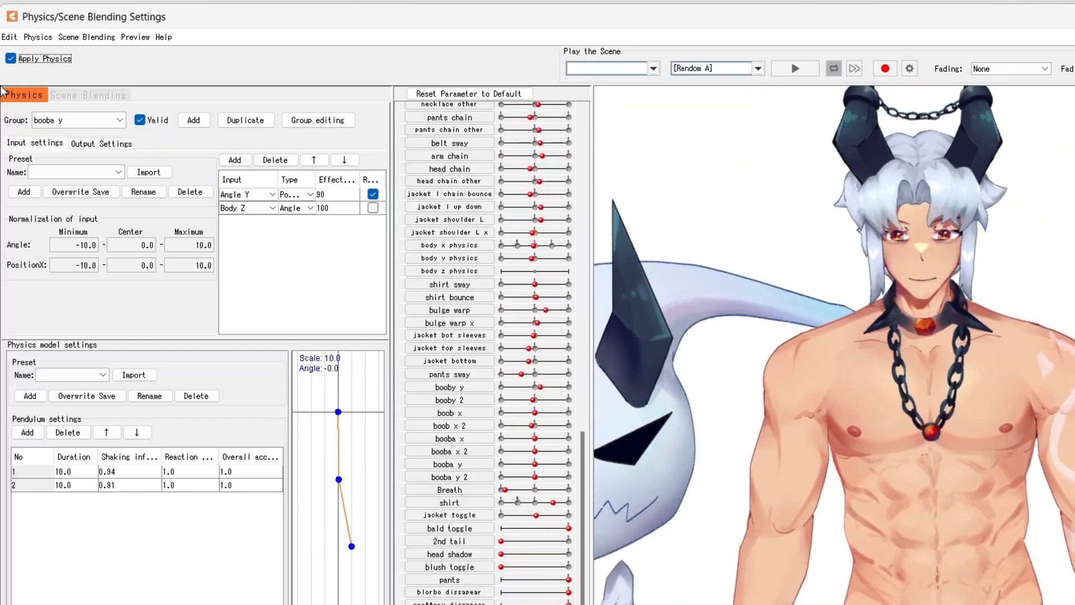
Remove the booby 2 and booby y outputs from the booba y physics group.
left_click(108, 124)
left_click(214, 158)
left_click(99, 144)
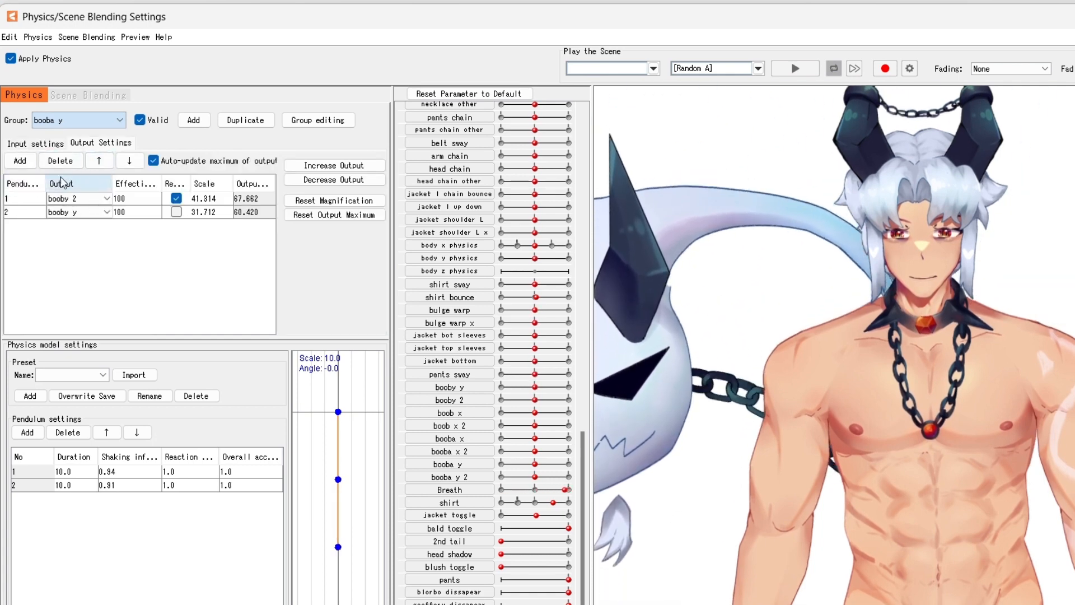
left_click(26, 200)
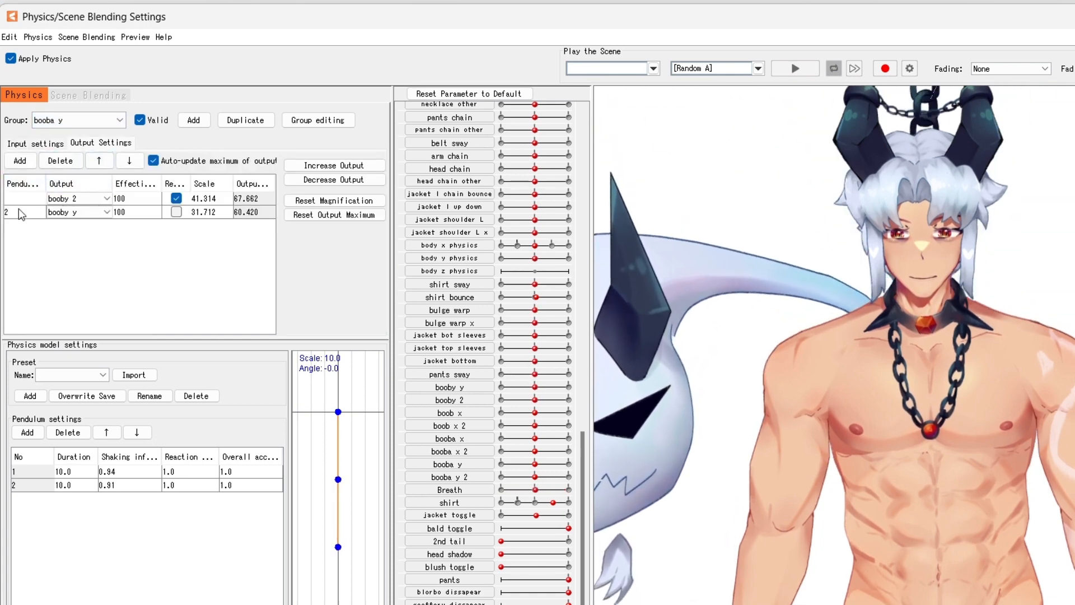
left_click(21, 211)
left_click(59, 160)
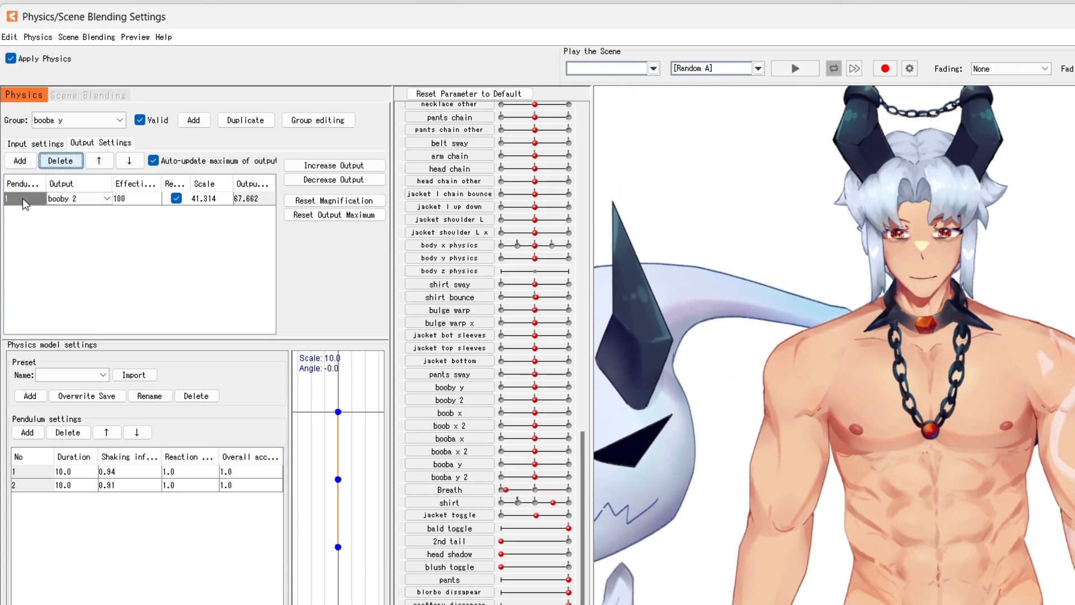
left_click(60, 161)
Review the booba y group's Angle Y and Body Z inputs and test the movement on the model preview.
left_click(35, 144)
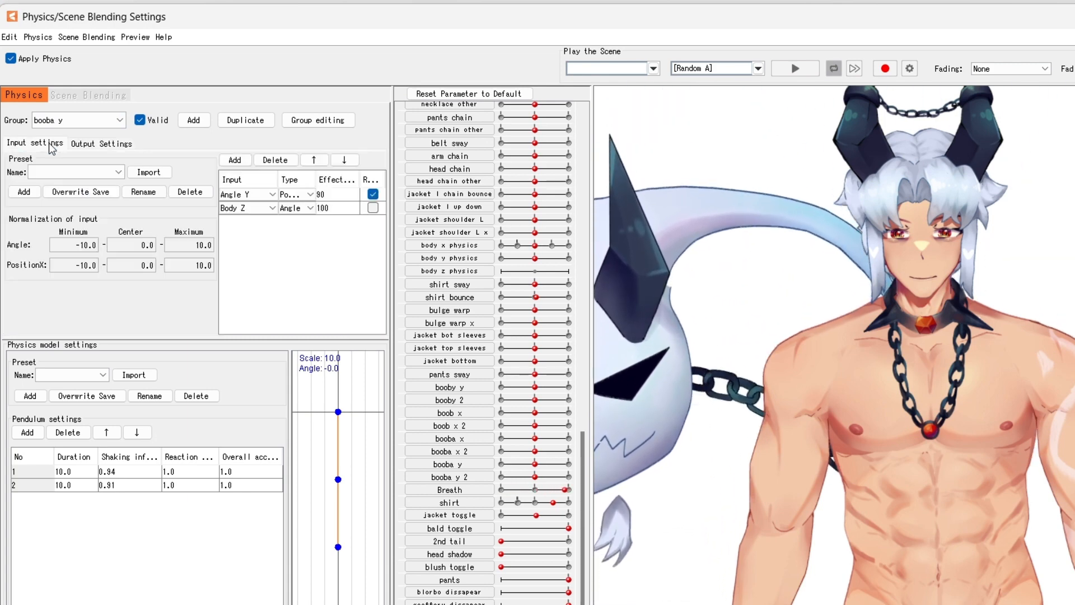
left_click(66, 121)
left_click(66, 121)
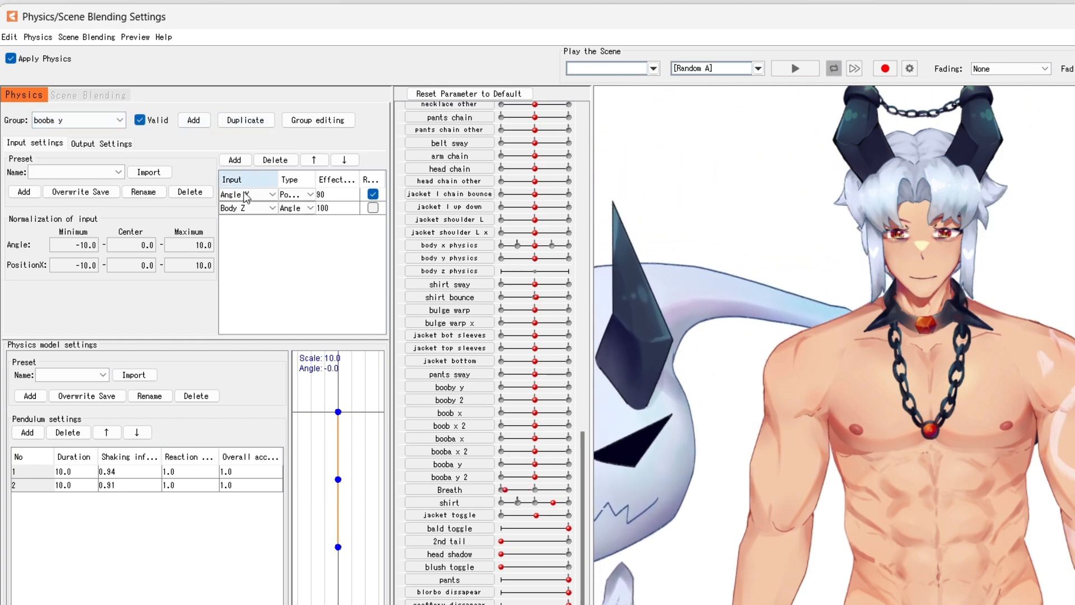
left_click_drag(797, 352, 977, 394)
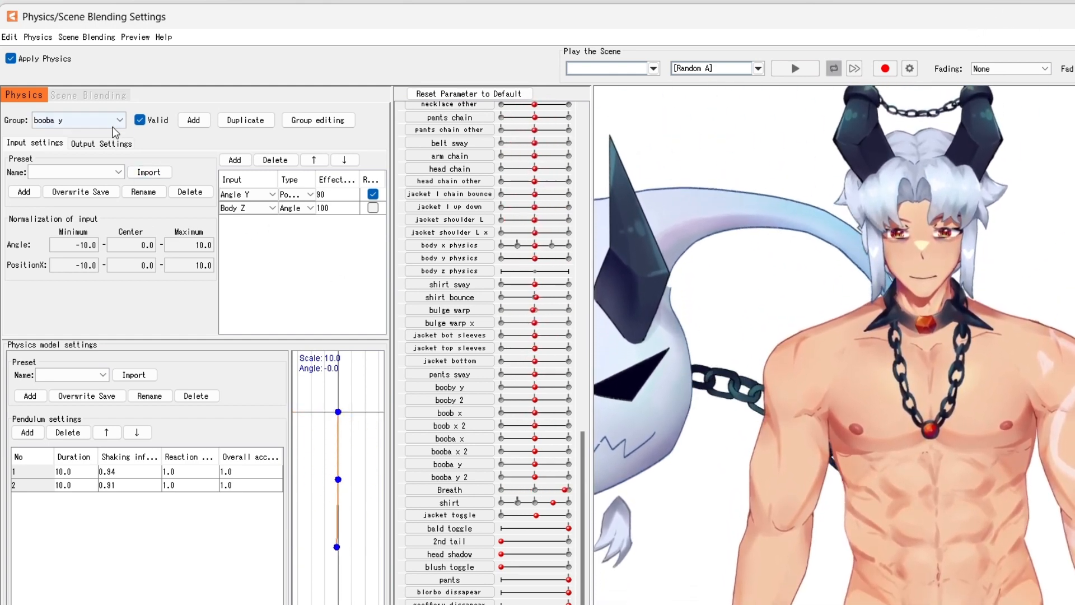
Add booba y and booba y 2 as outputs of the booba y physics group.
left_click(91, 143)
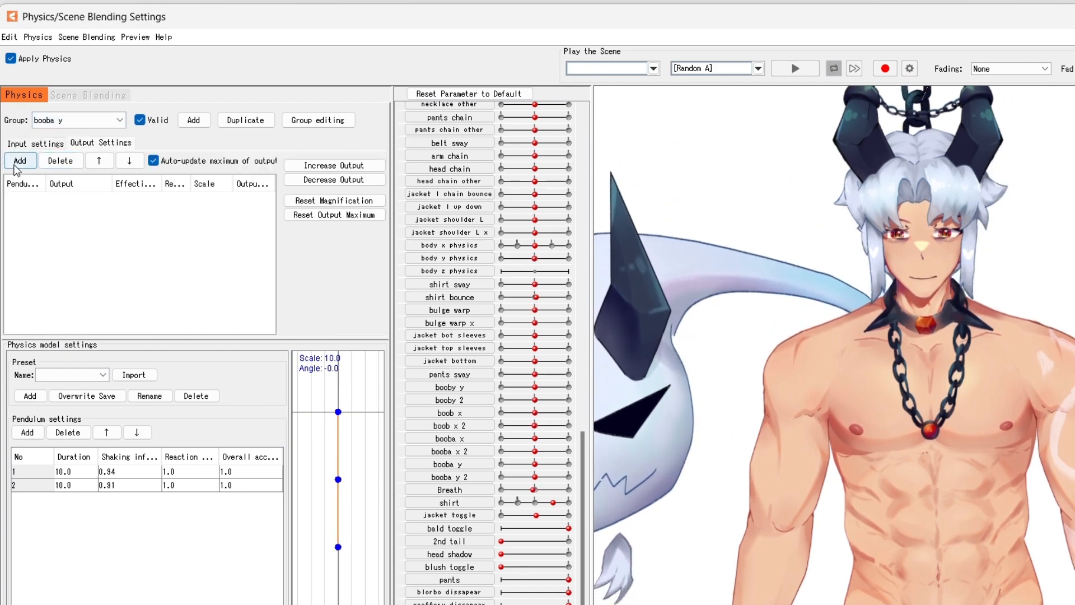
left_click(17, 163)
scroll(592, 374, "down", 2)
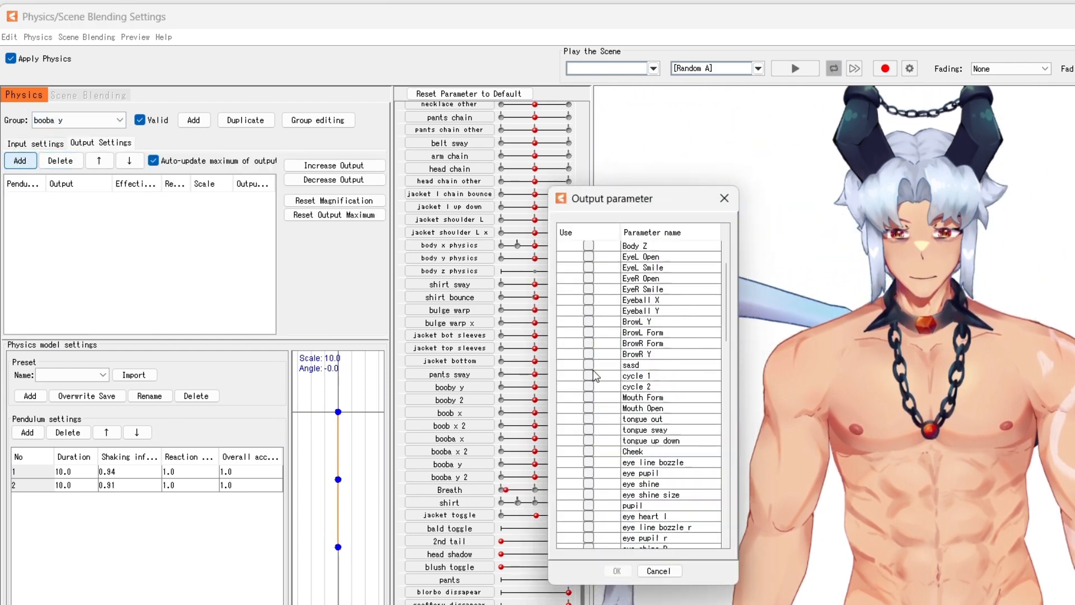
scroll(596, 377, "down", 4)
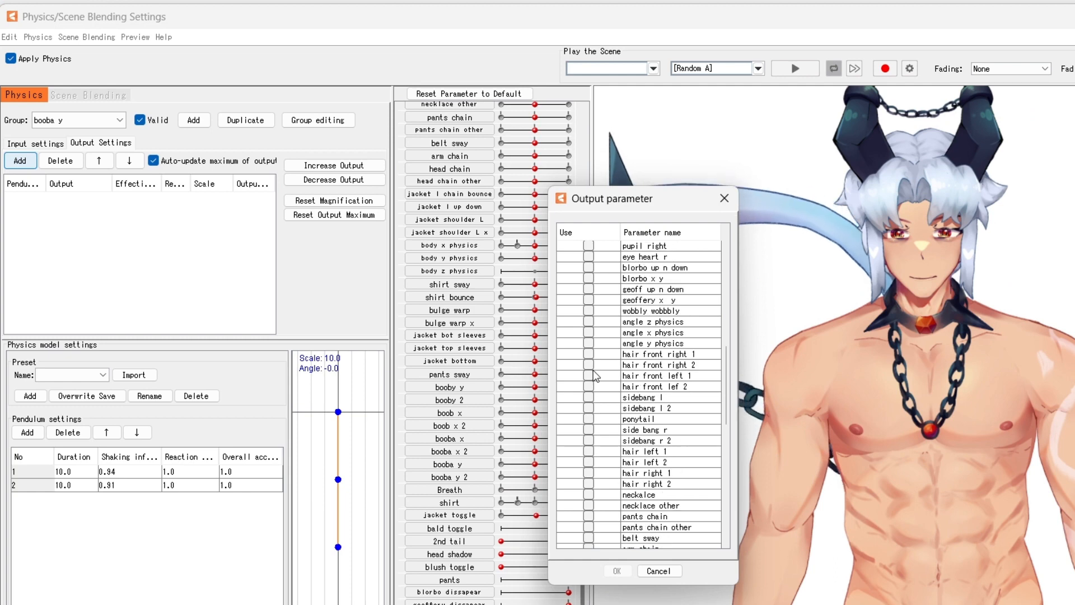
scroll(596, 377, "down", 4)
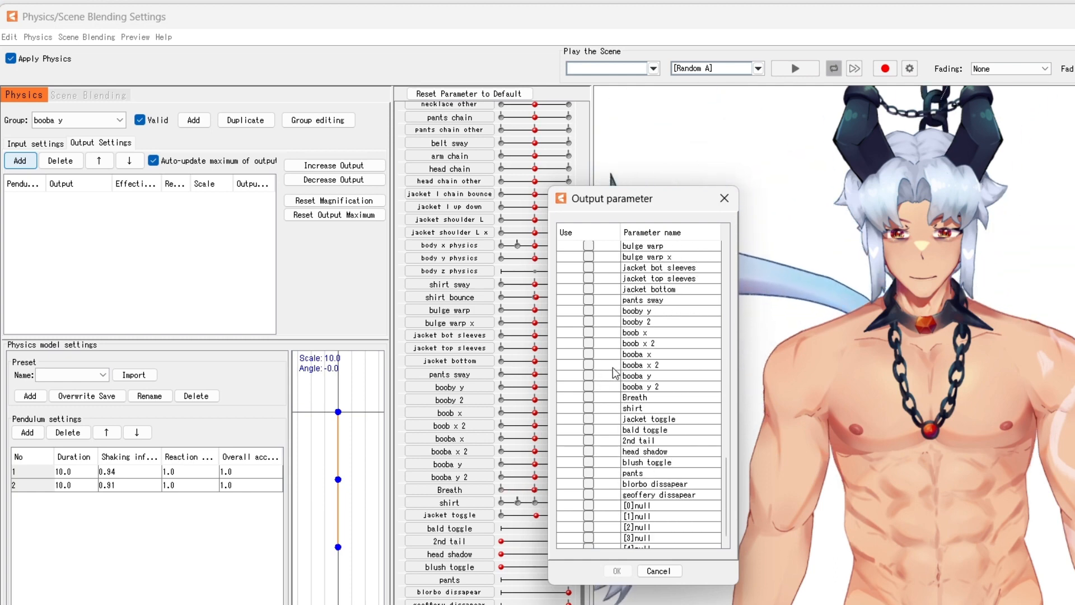
left_click(589, 376)
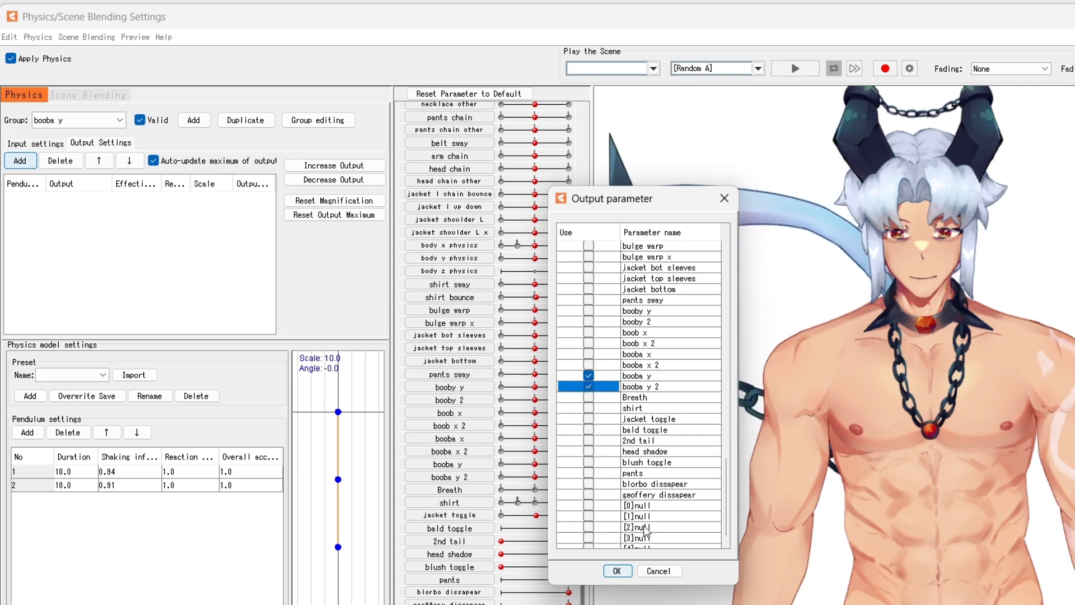
left_click(619, 570)
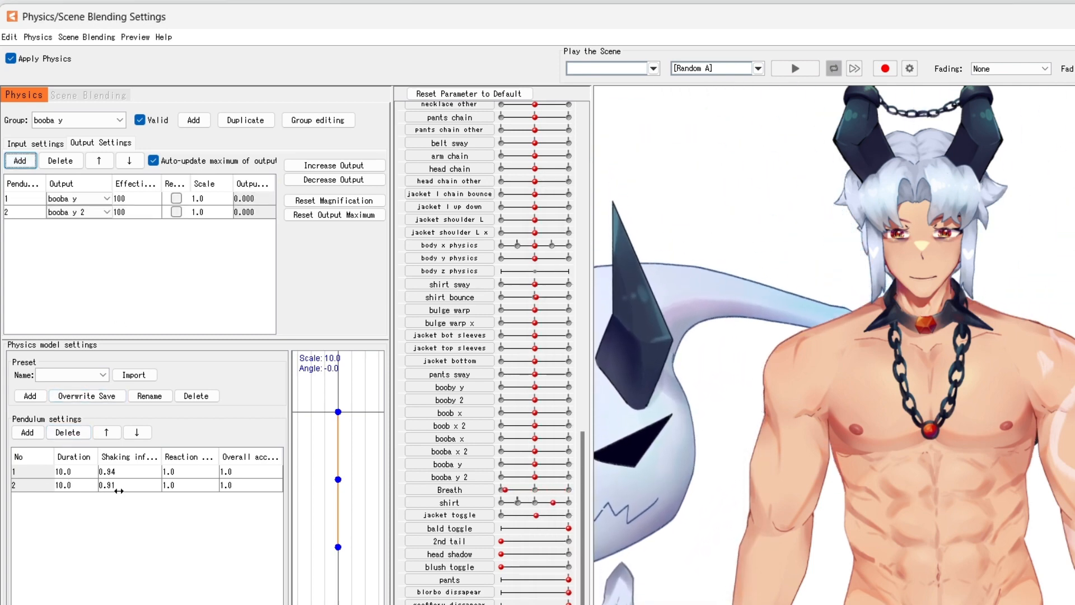
Increase the booba y group's output magnification so both outputs fit the parameter range.
left_click(335, 165)
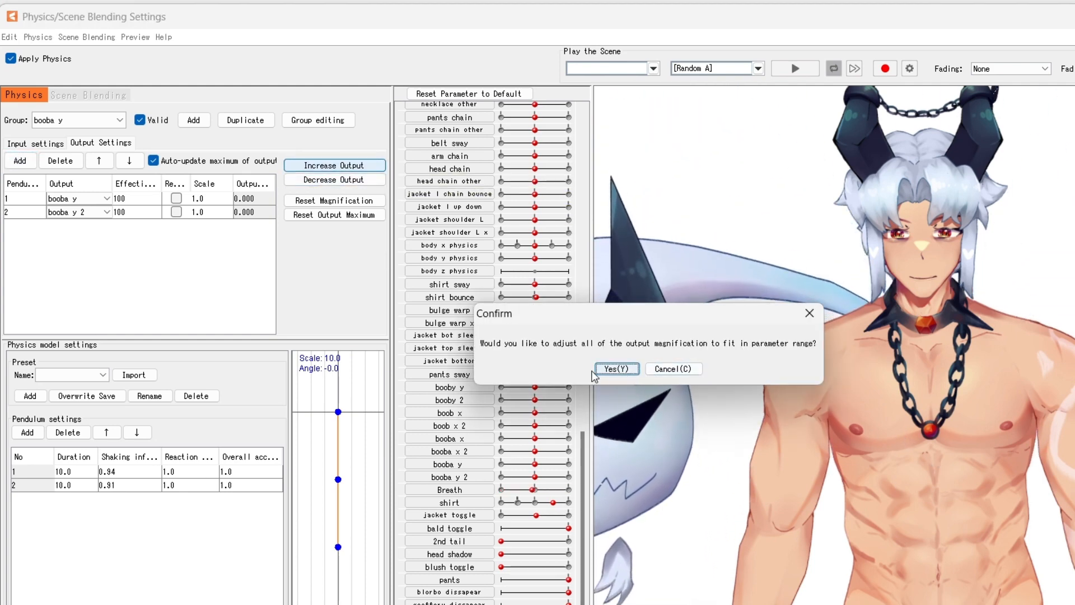
left_click(616, 370)
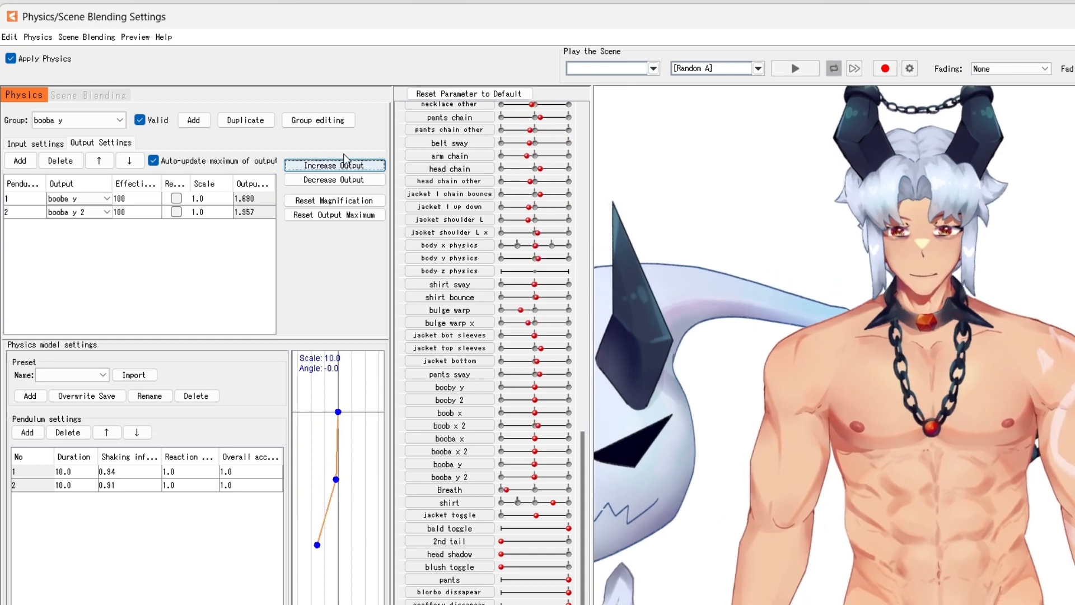
left_click(343, 167)
left_click(615, 364)
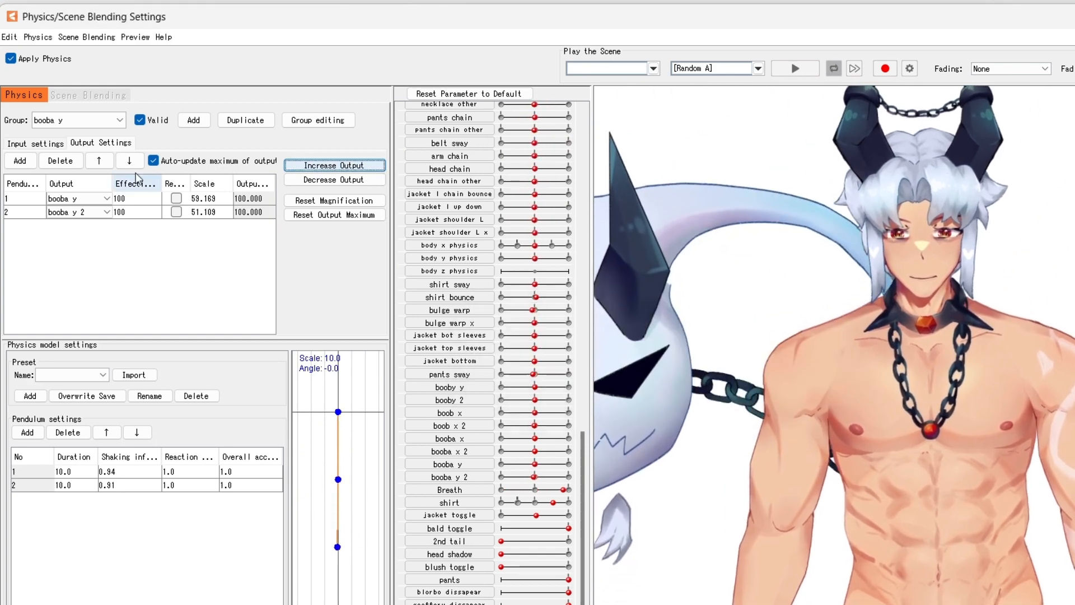
Check the booba x group's outputs, return to booba y, and test the vertical chest movement on the model preview.
left_click(100, 120)
scroll(84, 146, "up", 3)
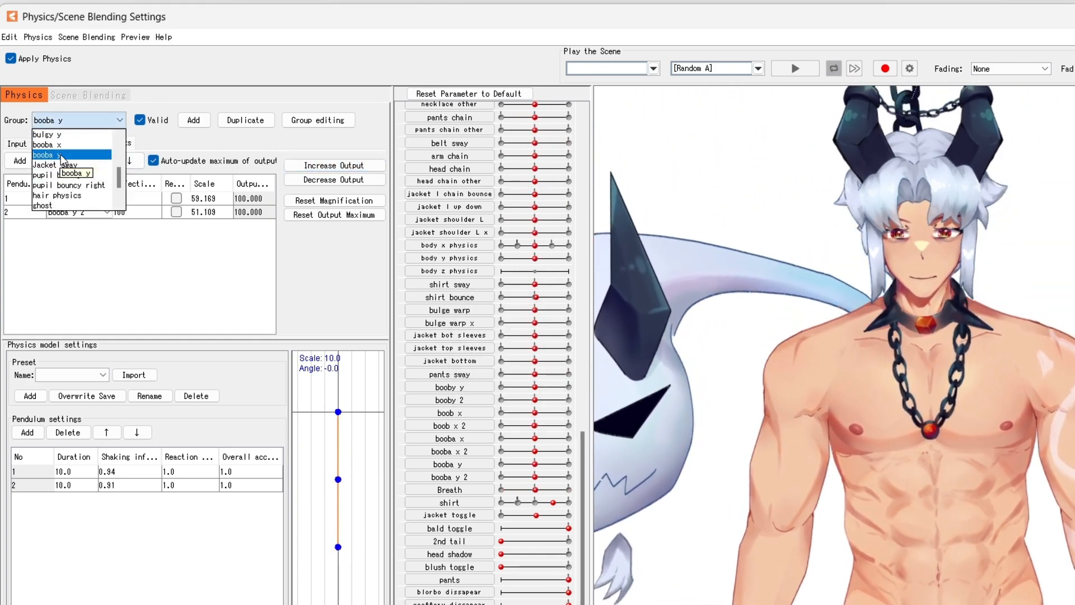
left_click(67, 150)
left_click(95, 126)
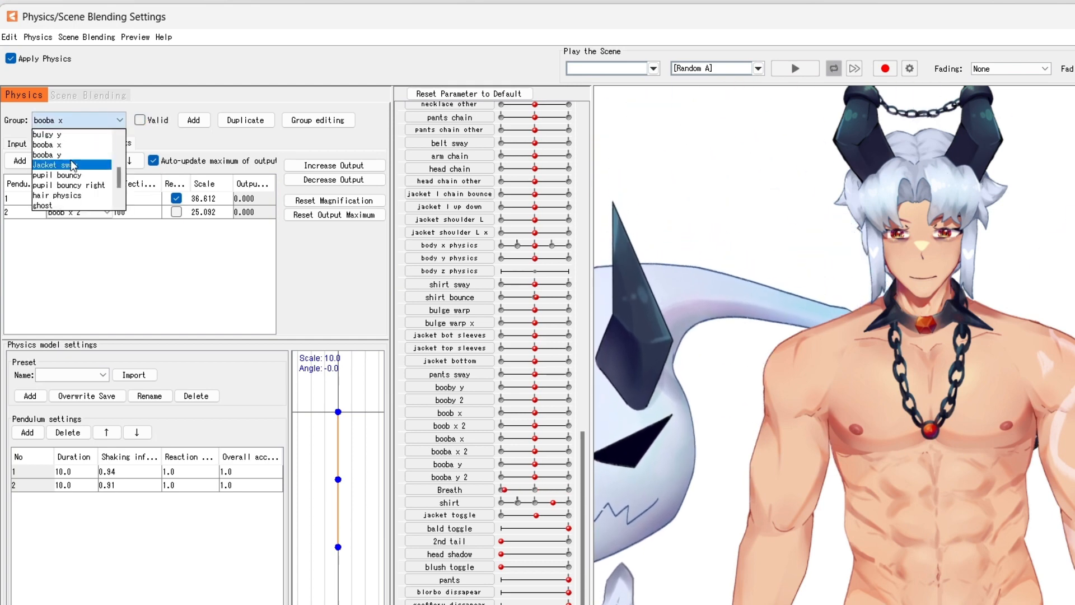
left_click(66, 166)
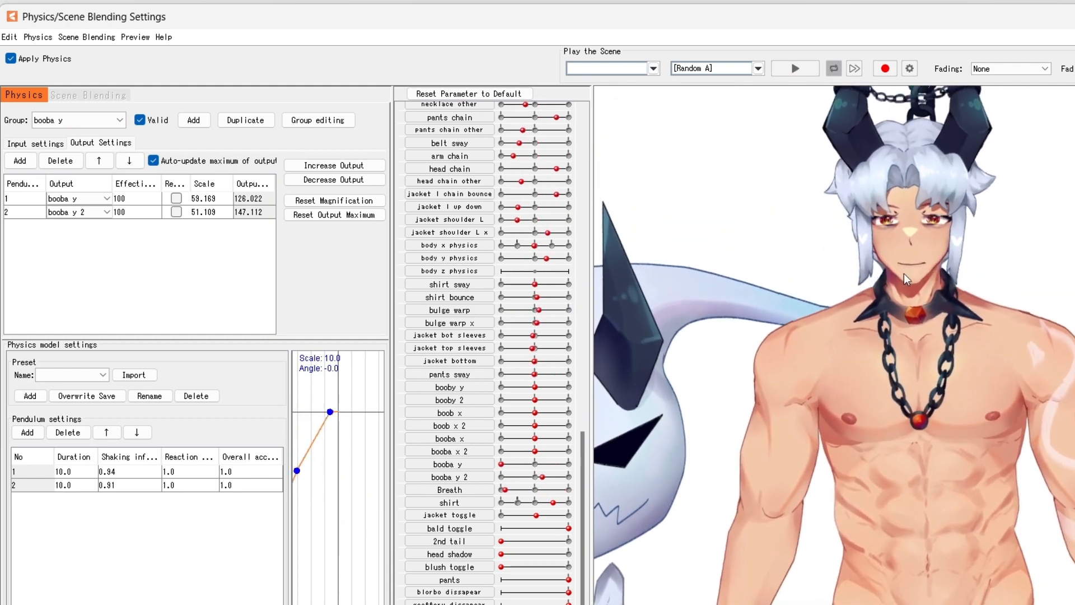
left_click_drag(918, 353, 921, 282)
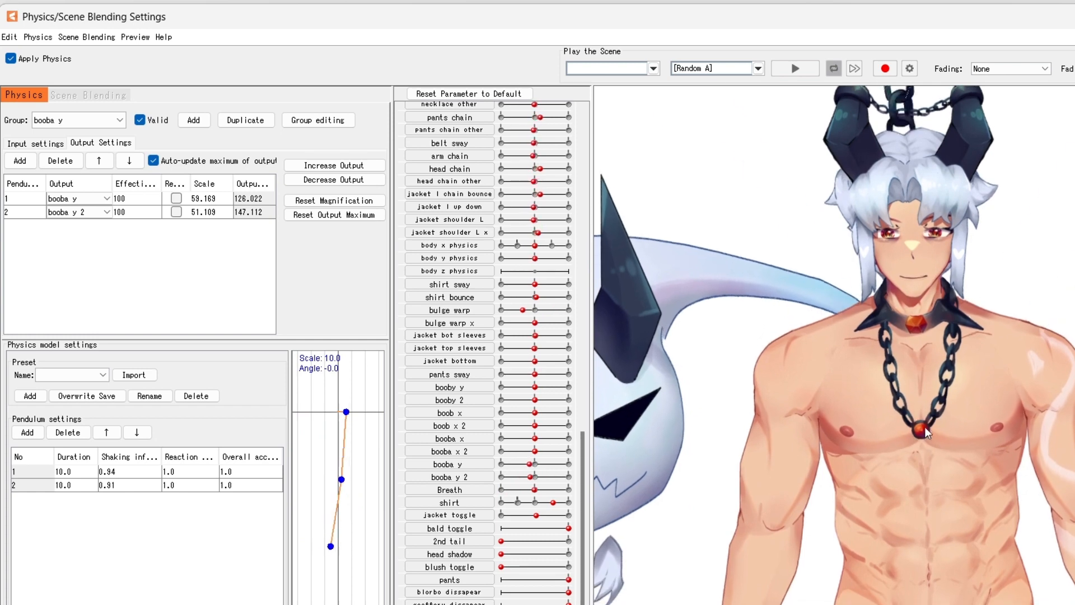
left_click_drag(926, 431, 927, 212)
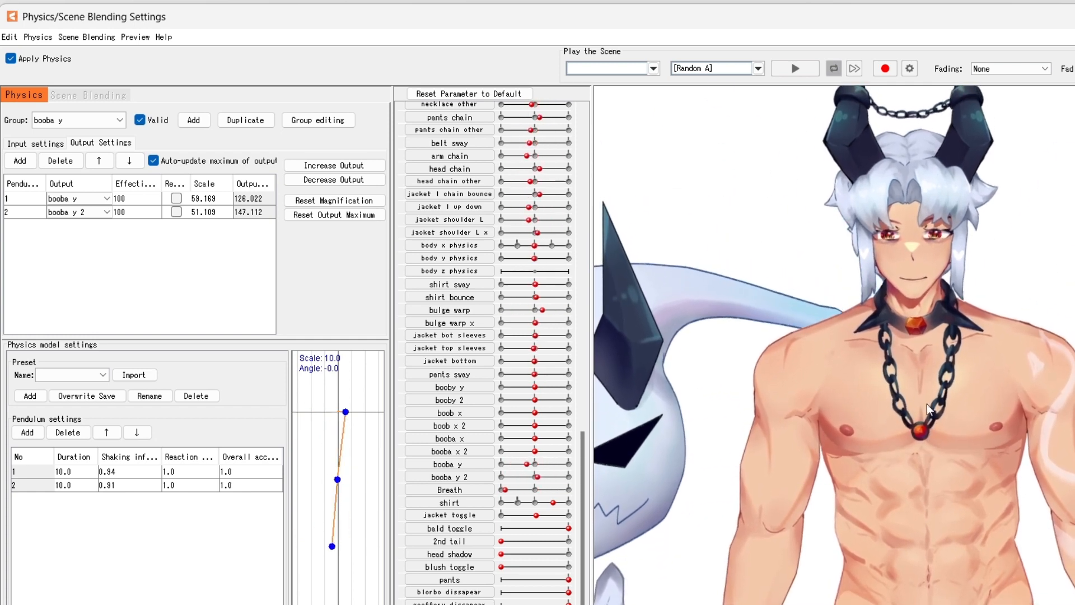
left_click_drag(924, 272, 909, 402)
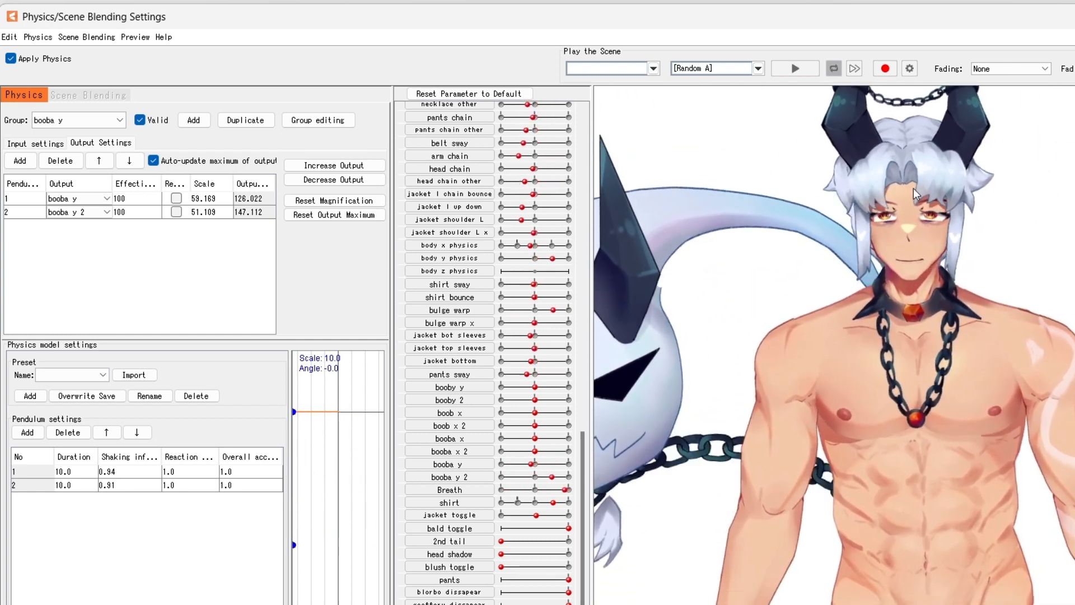
left_click_drag(912, 280, 905, 349)
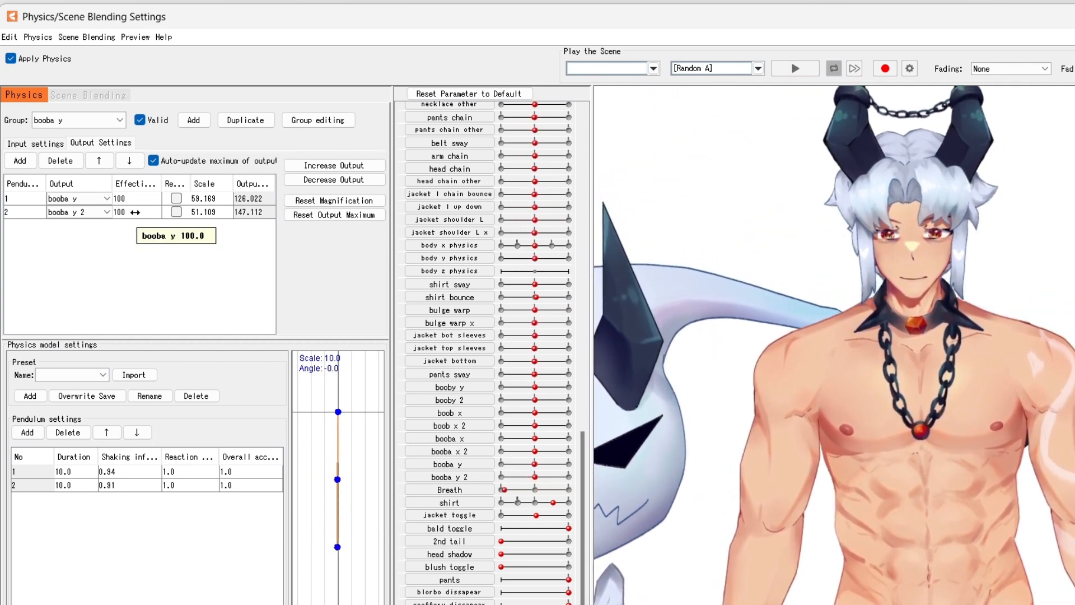
Set the Angle Y input's effectiveness to 81 in the booba y group and test the movement on the model.
double_click(125, 209)
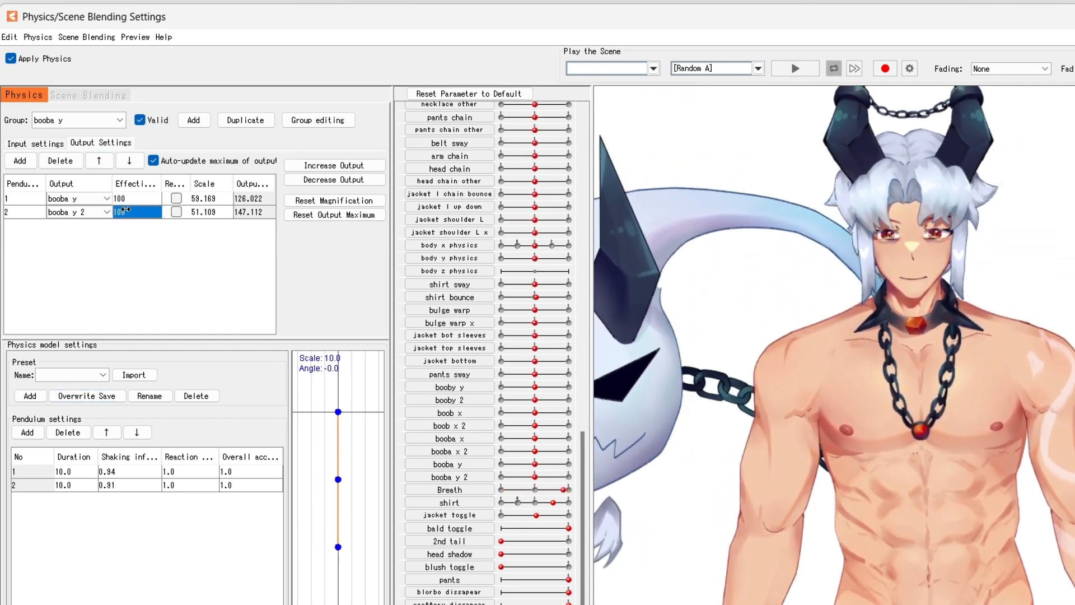
left_click(55, 144)
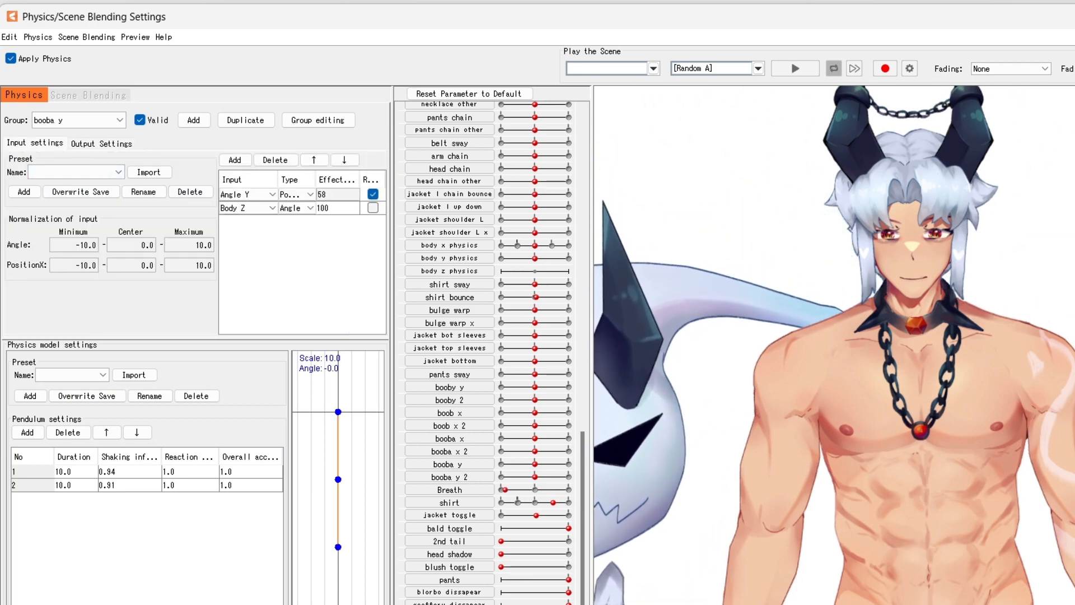
left_click_drag(801, 405, 844, 294)
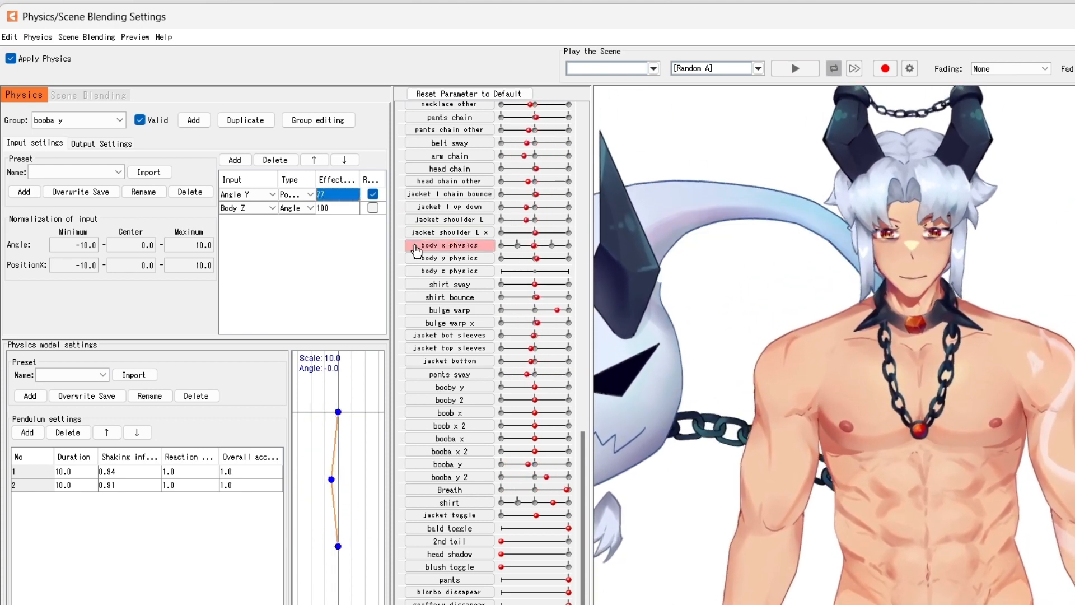
type("24")
double_click(325, 197)
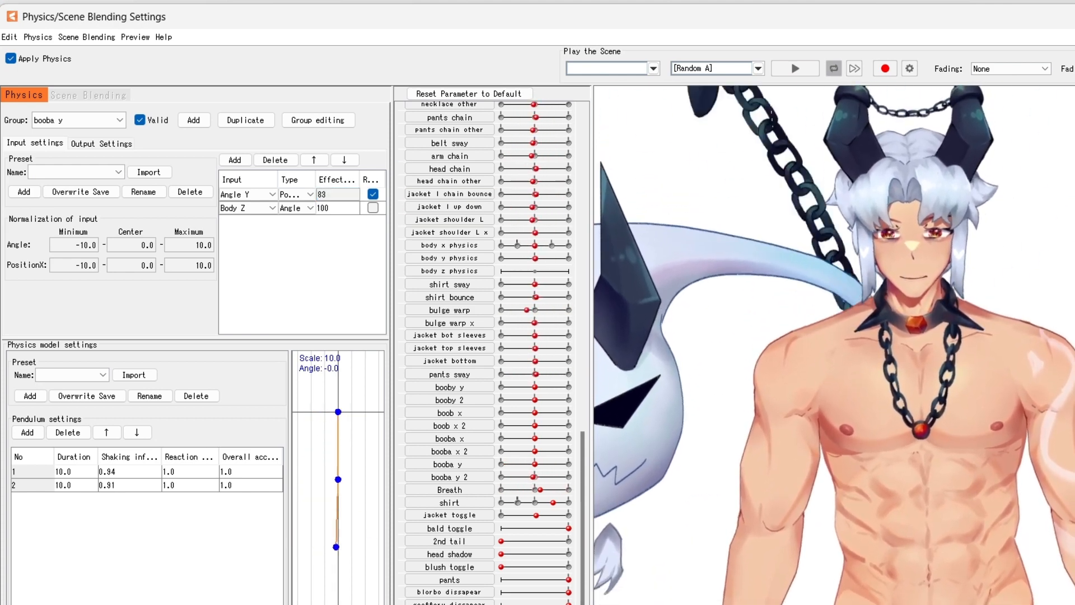
type("81")
key("Return")
left_click_drag(977, 296, 1002, 306)
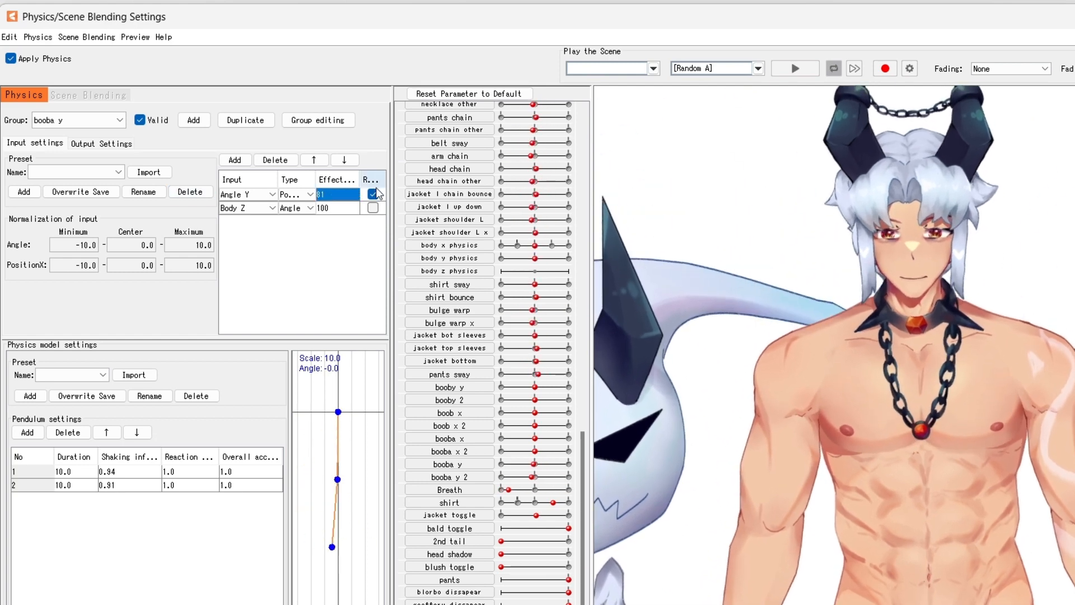
left_click_drag(938, 381, 947, 237)
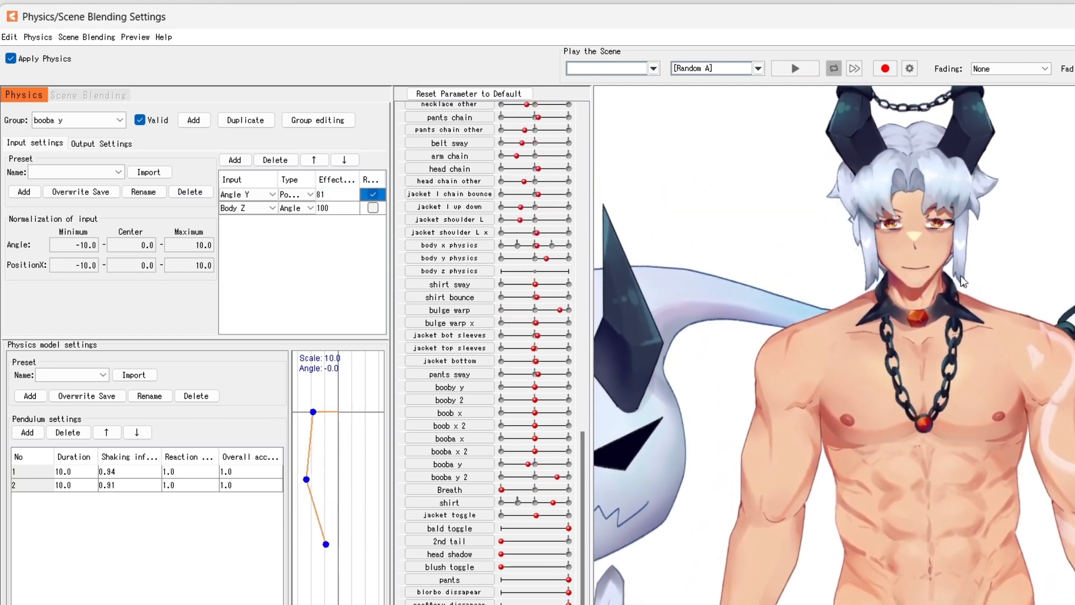
Enable the booba x physics group and delete its existing outputs.
left_click(84, 119)
left_click(67, 150)
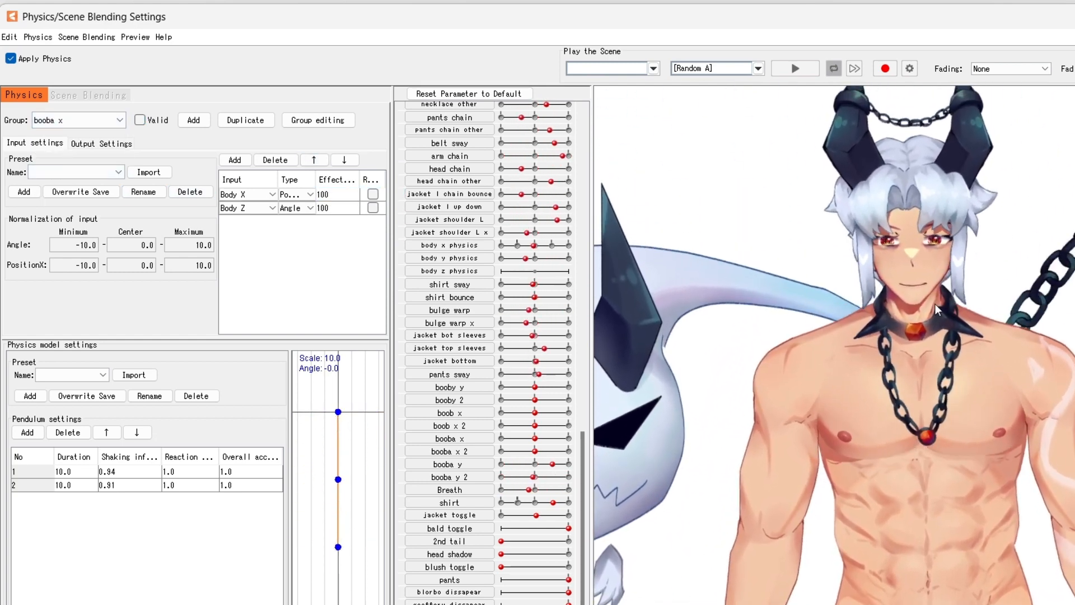
left_click(140, 120)
left_click(101, 144)
left_click_drag(25, 198, 25, 212)
left_click(60, 161)
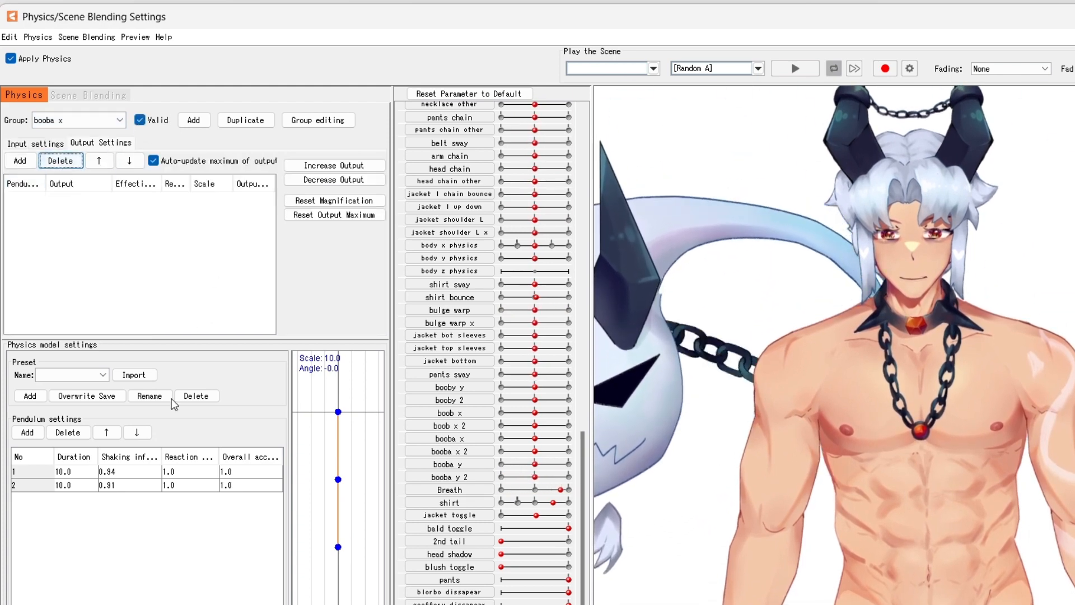
Add boob x 2 and booba x as outputs, increase their magnification to fit the parameter range, and test the sideways movement.
left_click(20, 163)
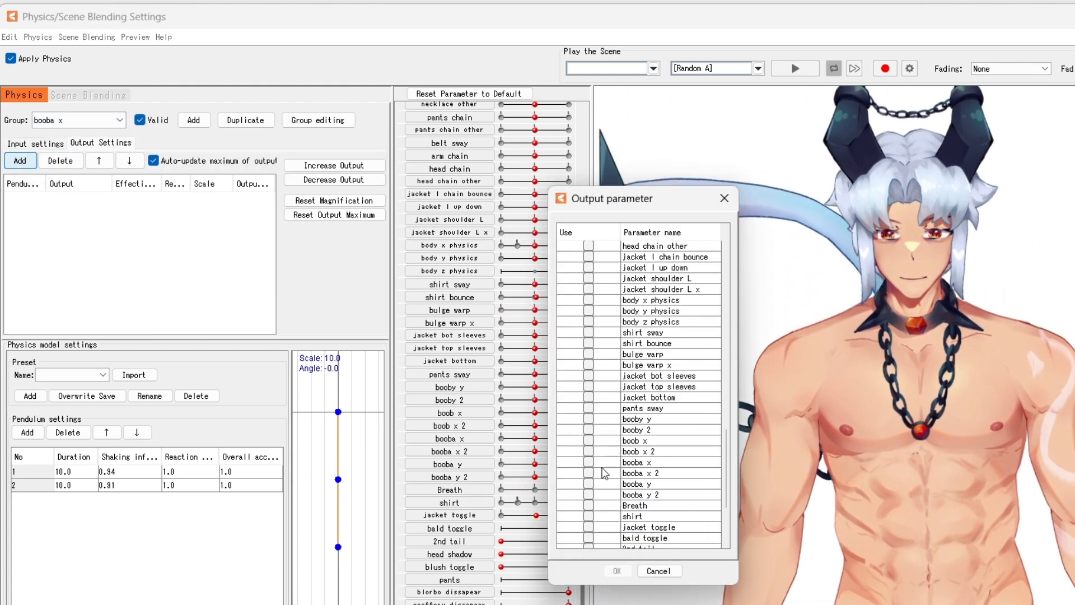
left_click(616, 570)
left_click(335, 165)
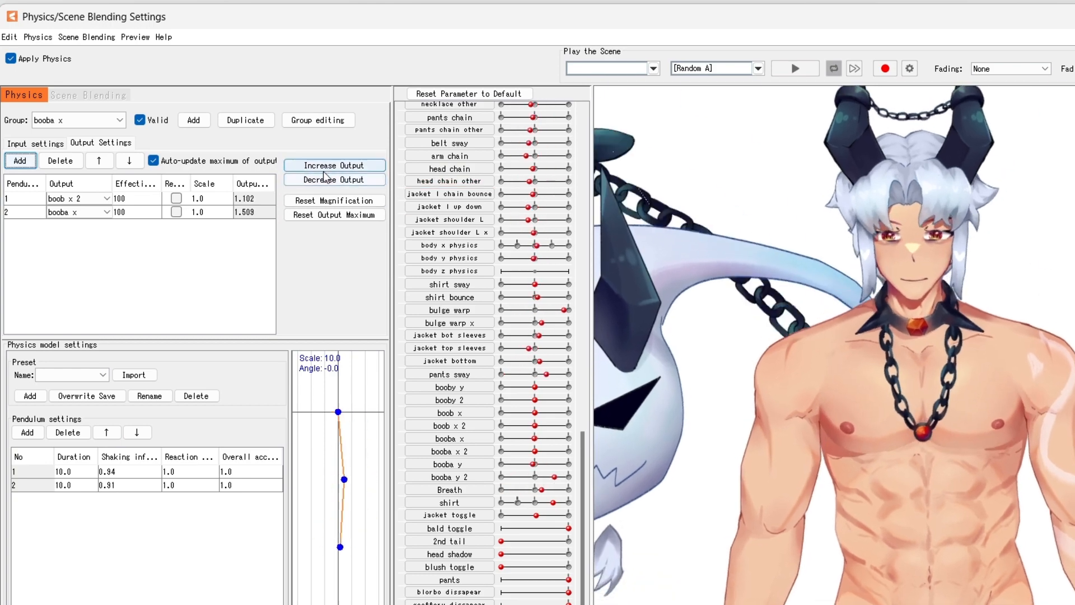
left_click_drag(996, 389, 823, 412)
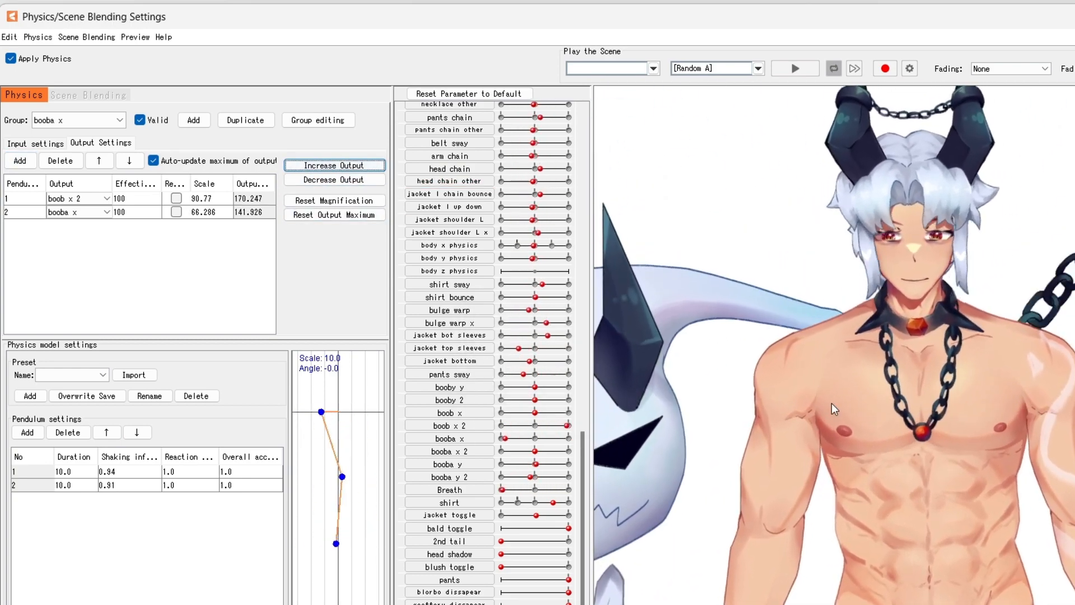
Try to swap the pendulum numbers, assigning 2 to boob x 2 and 1 to booba x, and test the movement.
left_click(32, 202)
type("2")
left_click(27, 212)
type("1")
left_click_drag(902, 428, 1, 159)
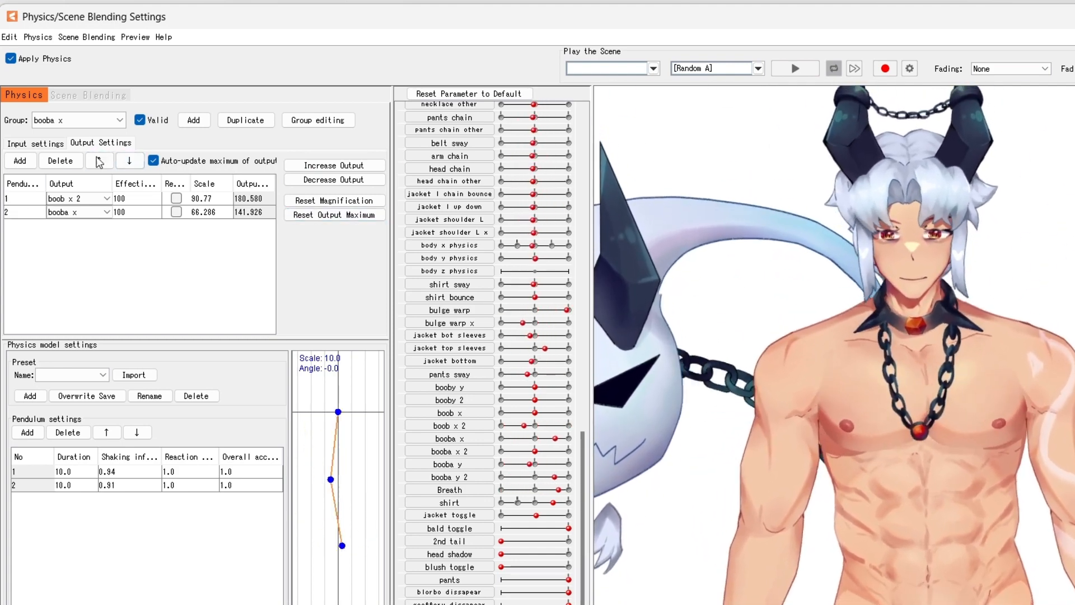
Reverse the Body X input of the booba x group and test the chest movement on the model preview.
left_click(36, 144)
left_click(372, 194)
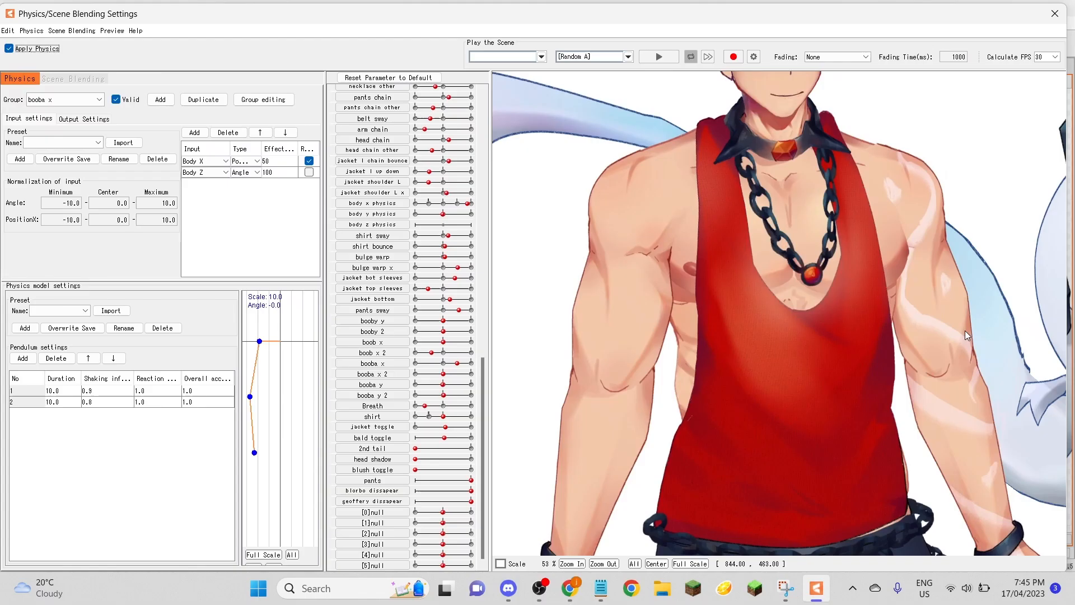
left_click_drag(965, 330, 762, 304)
left_click_drag(765, 303, 681, 305)
scroll(682, 307, "down", 5)
left_click_drag(767, 318, 674, 312)
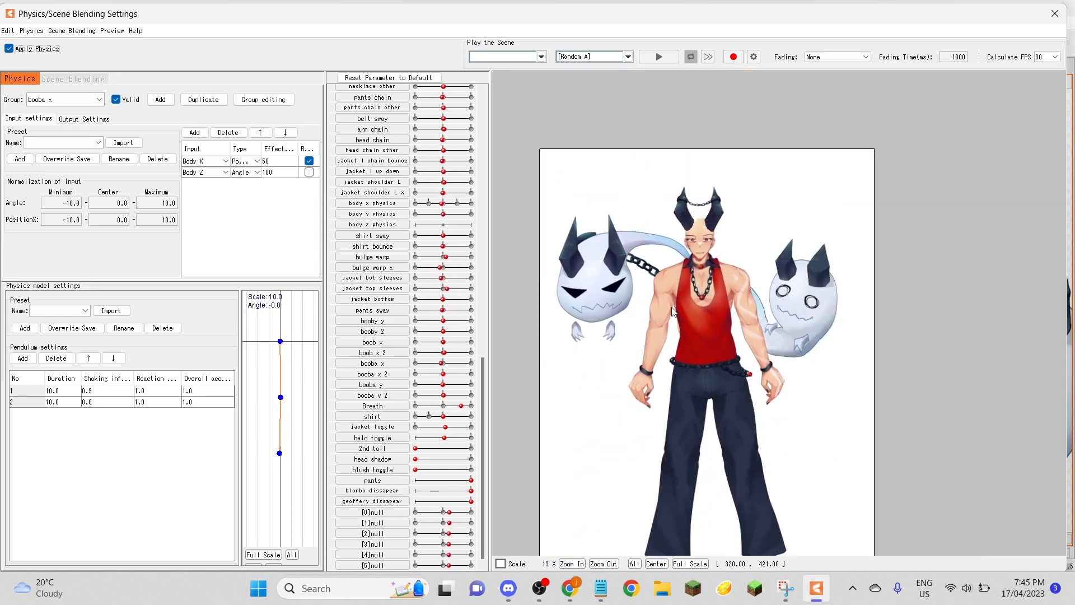
left_click_drag(760, 310, 828, 263)
scroll(672, 298, "up", 5)
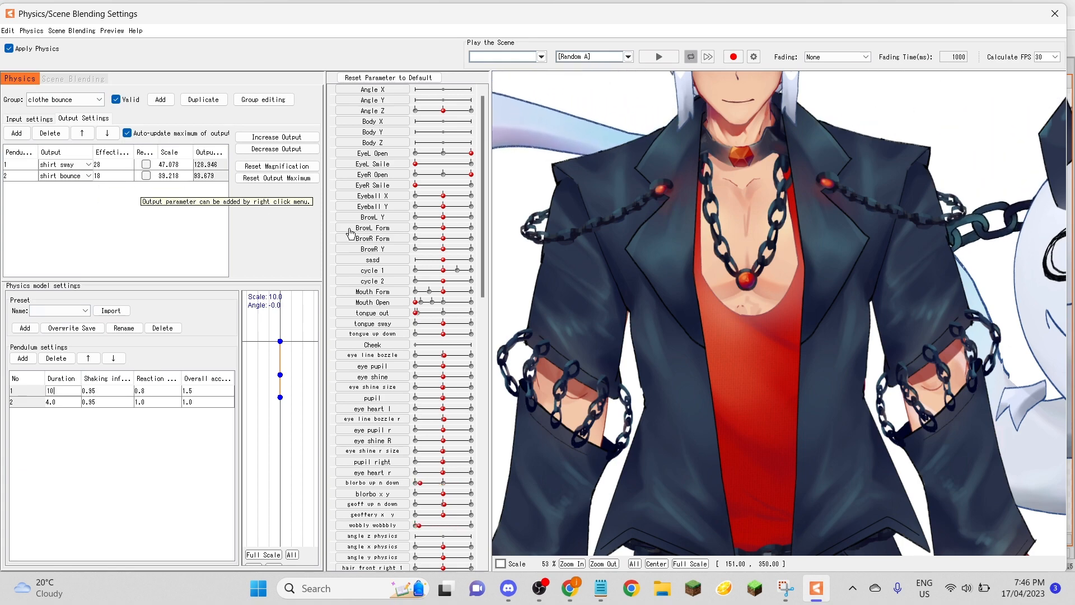
Set the shirt sway output's effectiveness to 40 in the clothe bounce group and compare its motion with reversal on and off.
left_click_drag(796, 251, 752, 297)
double_click(109, 164)
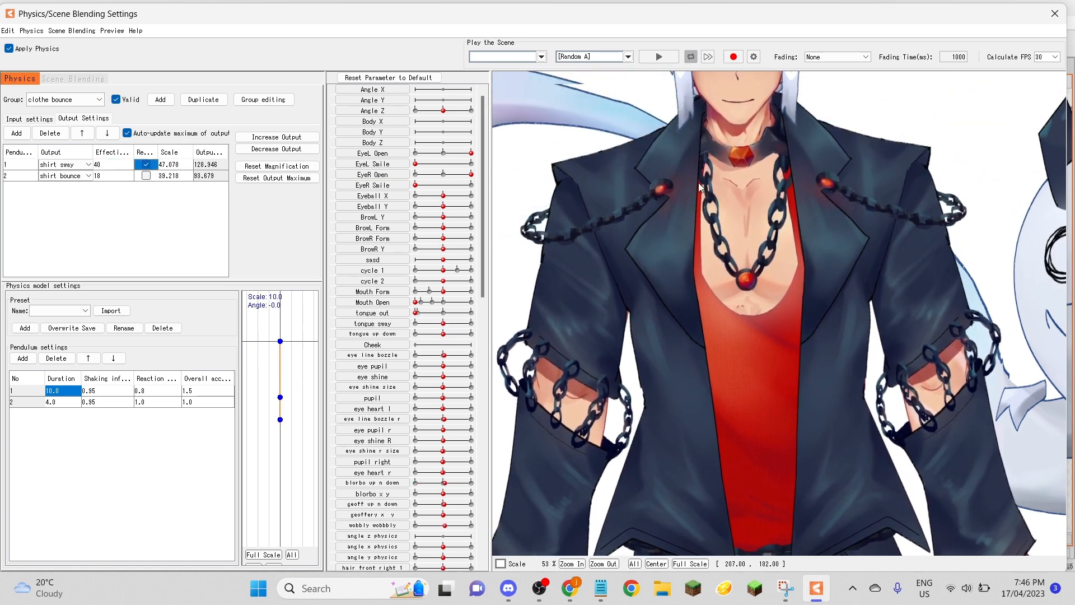
left_click_drag(698, 185, 631, 222)
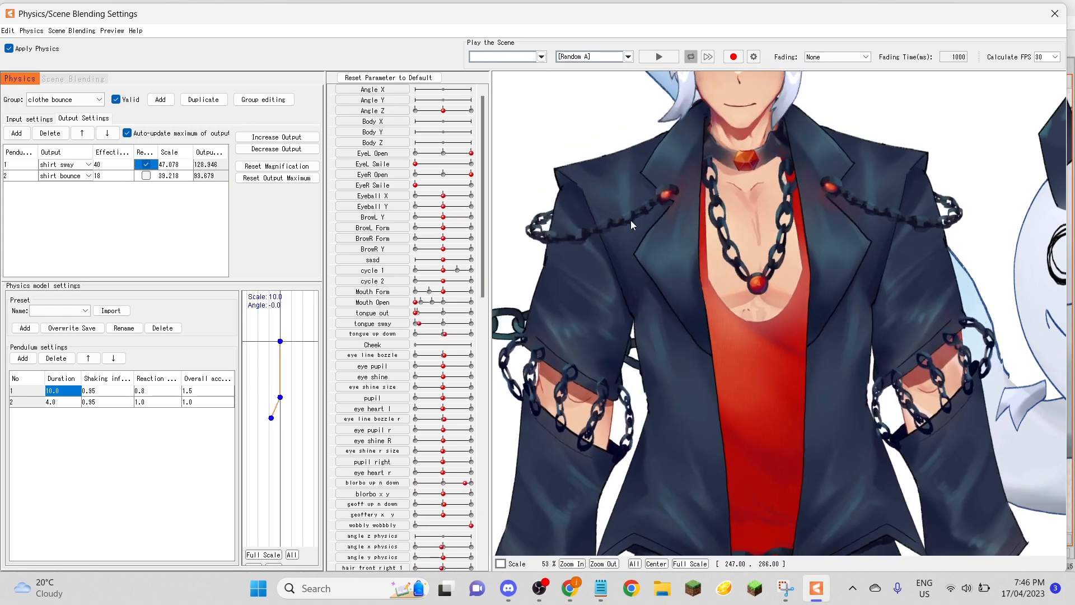
left_click(146, 165)
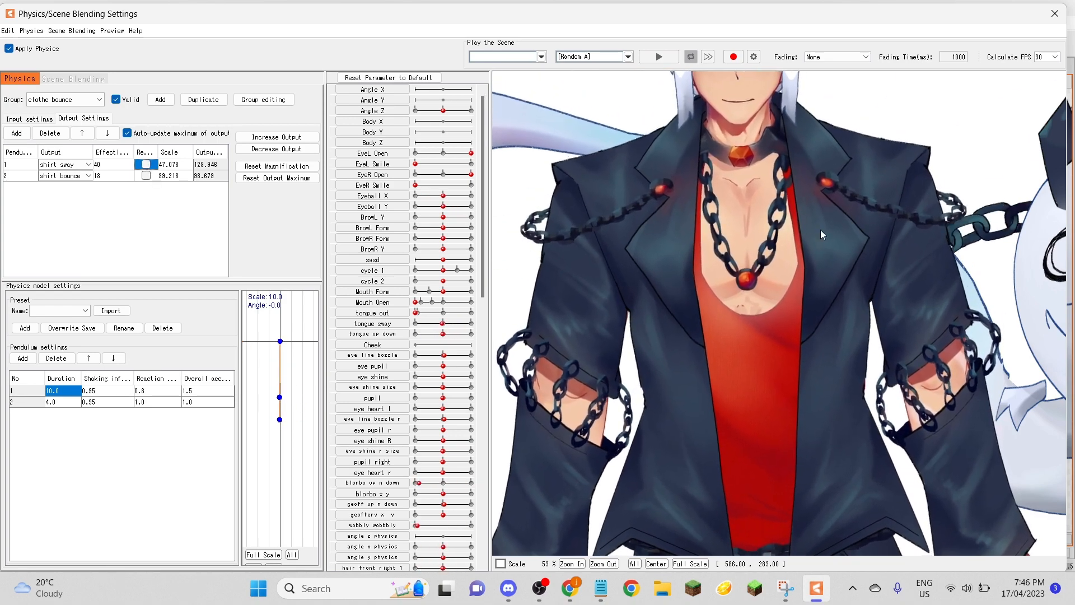
left_click_drag(821, 229, 548, 244)
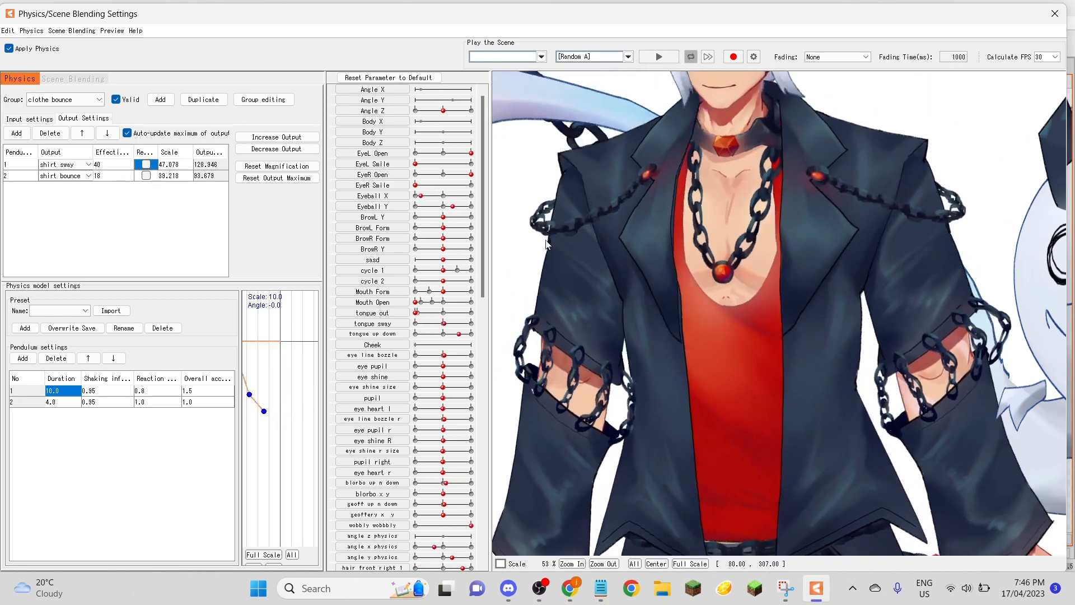
Open the shirt sway output's effectiveness for editing in the clothe bounce group and test the clothing movement on the preview.
double_click(114, 164)
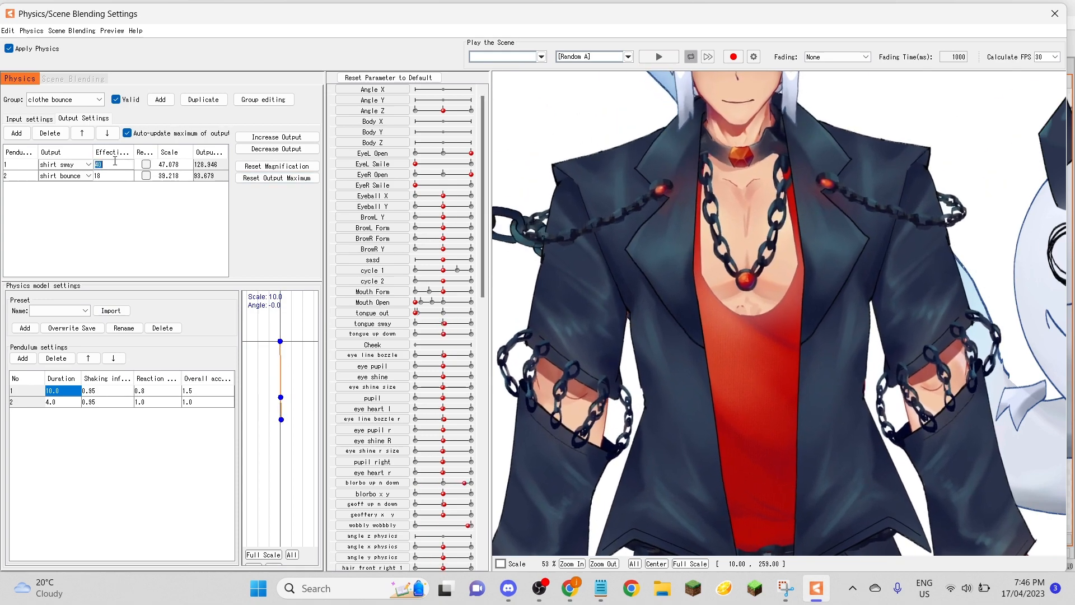
left_click_drag(671, 258, 649, 248)
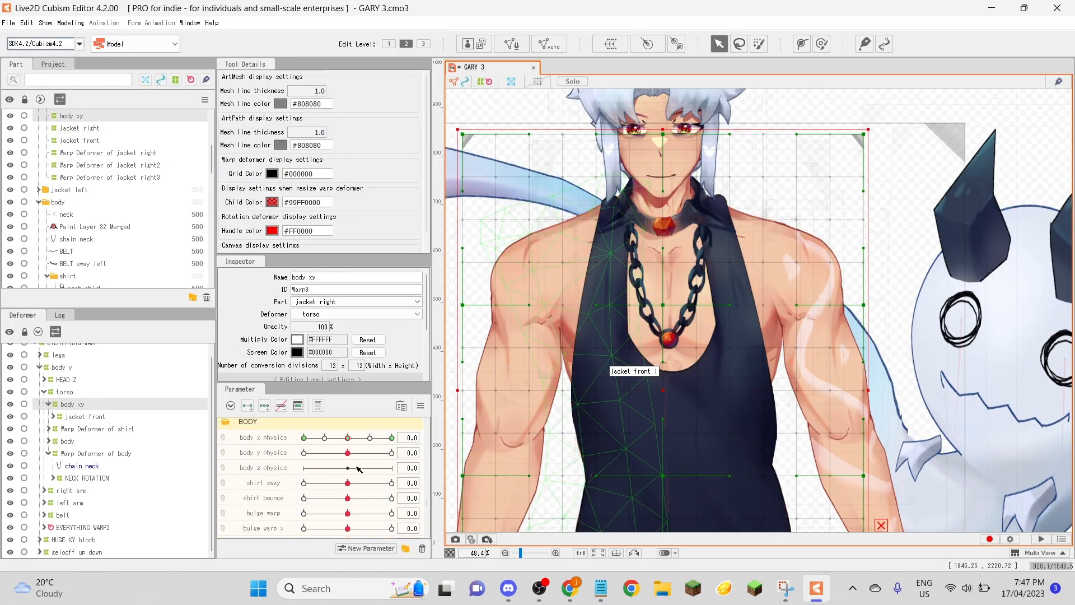
Set the jacket toggle parameter to 1.0 on the model and check the jacket over the torso.
scroll(360, 462, "down", 5)
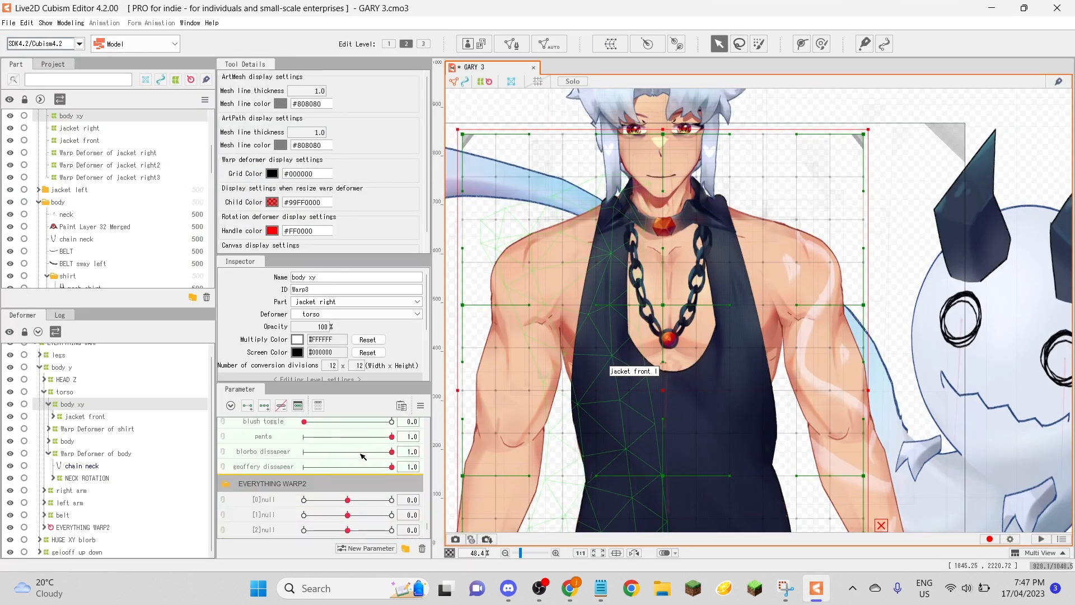
left_click_drag(368, 452, 395, 451)
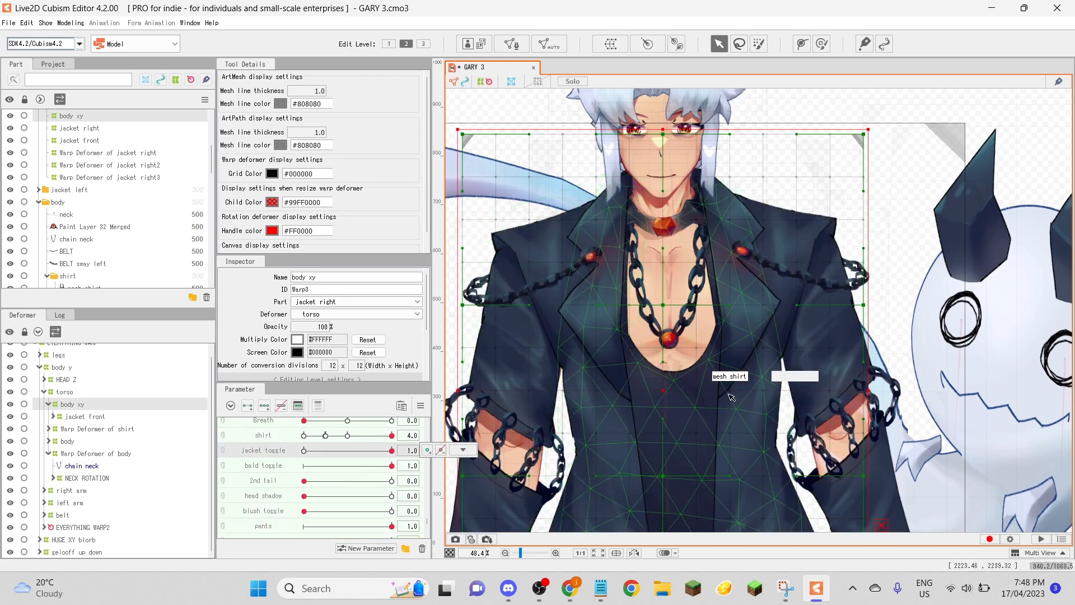
scroll(704, 393, "down", 4)
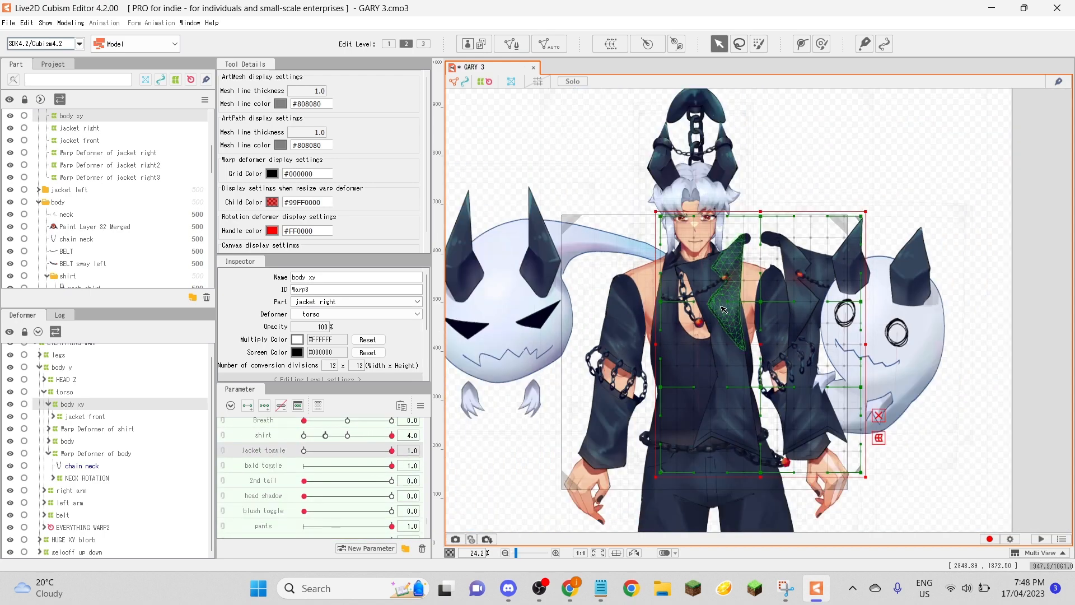
scroll(679, 320, "up", 4)
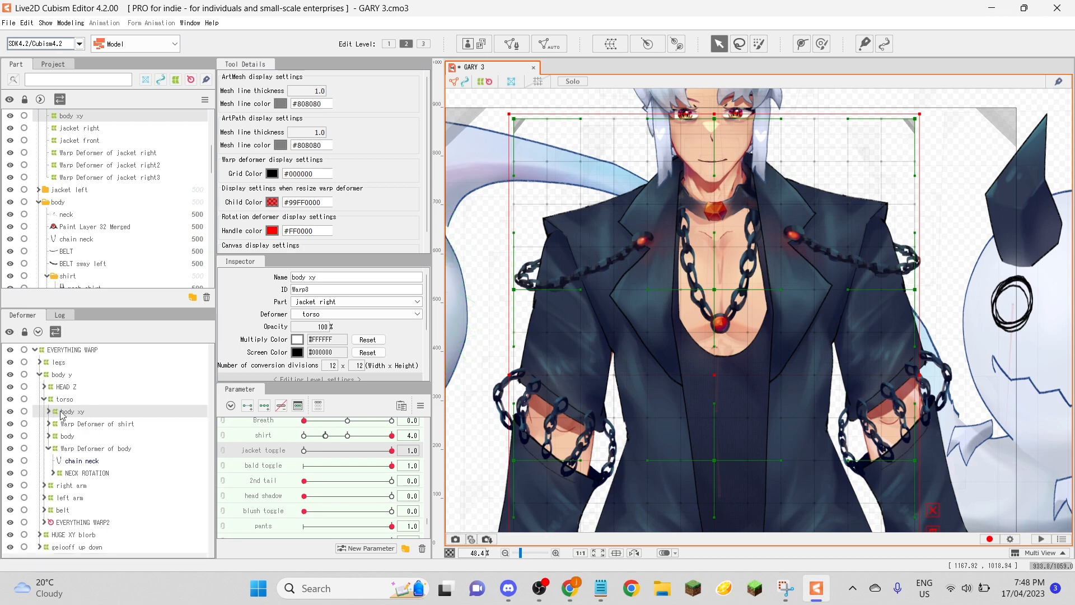
Inspect the chain neck mesh and its warp deformer, and select all four deformers directly under torso together.
left_click(80, 425, "ctrl")
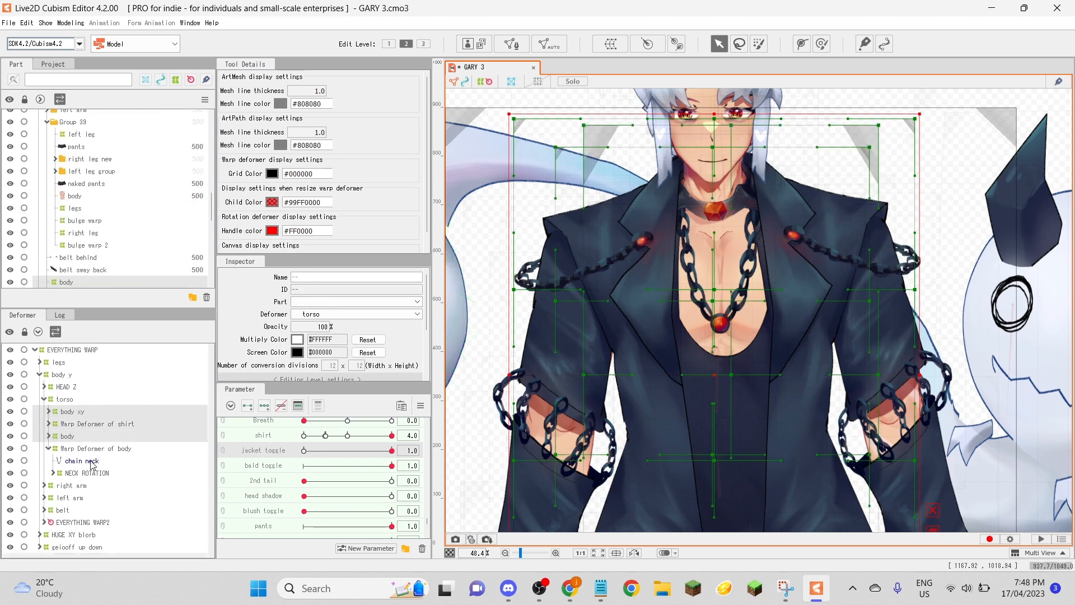
left_click(721, 329)
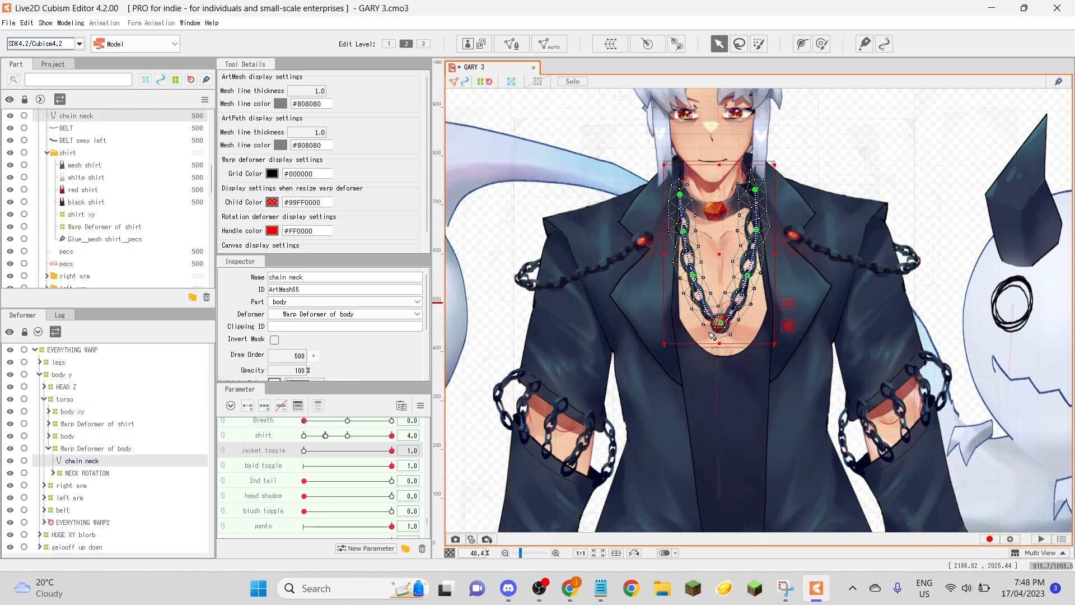
left_click(82, 450)
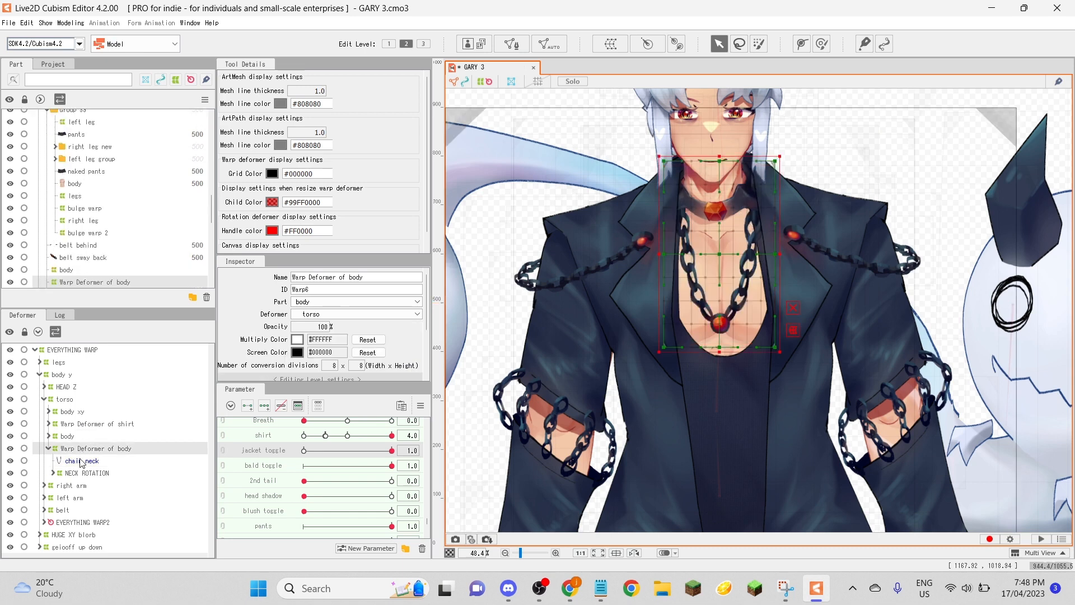
left_click(83, 461)
scroll(817, 306, "up", 2)
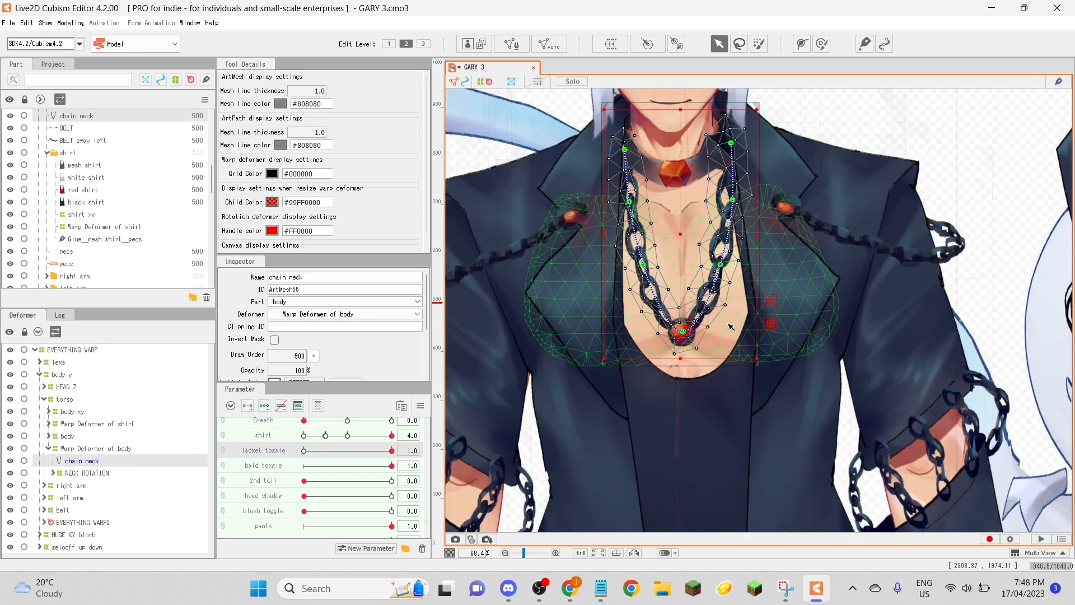
left_click(121, 448)
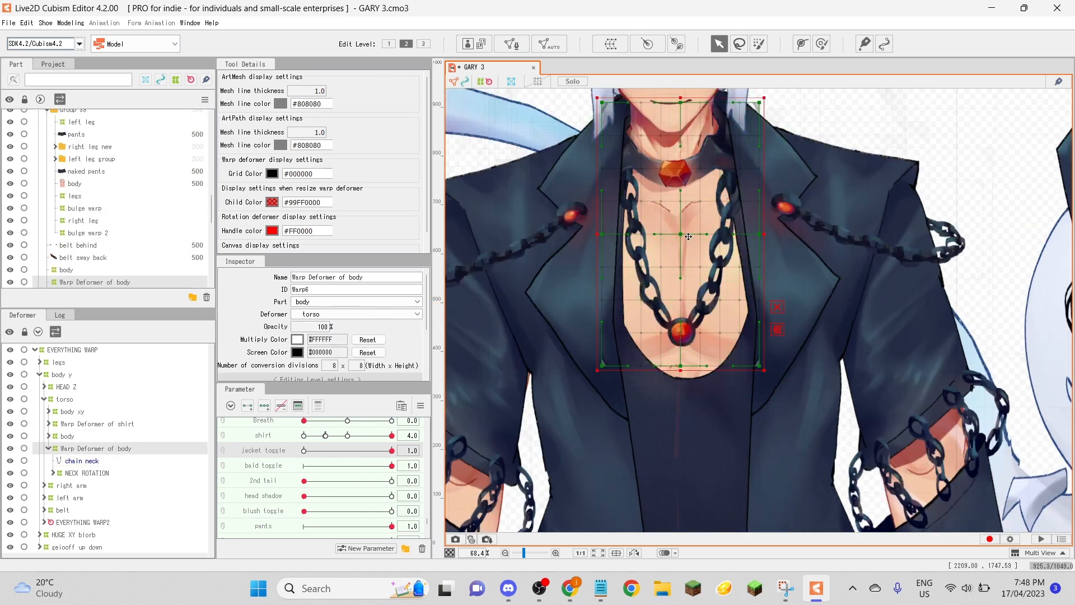
left_click(76, 412, "shift")
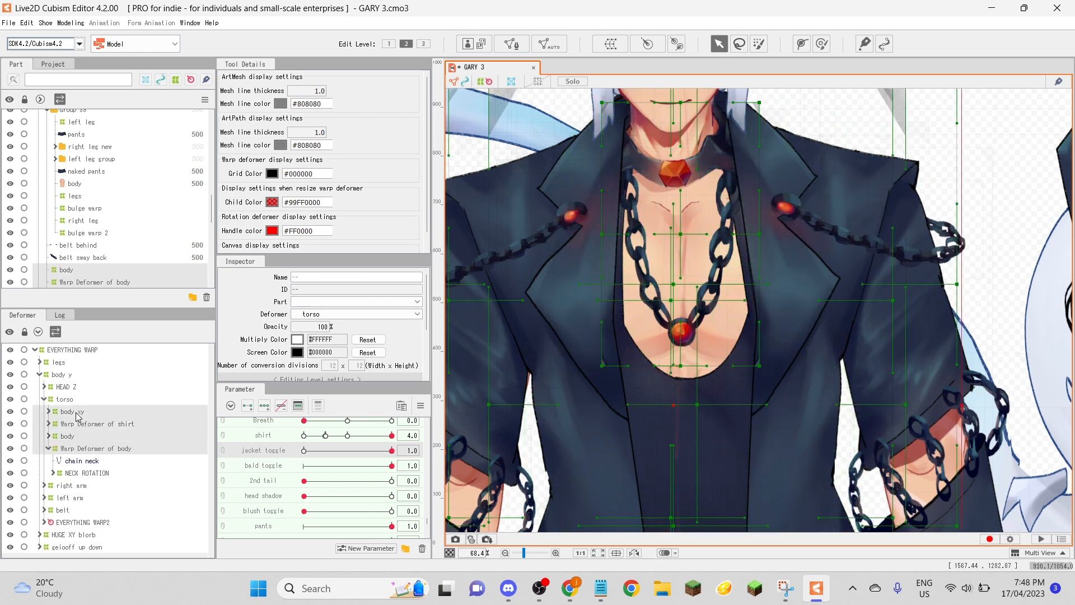
Push the chest area of the breathing warp deformer upward with a 600 px deform brush at Breath 1.0 and check the breathing motion.
left_click(45, 399)
left_click(44, 400)
scroll(671, 246, "down", 2)
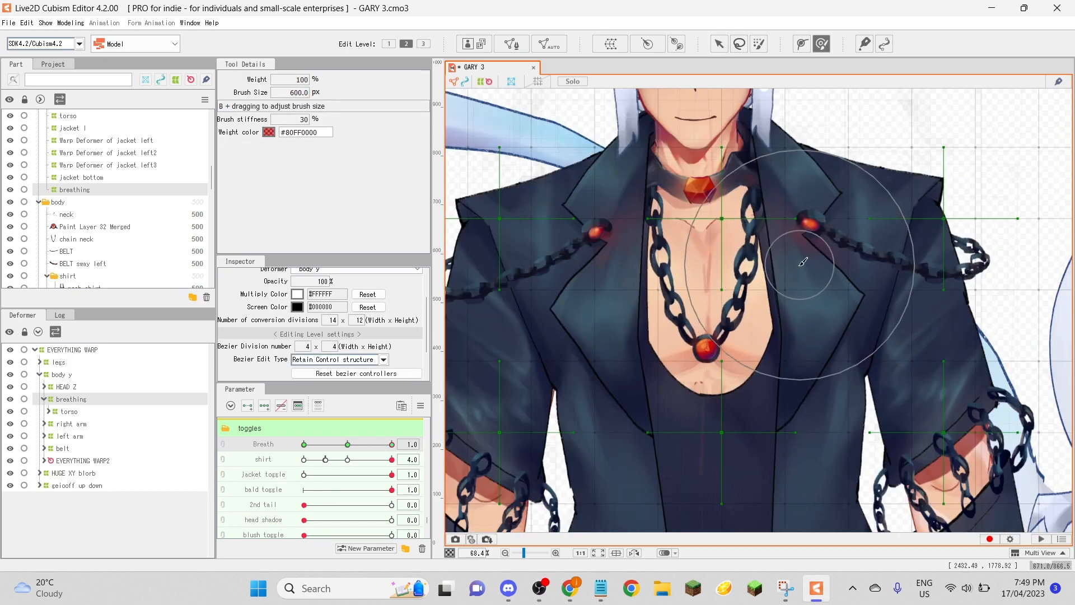
left_click_drag(615, 310, 609, 256)
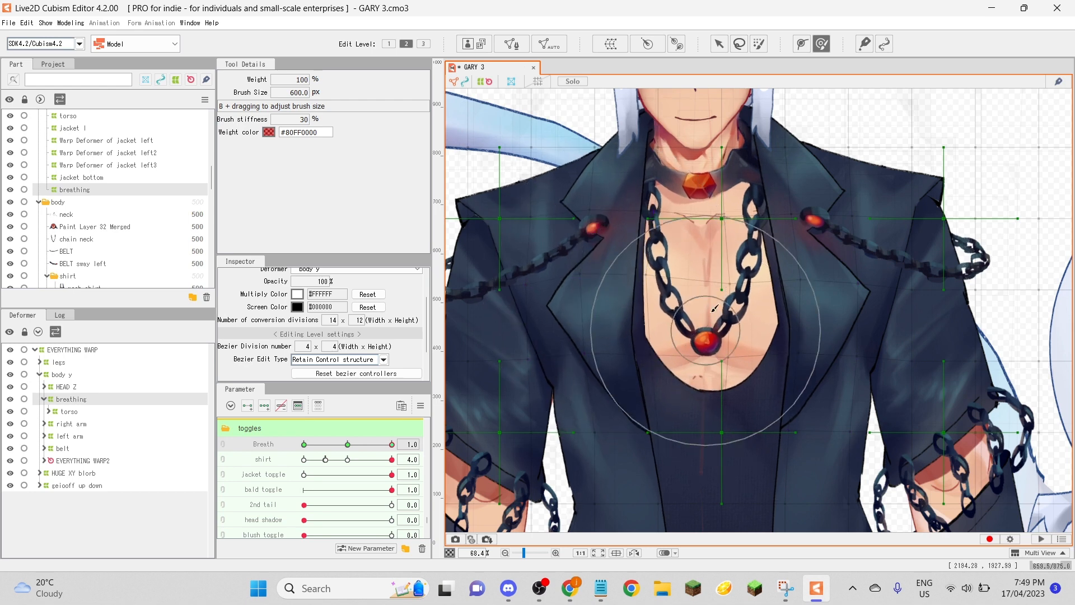
left_click_drag(372, 449, 179, 448)
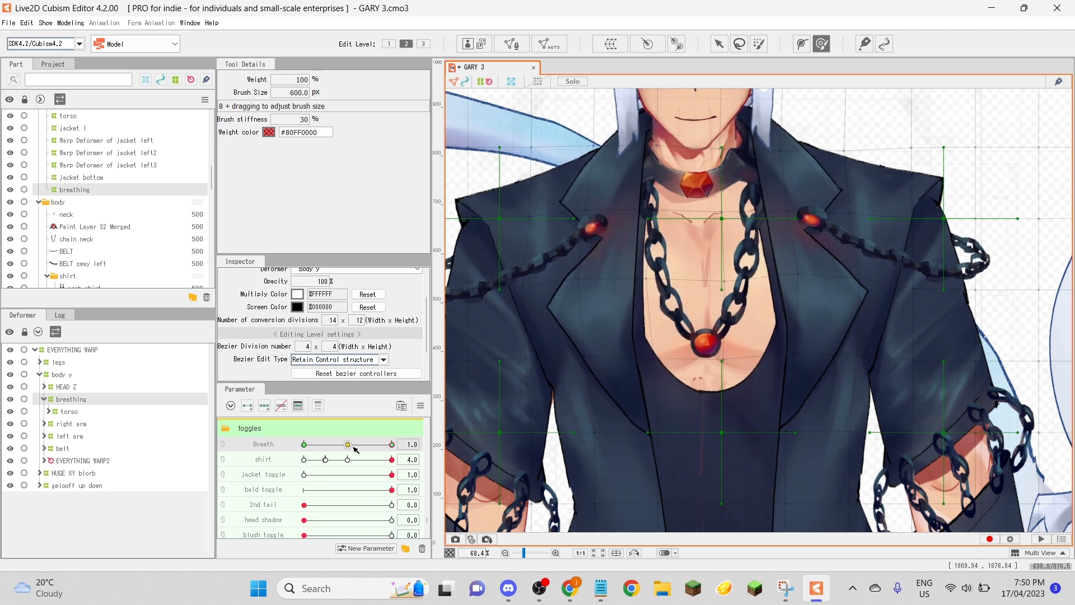
Test the chest, necklace and clothing movement on the physics preview, both close up and from further away.
scroll(676, 118, "up", 2)
left_click_drag(676, 117, 627, 180)
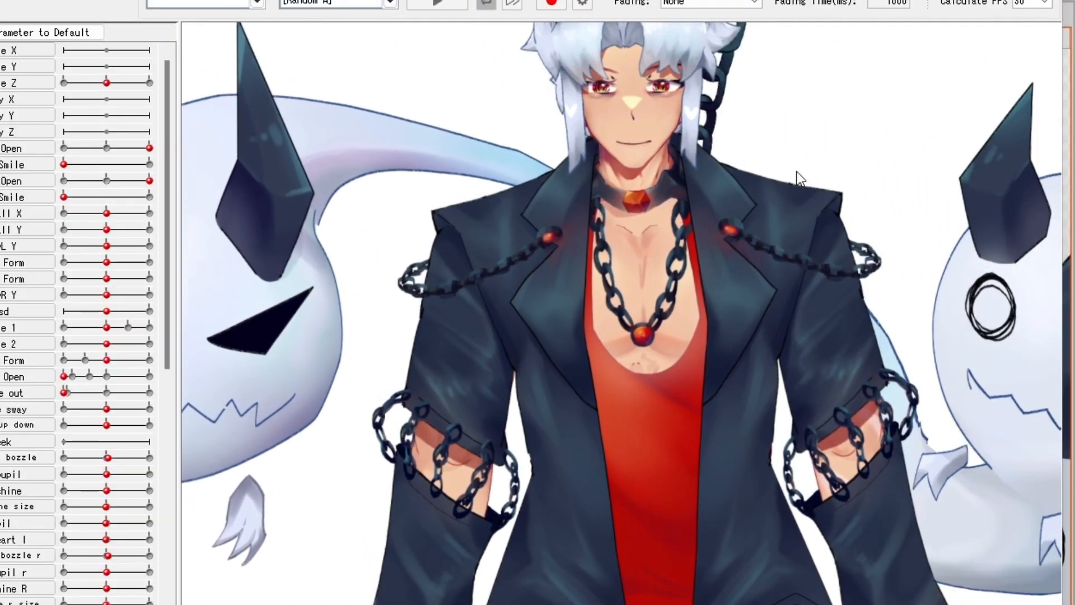
scroll(700, 369, "up", 3)
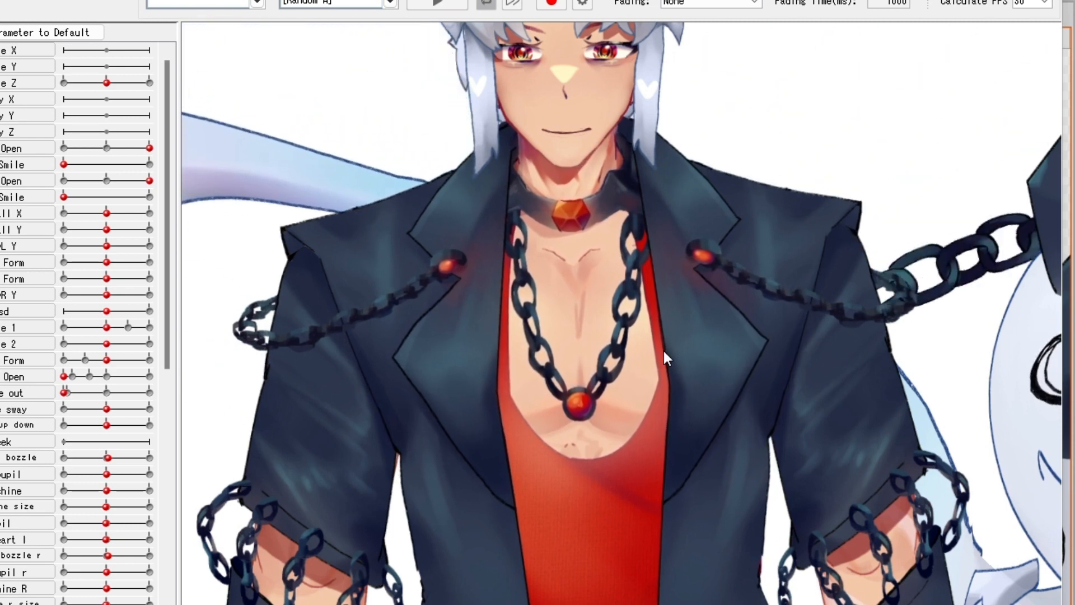
scroll(663, 351, "down", 3)
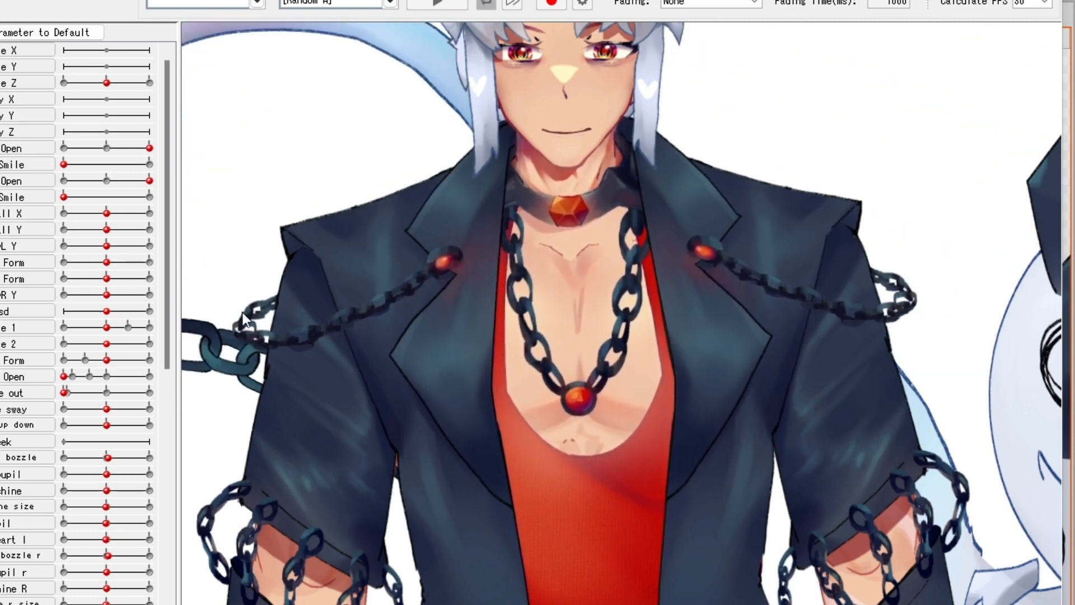
scroll(48, 436, "down", 5)
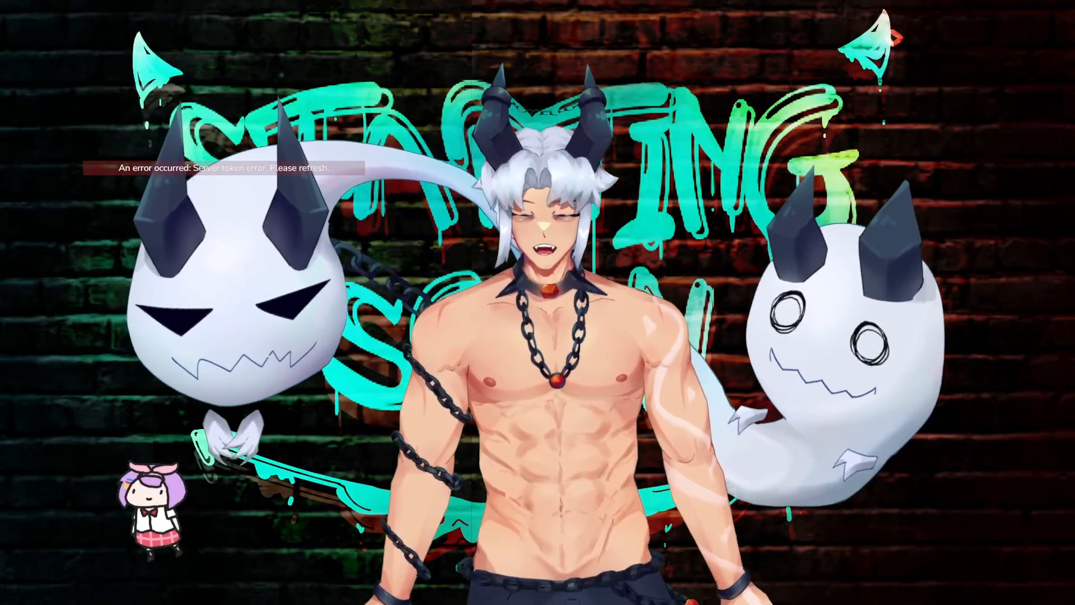